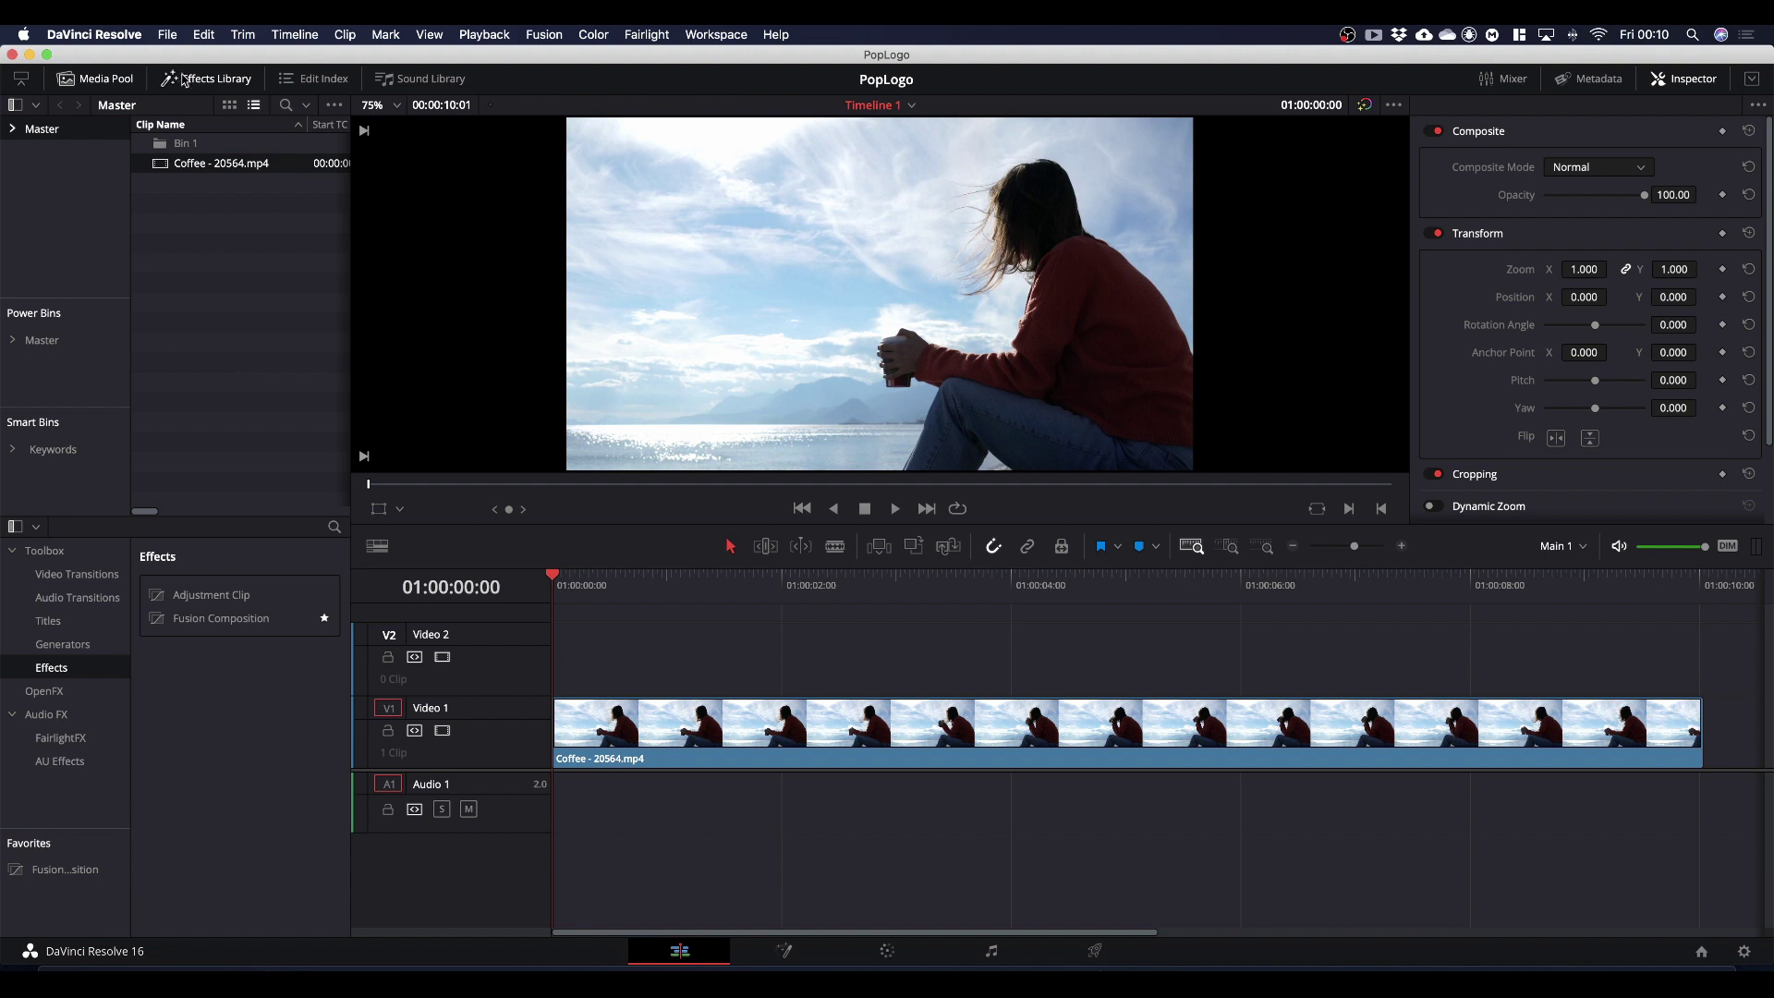
Step: Place a Fusion Composition on Video 2 at the timeline start and trim its end to about 4 seconds
{"action": "left_click", "coordinate": [211, 83]}
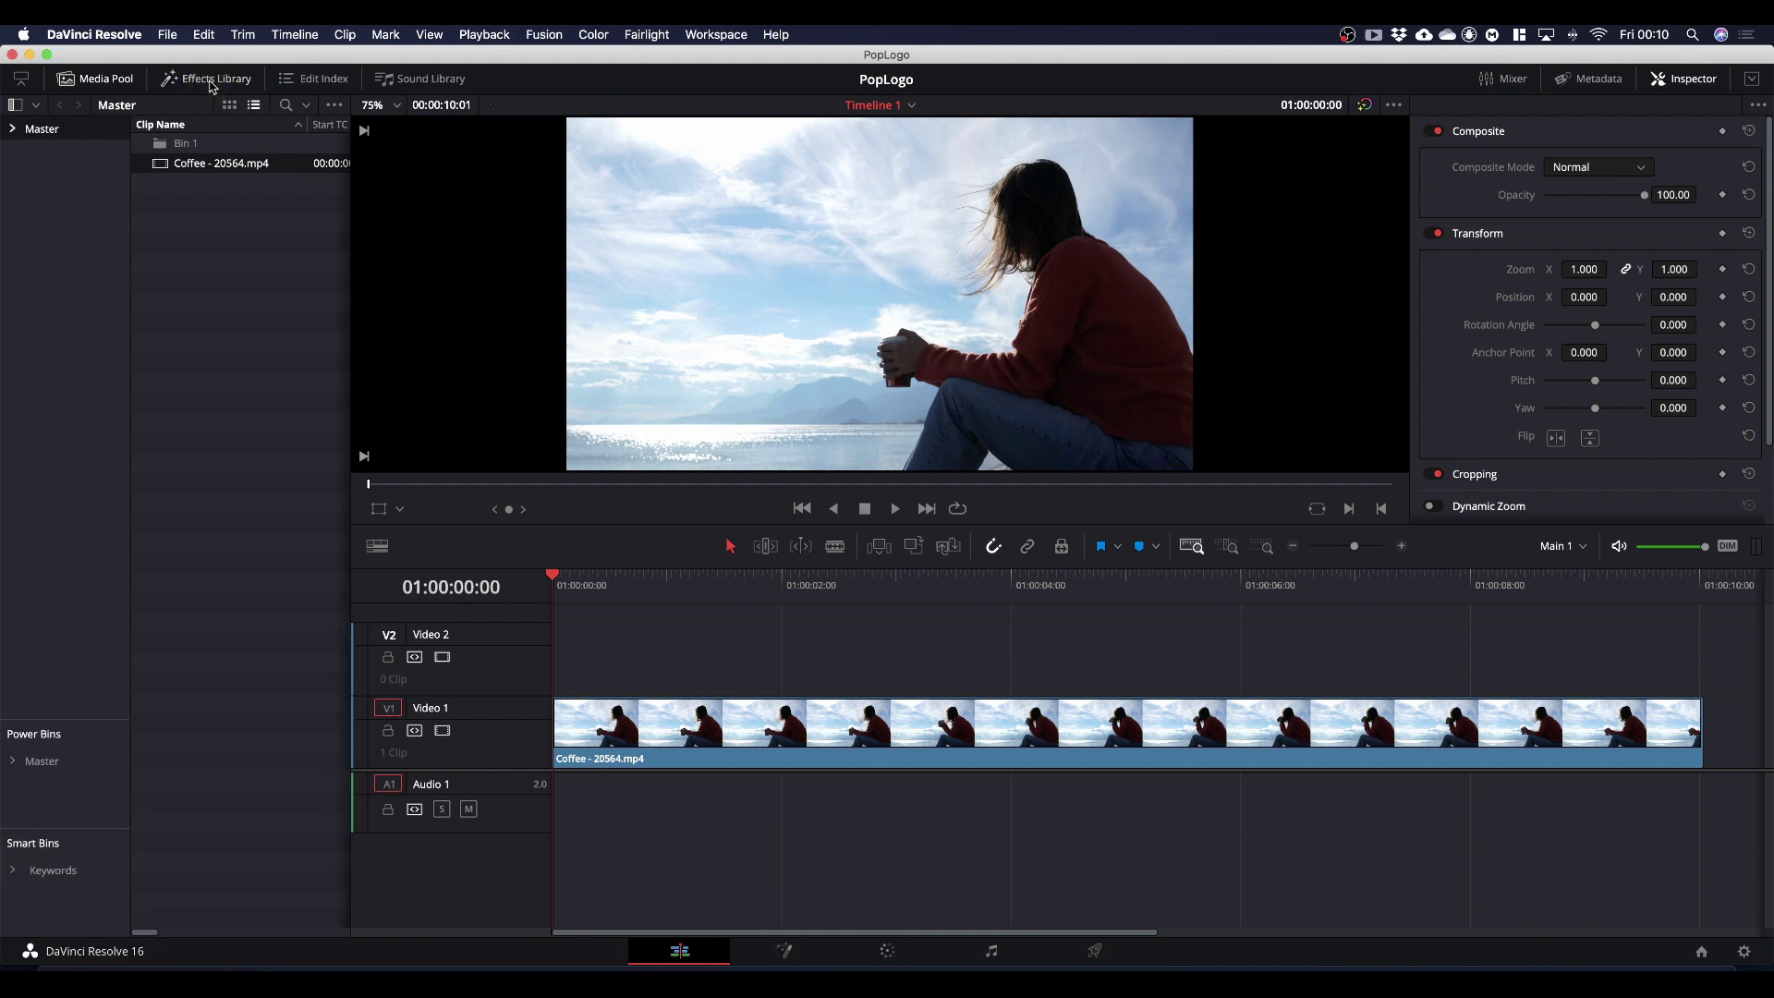
{"action": "left_click", "coordinate": [212, 83]}
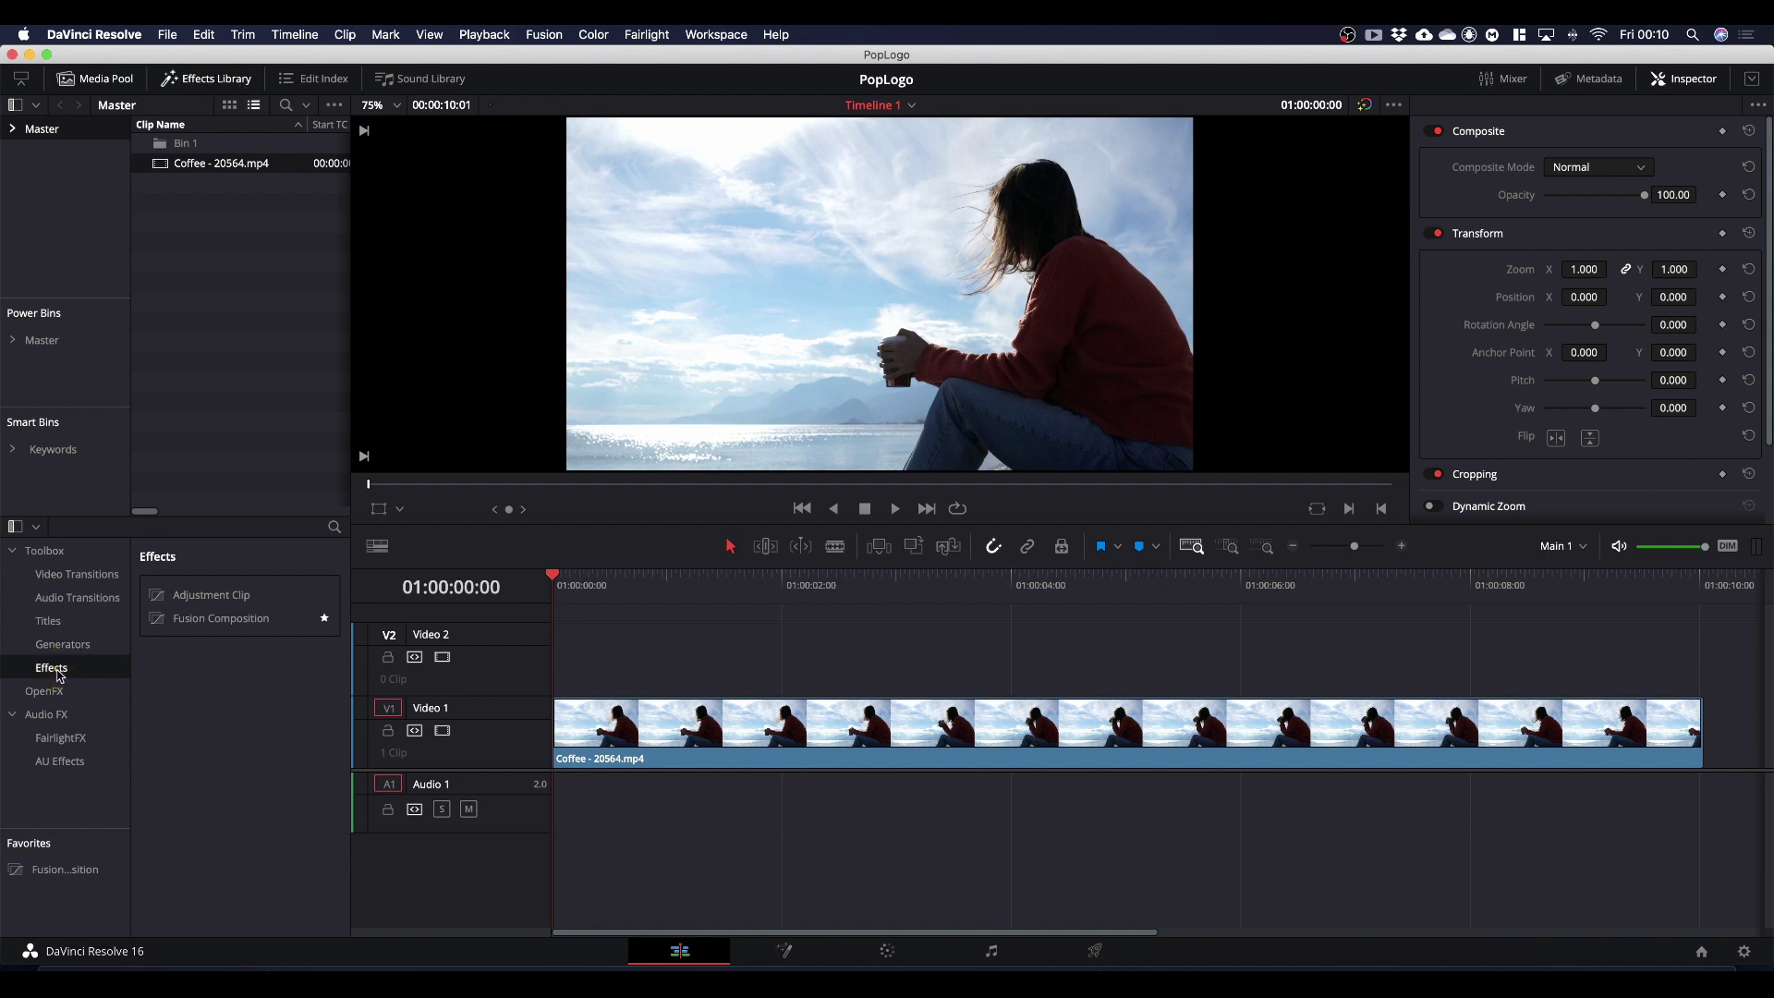
{"action": "left_click_drag", "start_coordinate": [211, 619], "coordinate": [559, 670]}
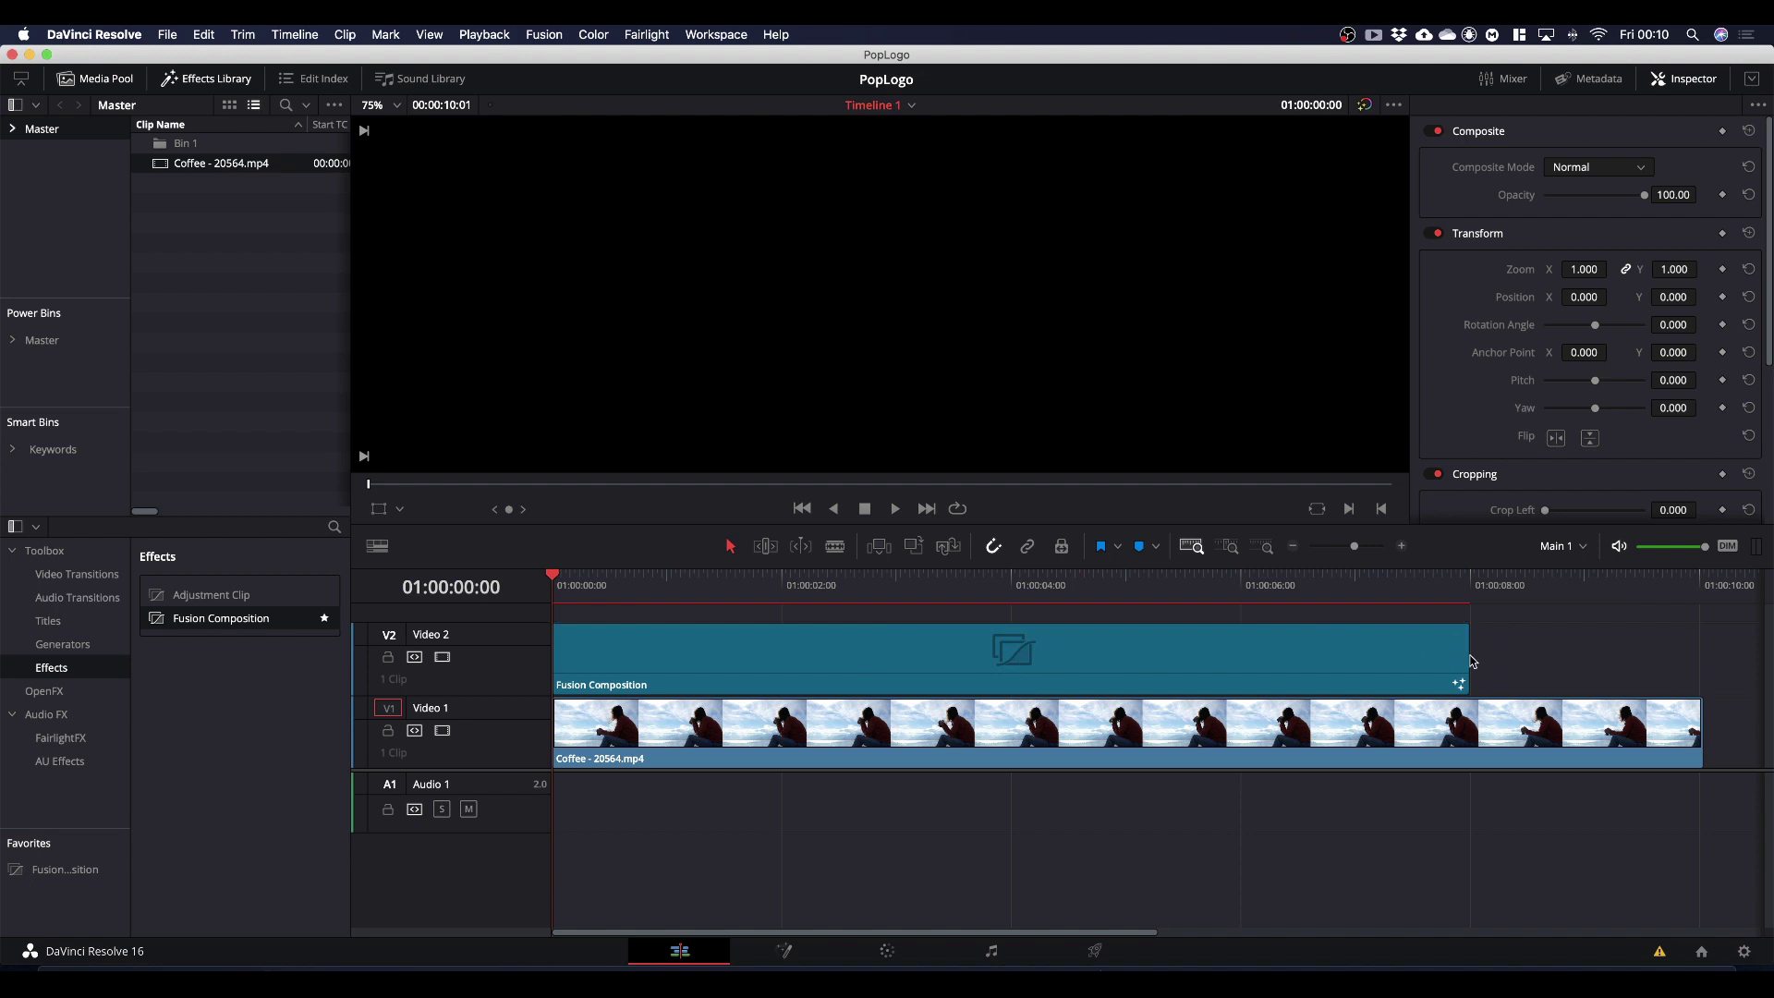
{"action": "left_click_drag", "start_coordinate": [1465, 660], "coordinate": [1004, 681]}
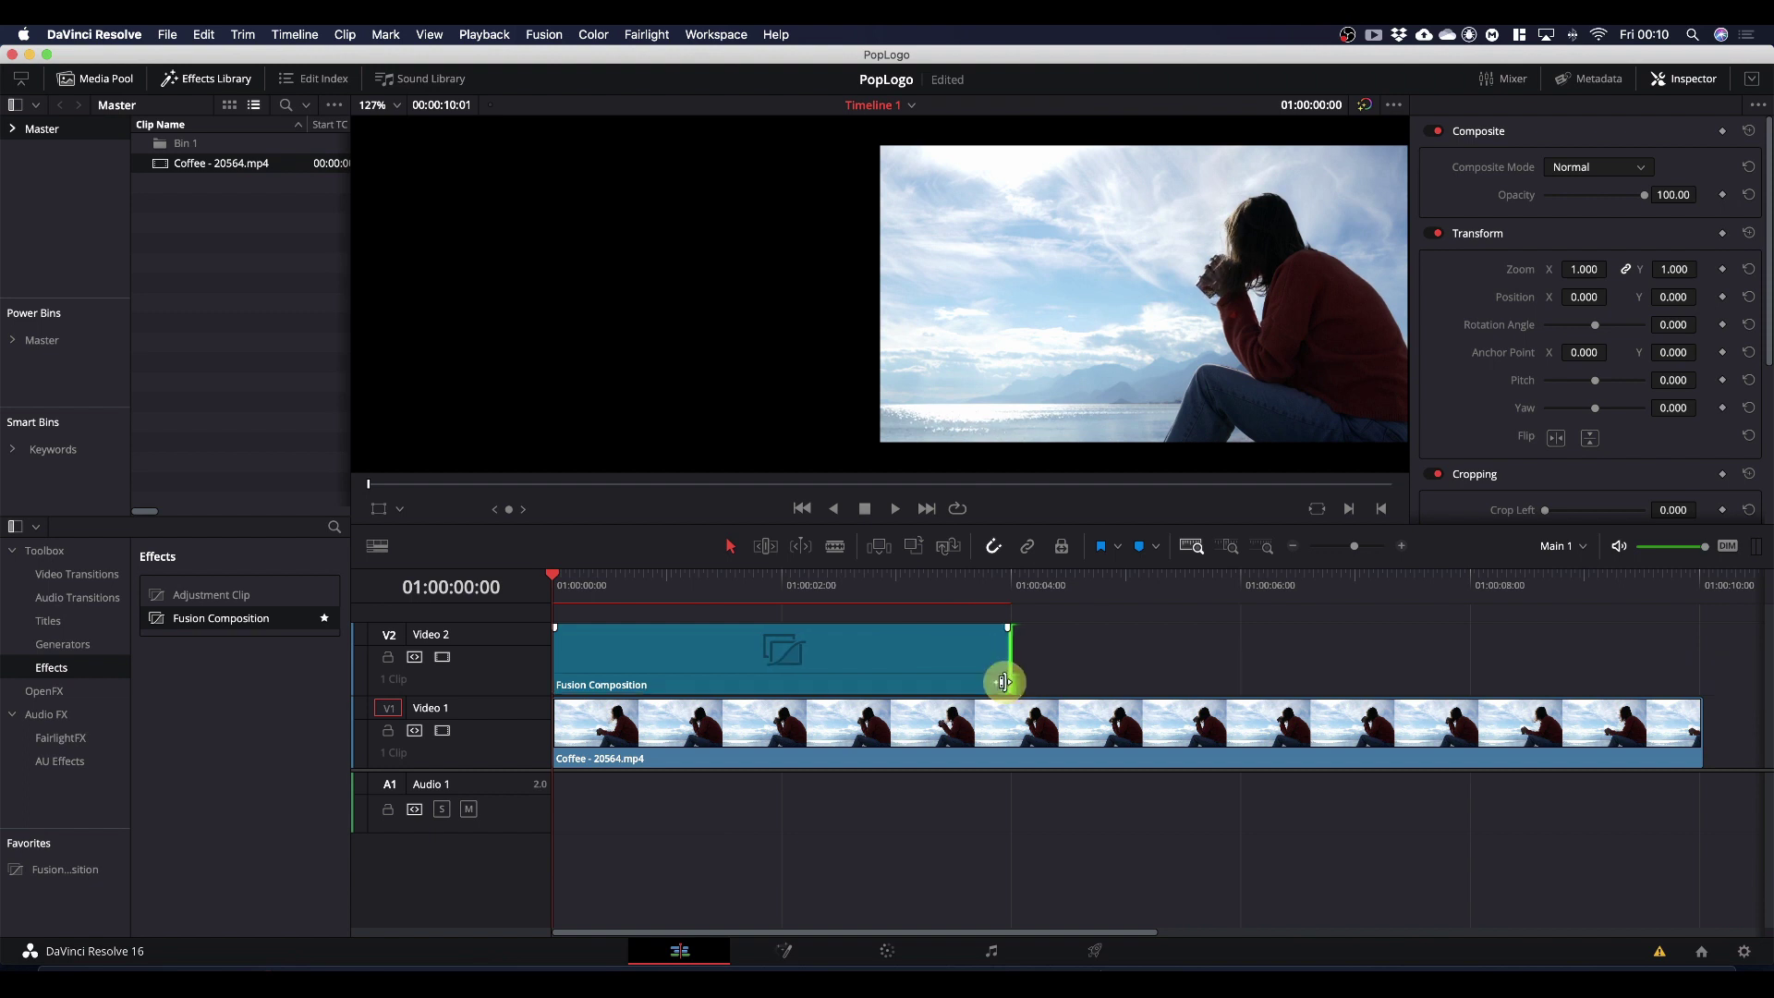
Step: Check the Fusion Composition clip's exact duration without changing it
{"action": "right_click", "coordinate": [832, 664]}
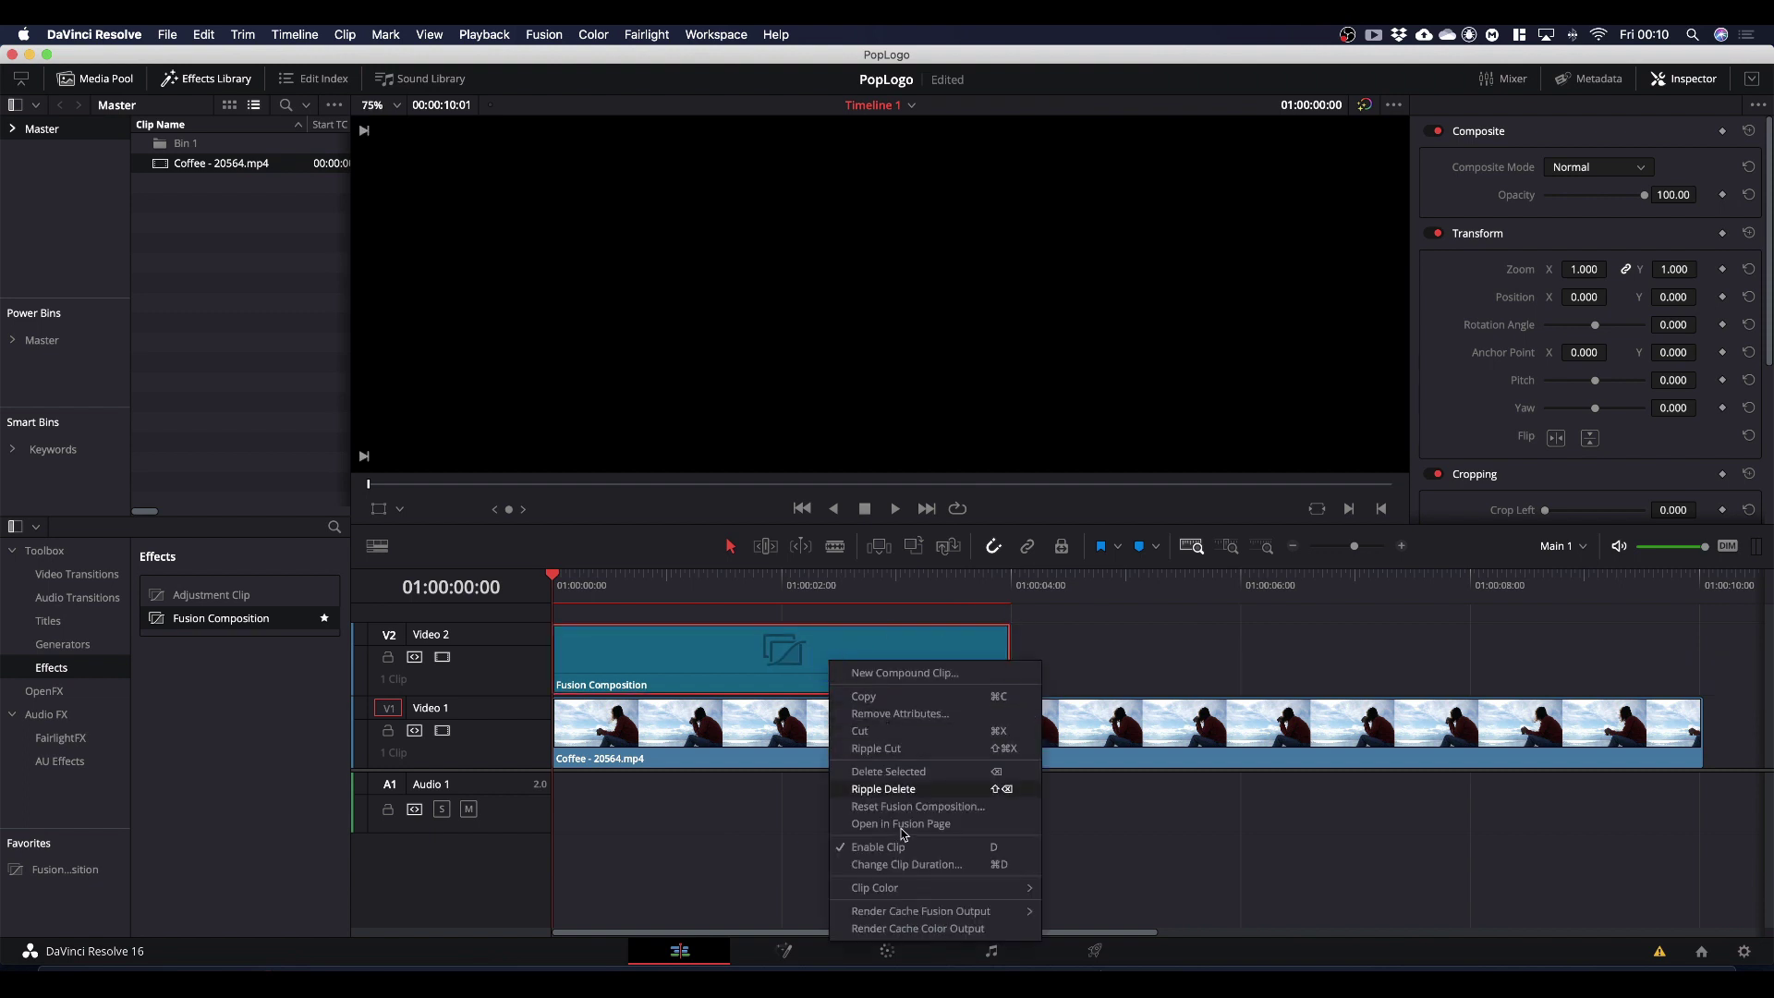
{"action": "left_click", "coordinate": [909, 865]}
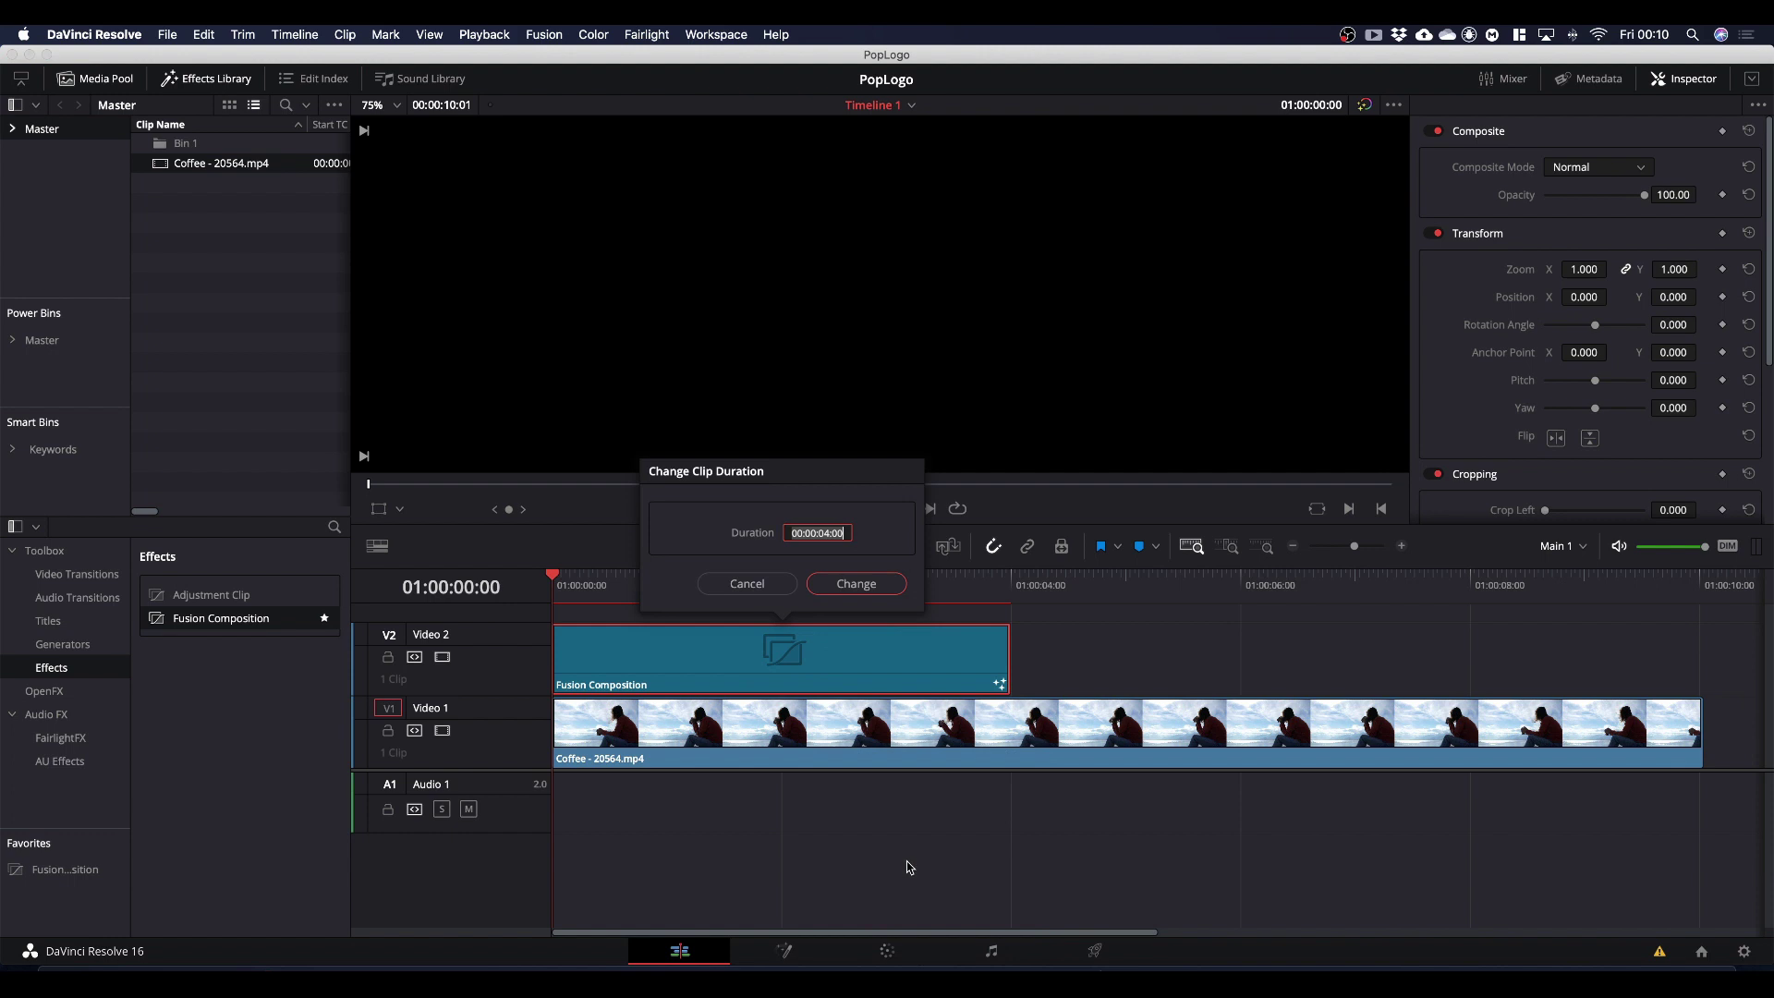
{"action": "left_click", "coordinate": [822, 533]}
{"action": "left_click", "coordinate": [744, 584]}
Step: Open the Fusion Composition in the Fusion page at frame 10 and move MediaOut1 to the far right of the node graph
{"action": "left_click", "coordinate": [801, 655]}
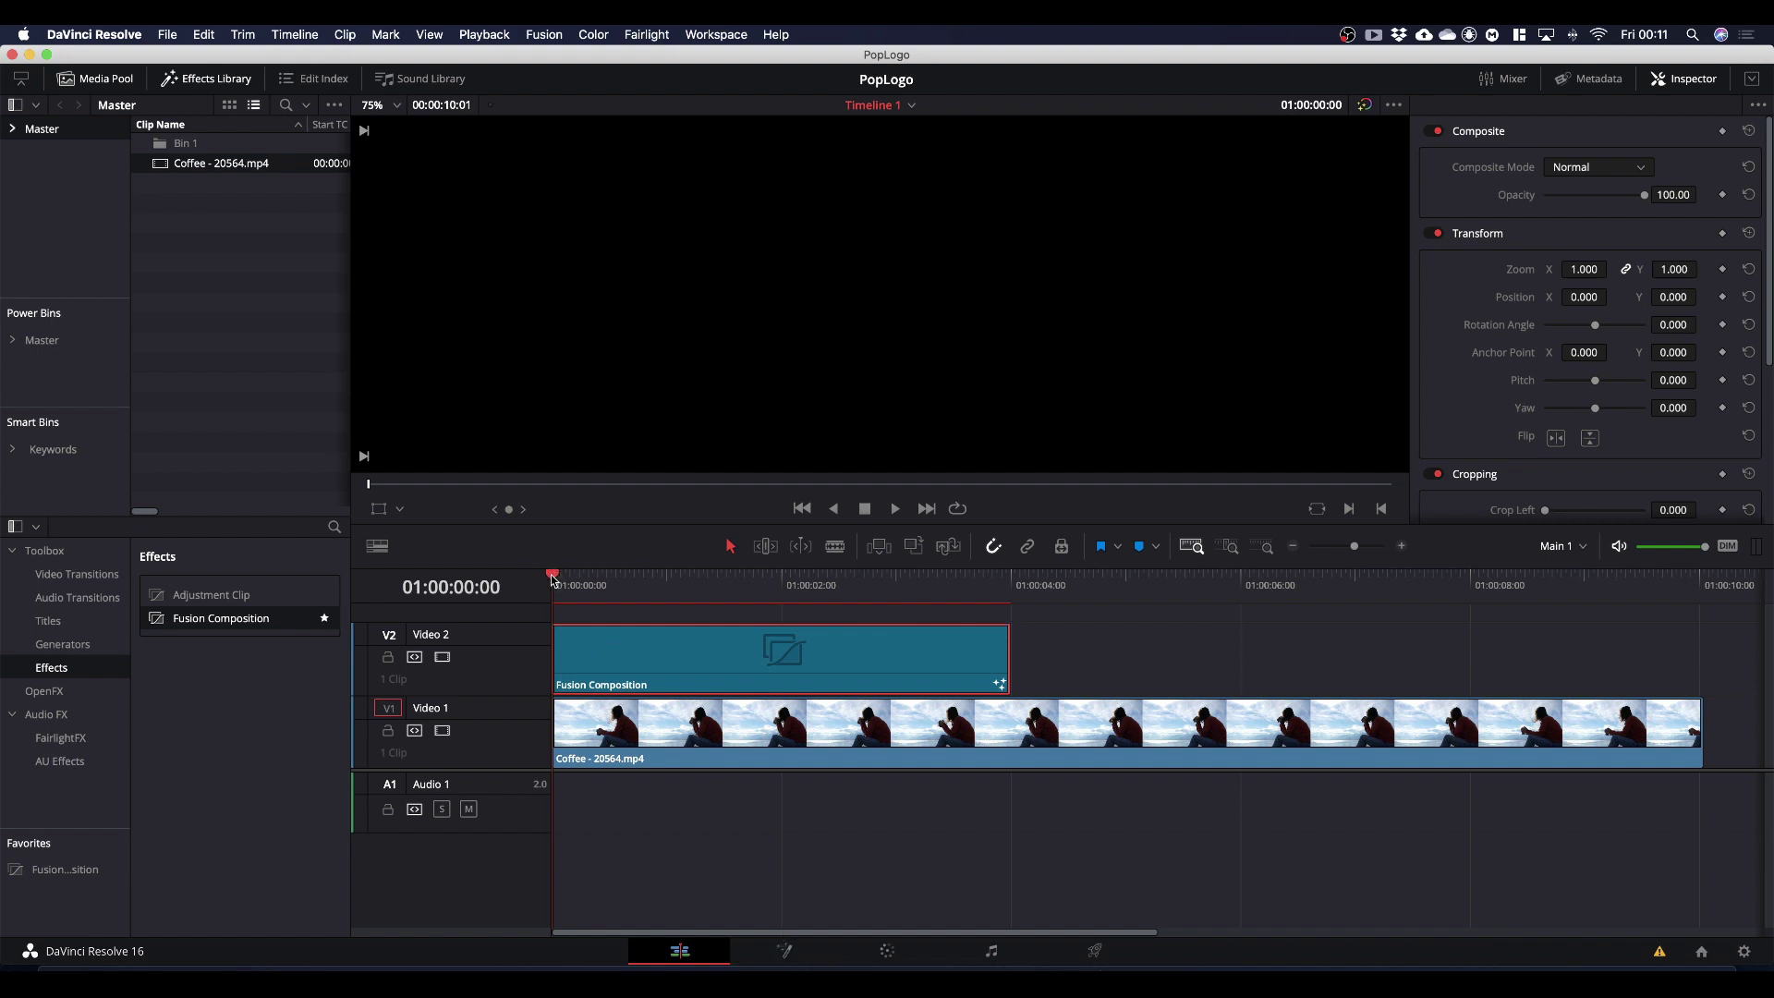
{"action": "left_click_drag", "start_coordinate": [553, 580], "coordinate": [596, 587]}
{"action": "left_click", "coordinate": [822, 946]}
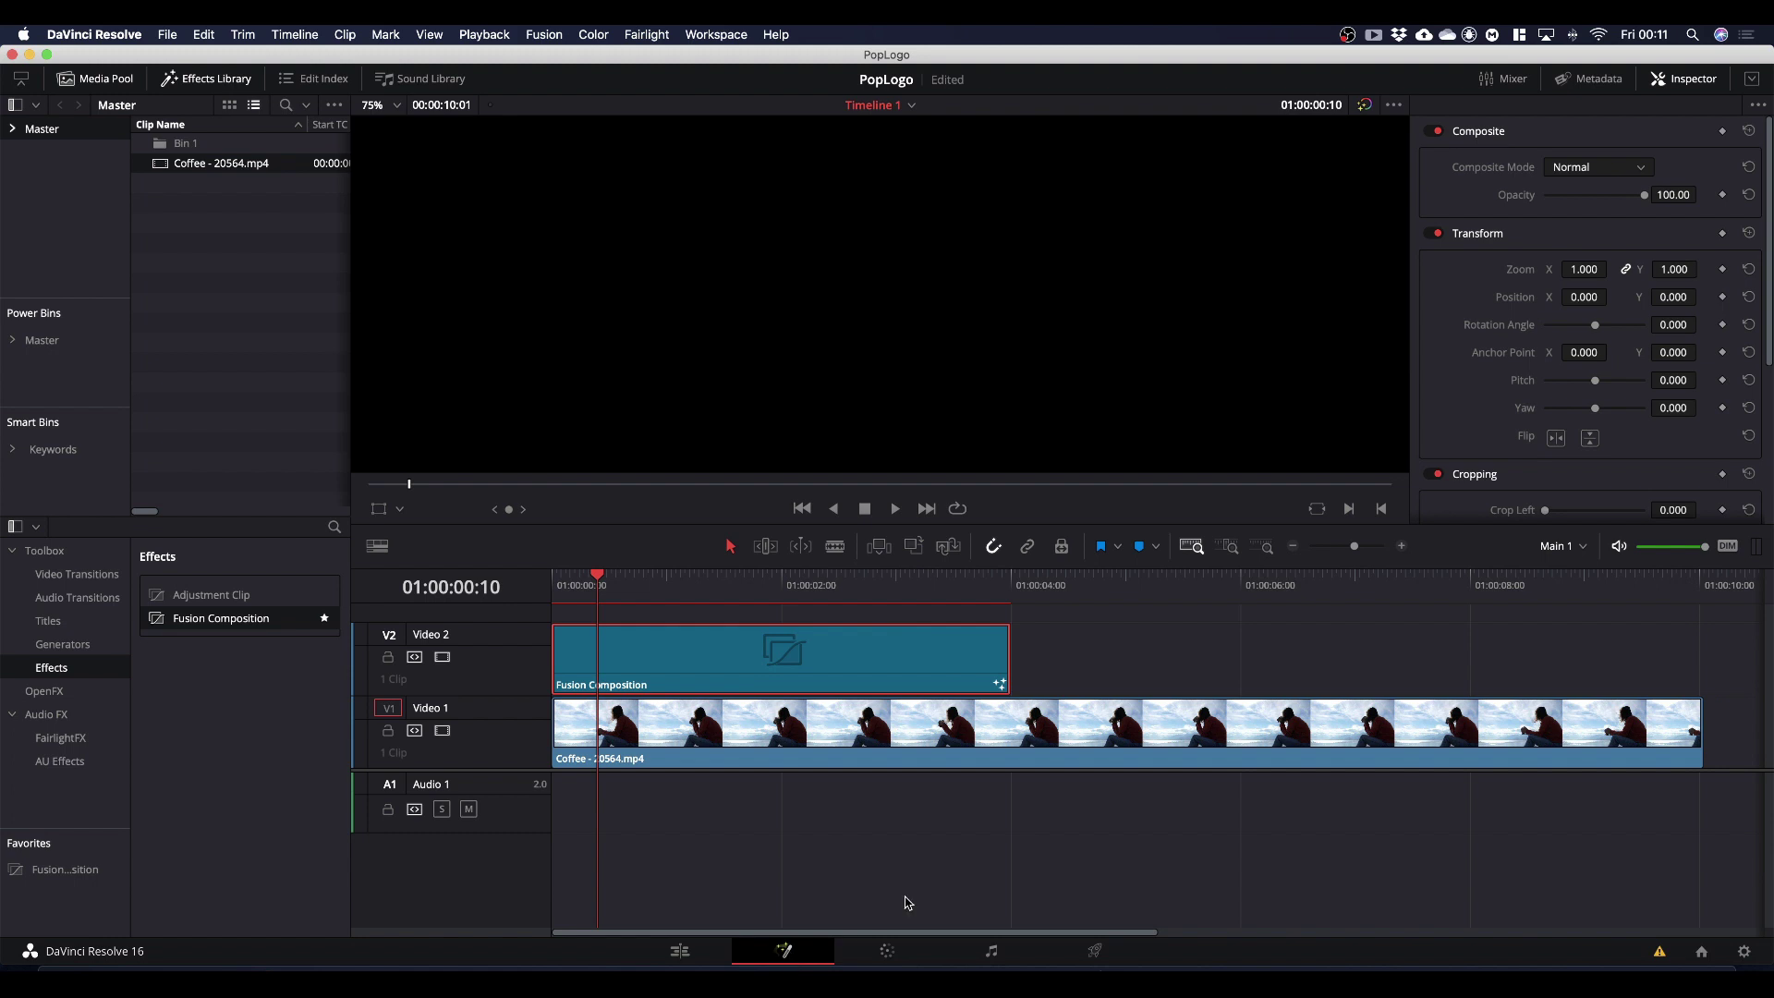
{"action": "key", "text": "shift+5"}
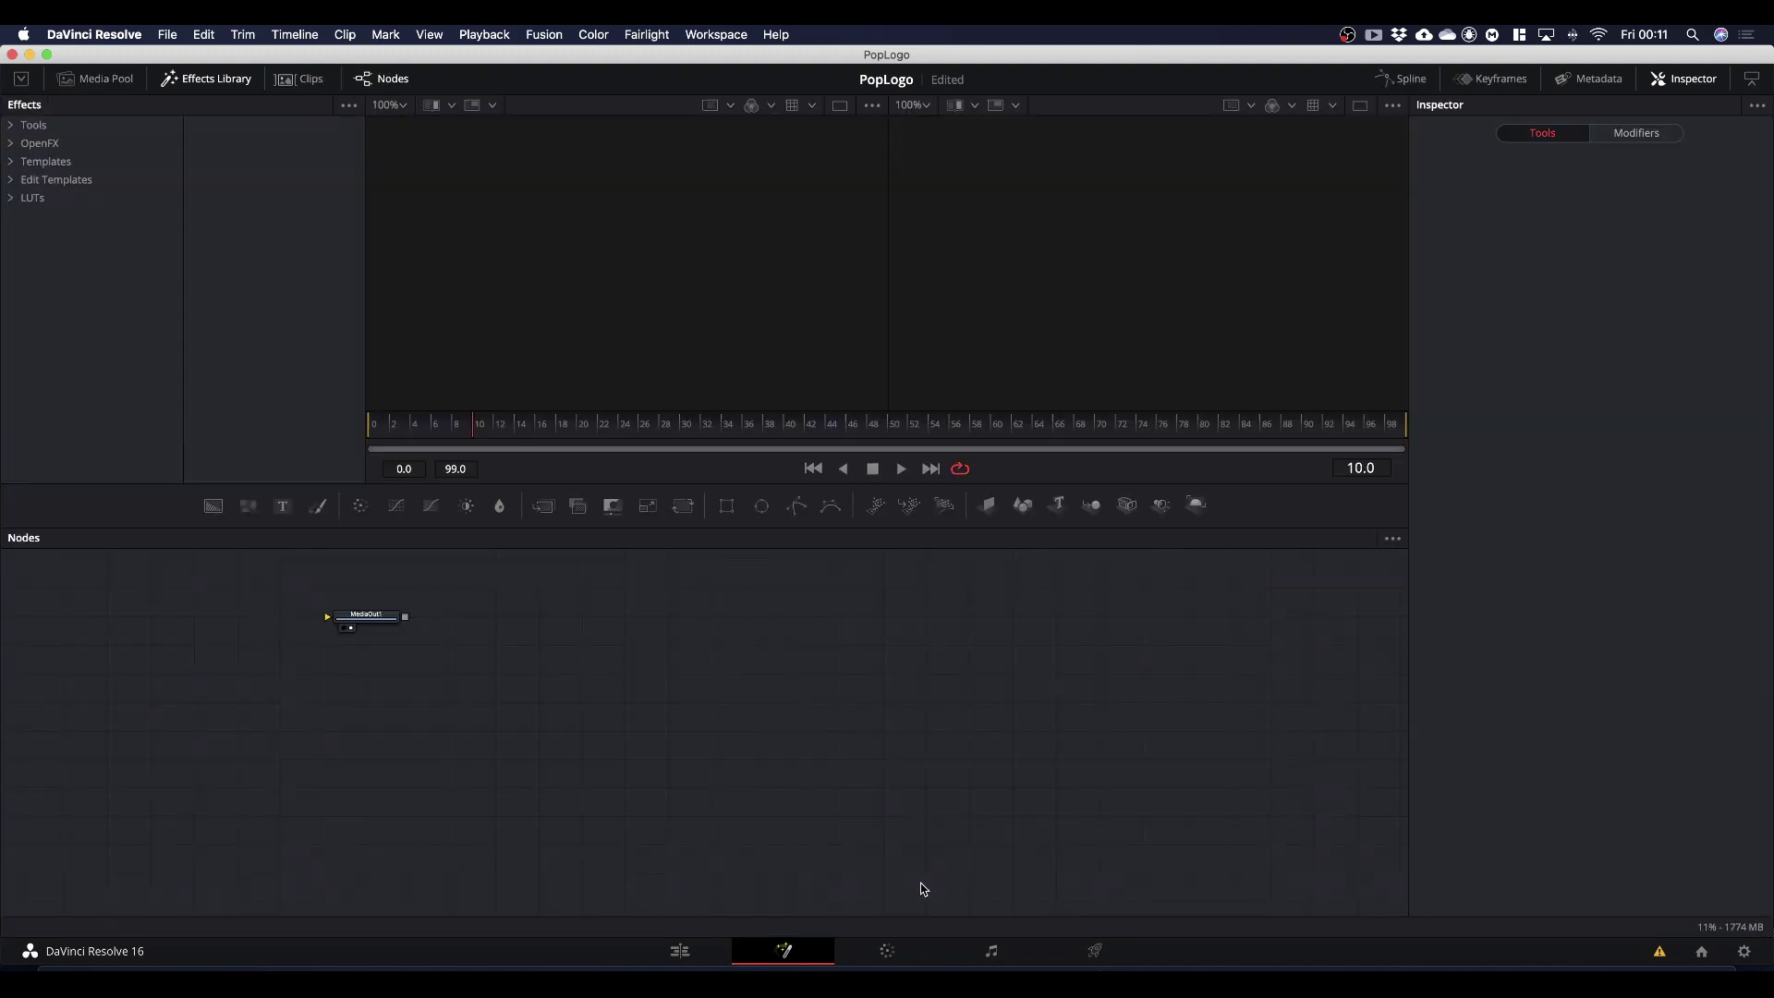
{"action": "left_click_drag", "start_coordinate": [375, 629], "coordinate": [1199, 801]}
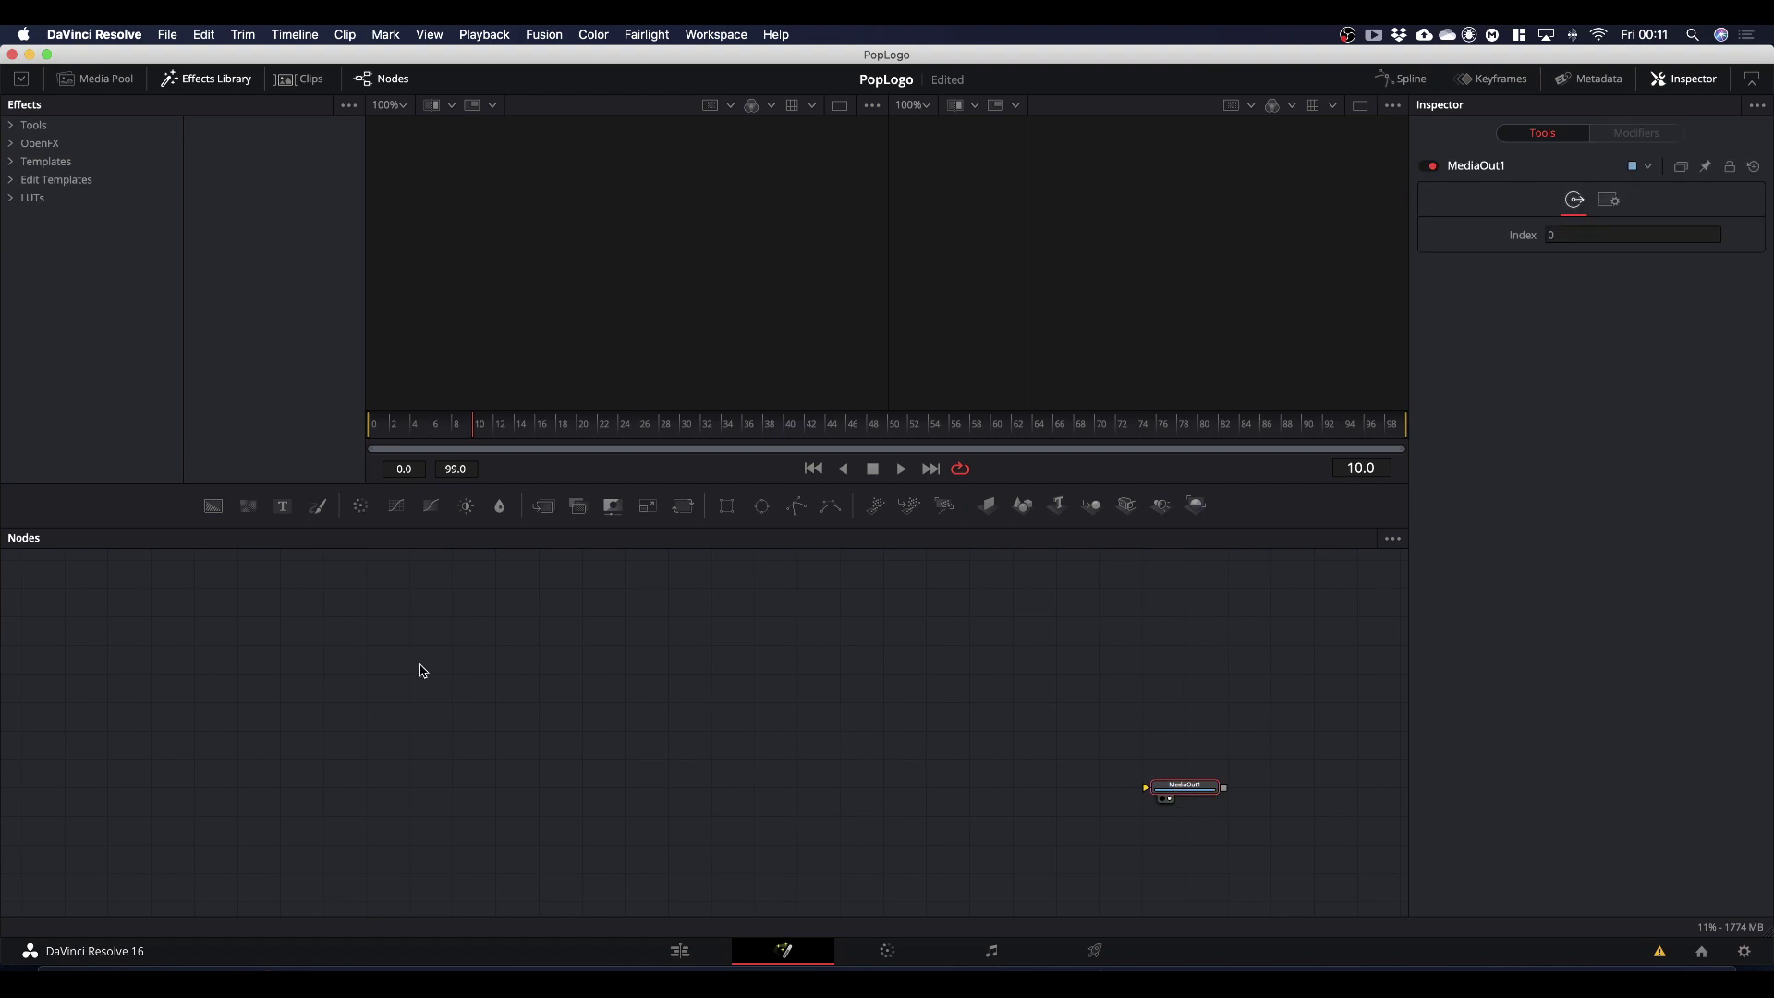
Step: Add a Background node feeding MediaOut1 and make it transparent by setting its Alpha to 0.0
{"action": "left_click_drag", "start_coordinate": [213, 505], "coordinate": [1155, 792]}
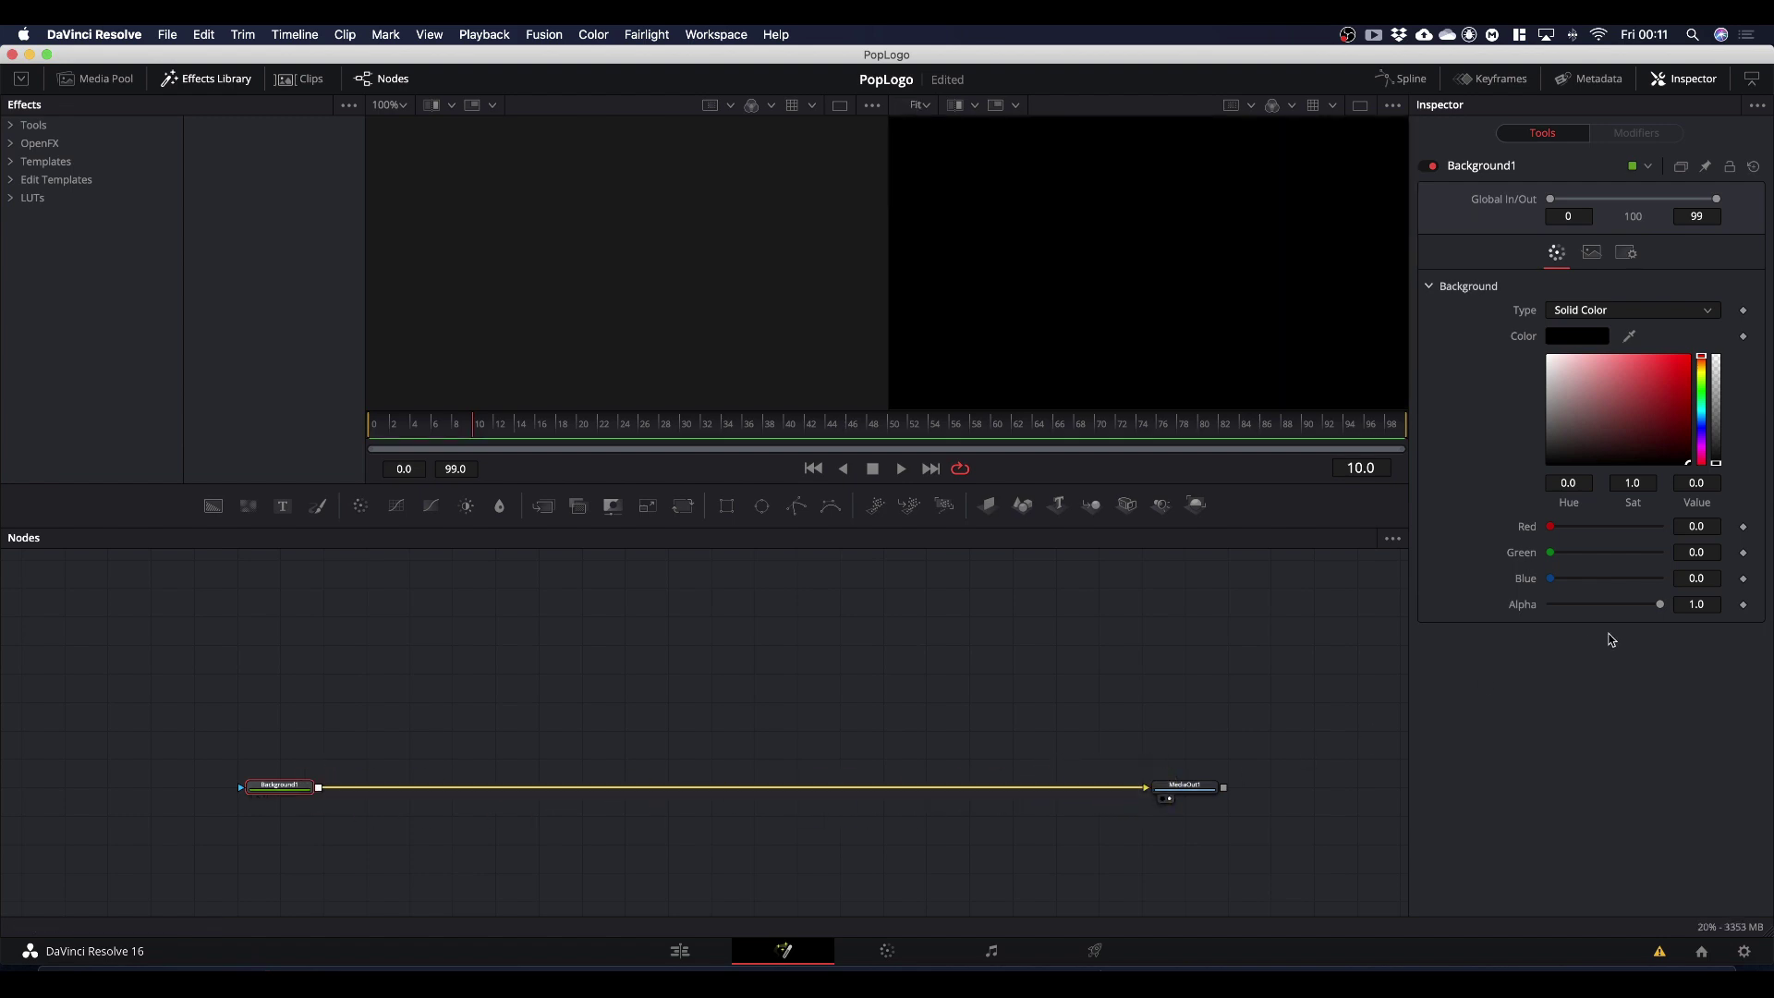
{"action": "left_click_drag", "start_coordinate": [1663, 605], "coordinate": [1427, 638]}
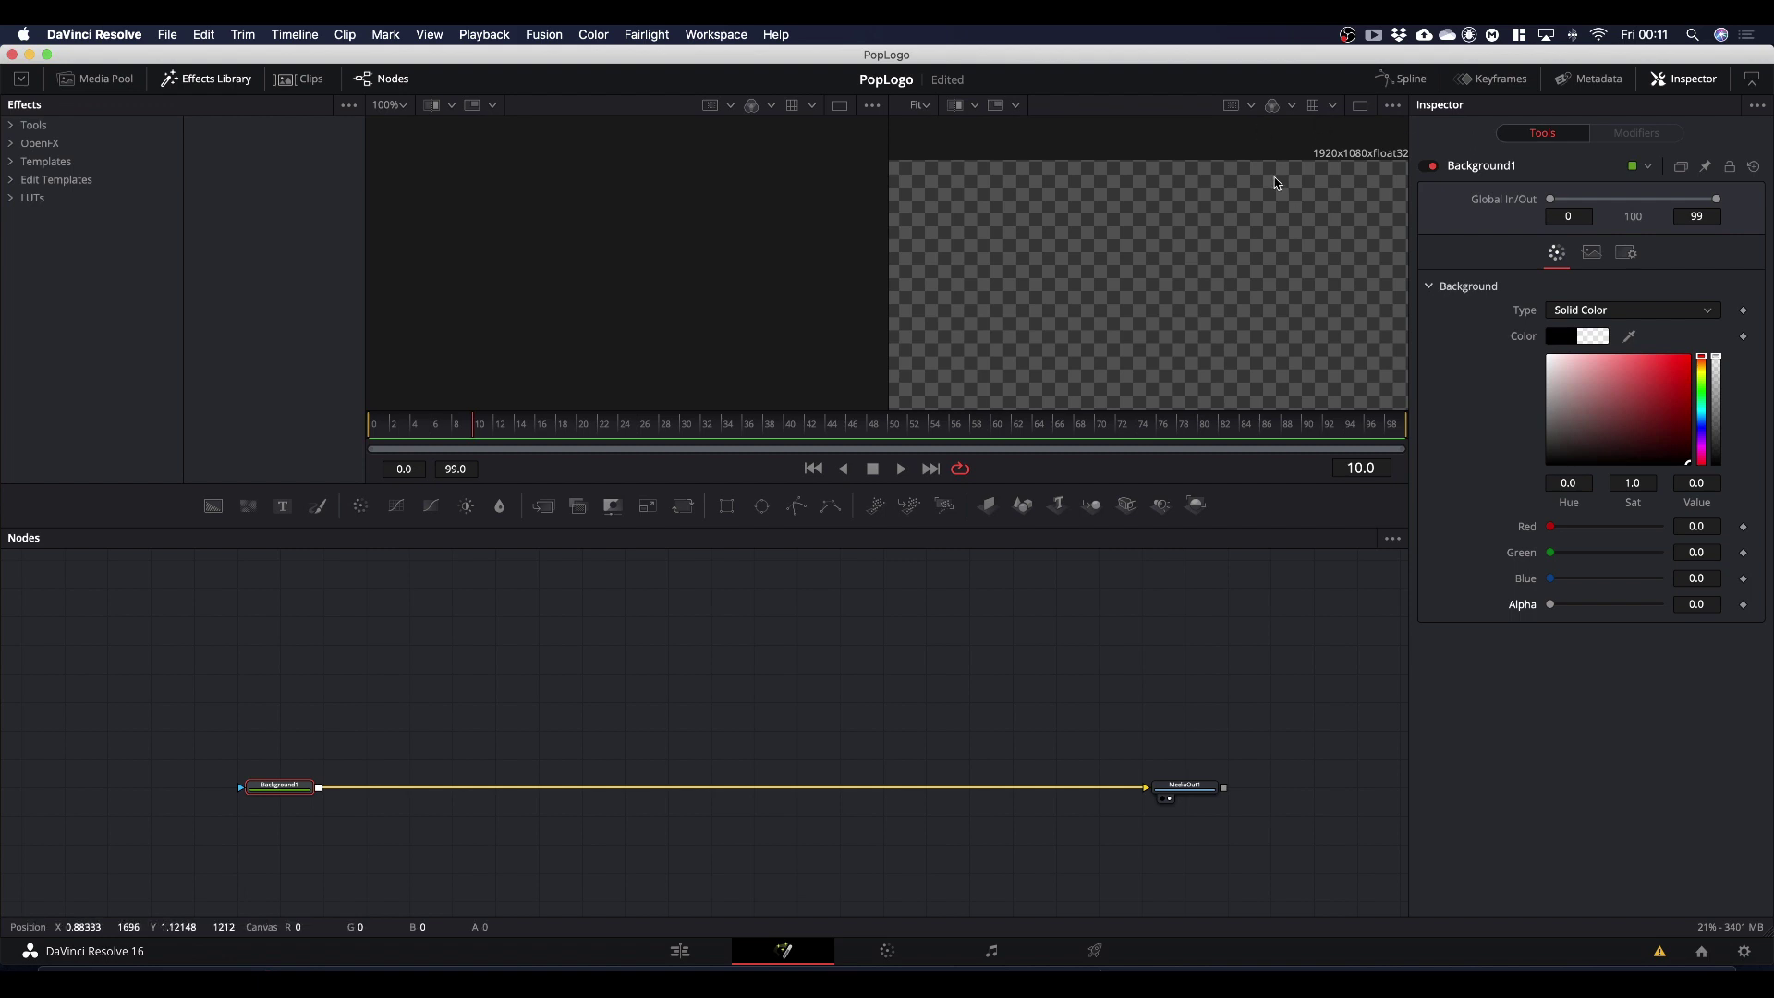
{"action": "scroll", "coordinate": [1170, 273], "scroll_direction": "down", "scroll_amount": 1}
{"action": "scroll", "coordinate": [1170, 273], "scroll_direction": "down", "scroll_amount": 2}
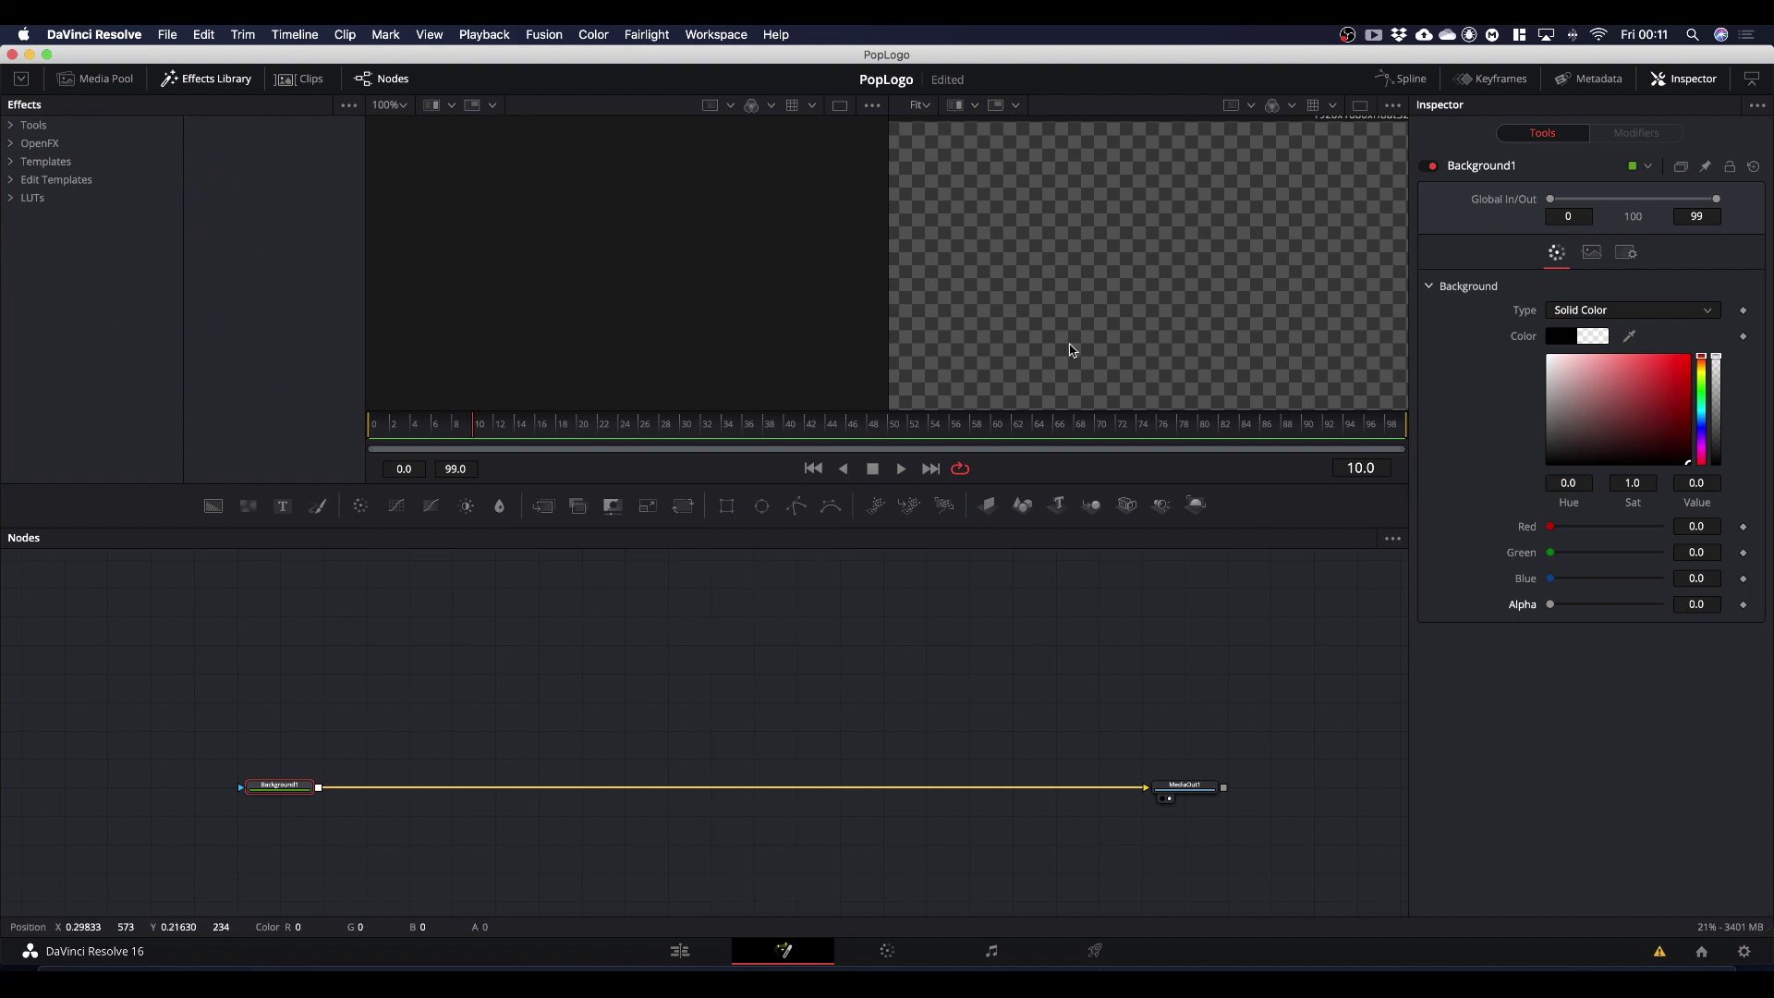
Step: Add a Loader node above the Background node and load the Social Media Circle PNG from the Signature Logo folder
{"action": "left_click", "coordinate": [412, 663]}
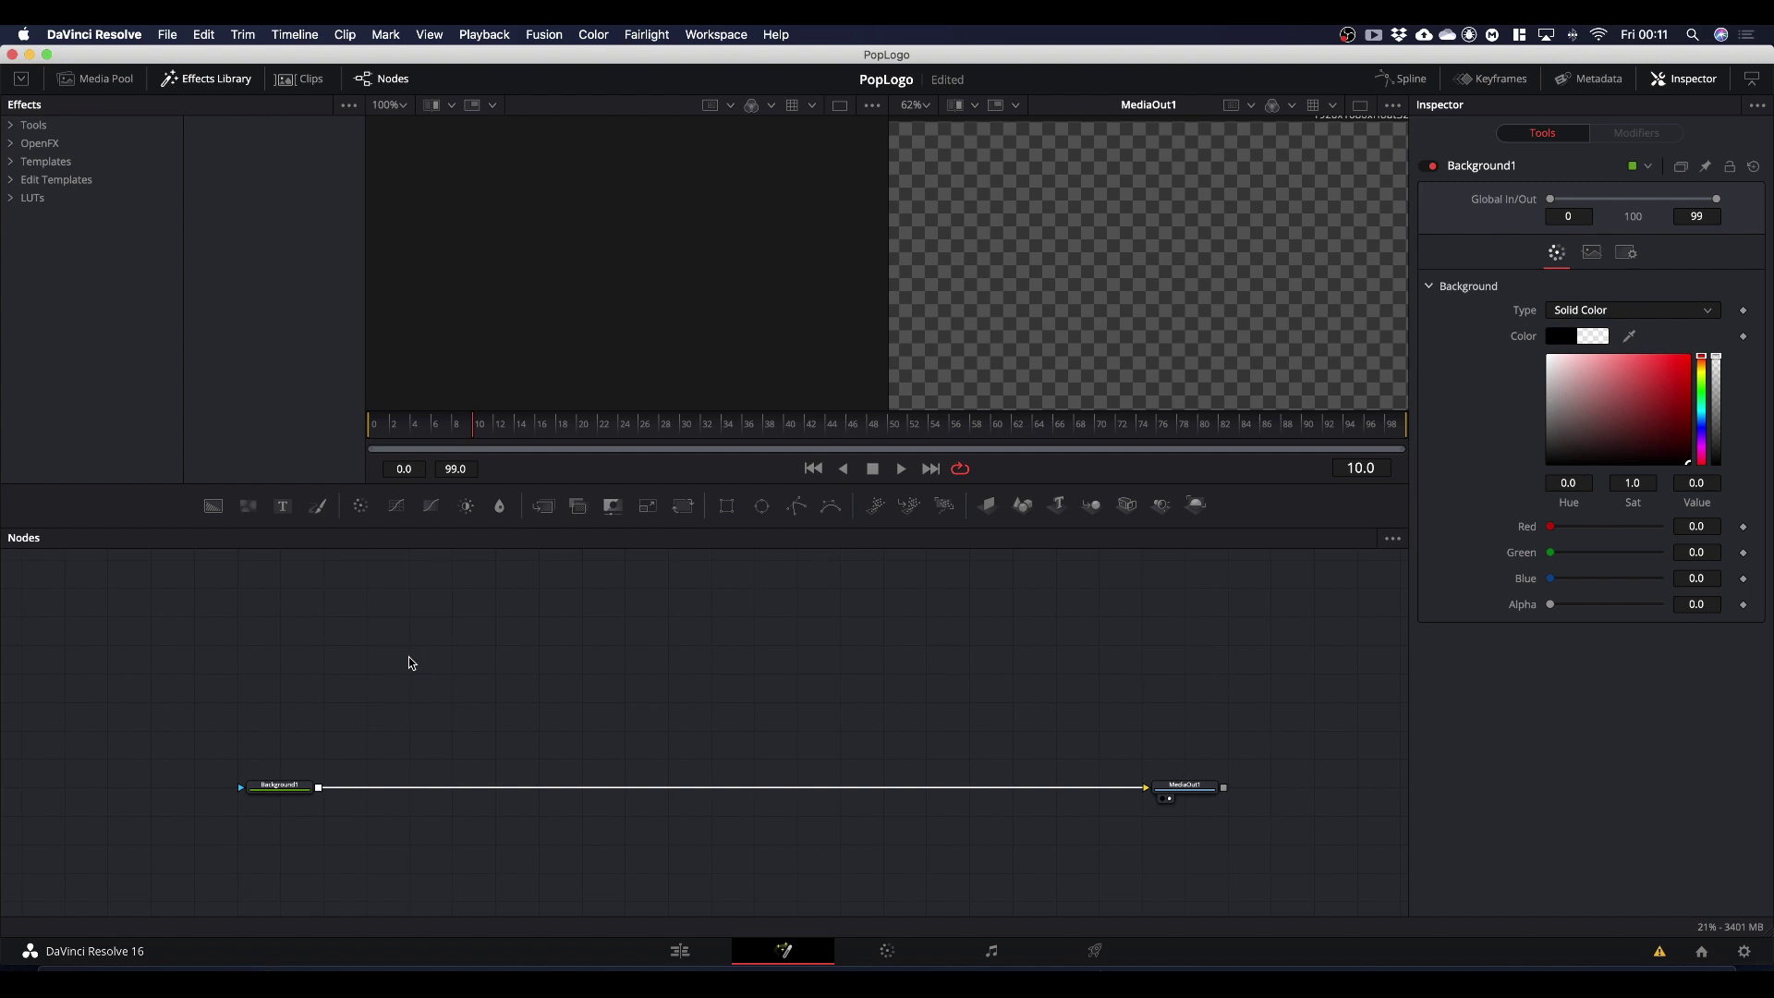
{"action": "key", "text": "shift+space"}
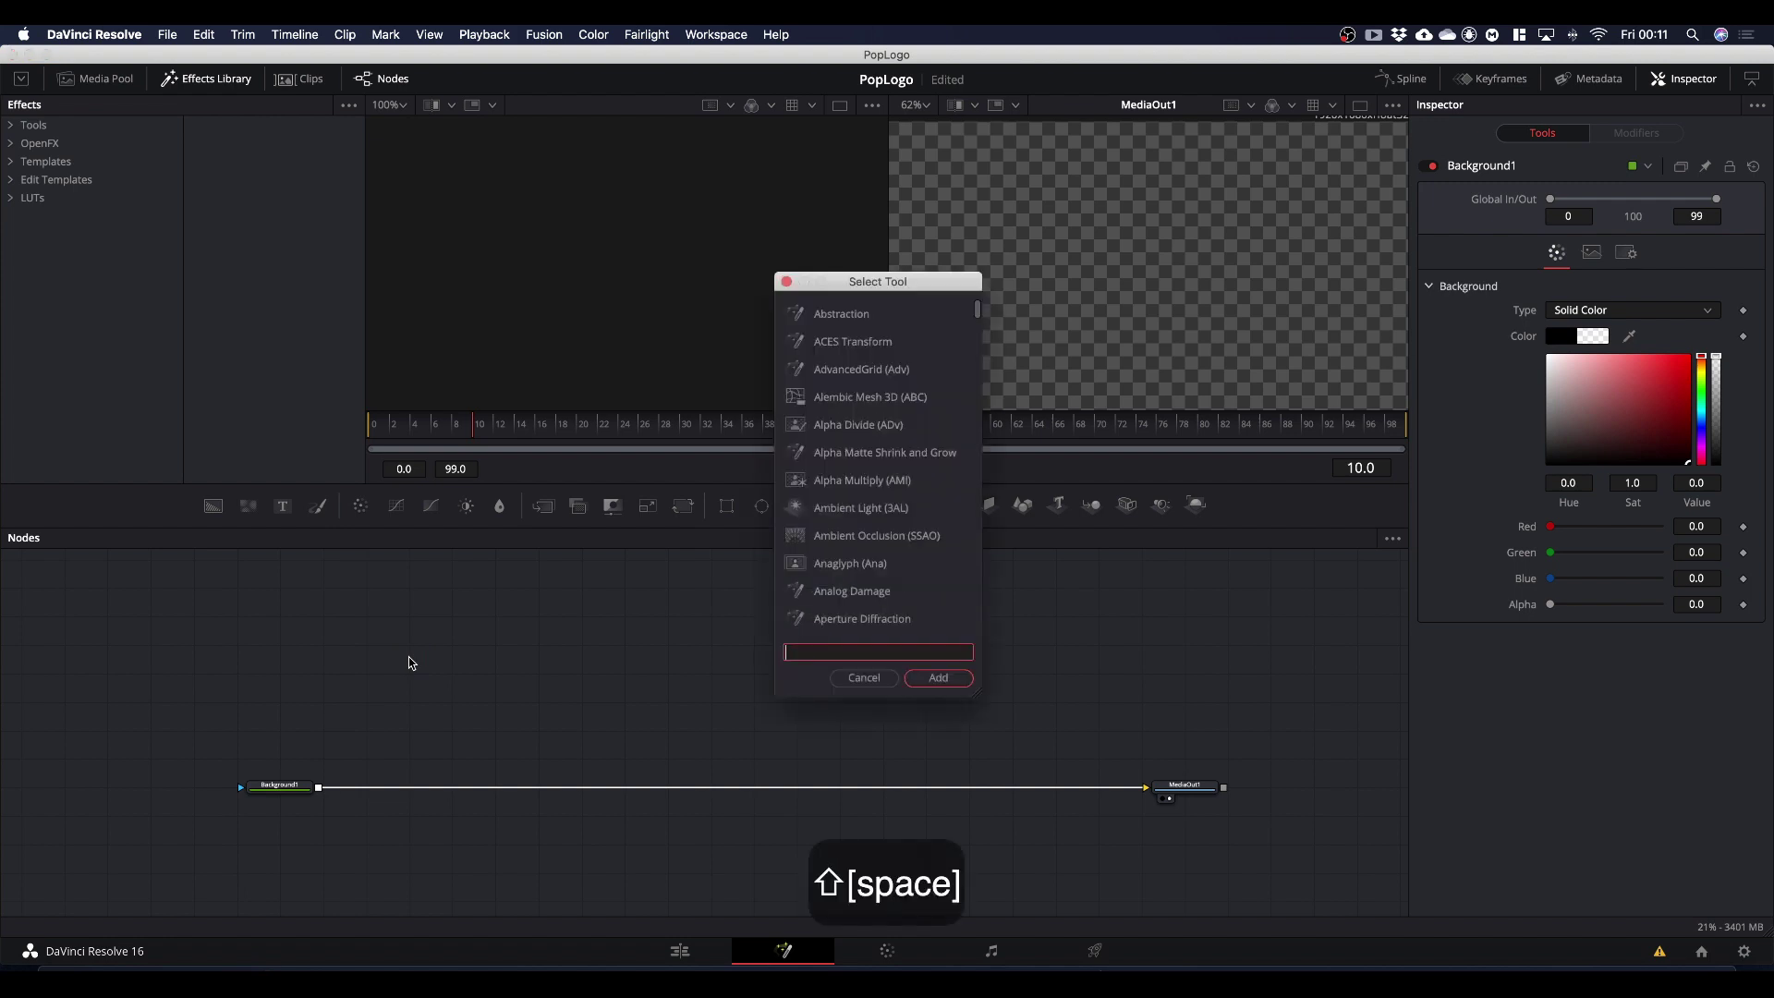
{"action": "type", "text": "loader"}
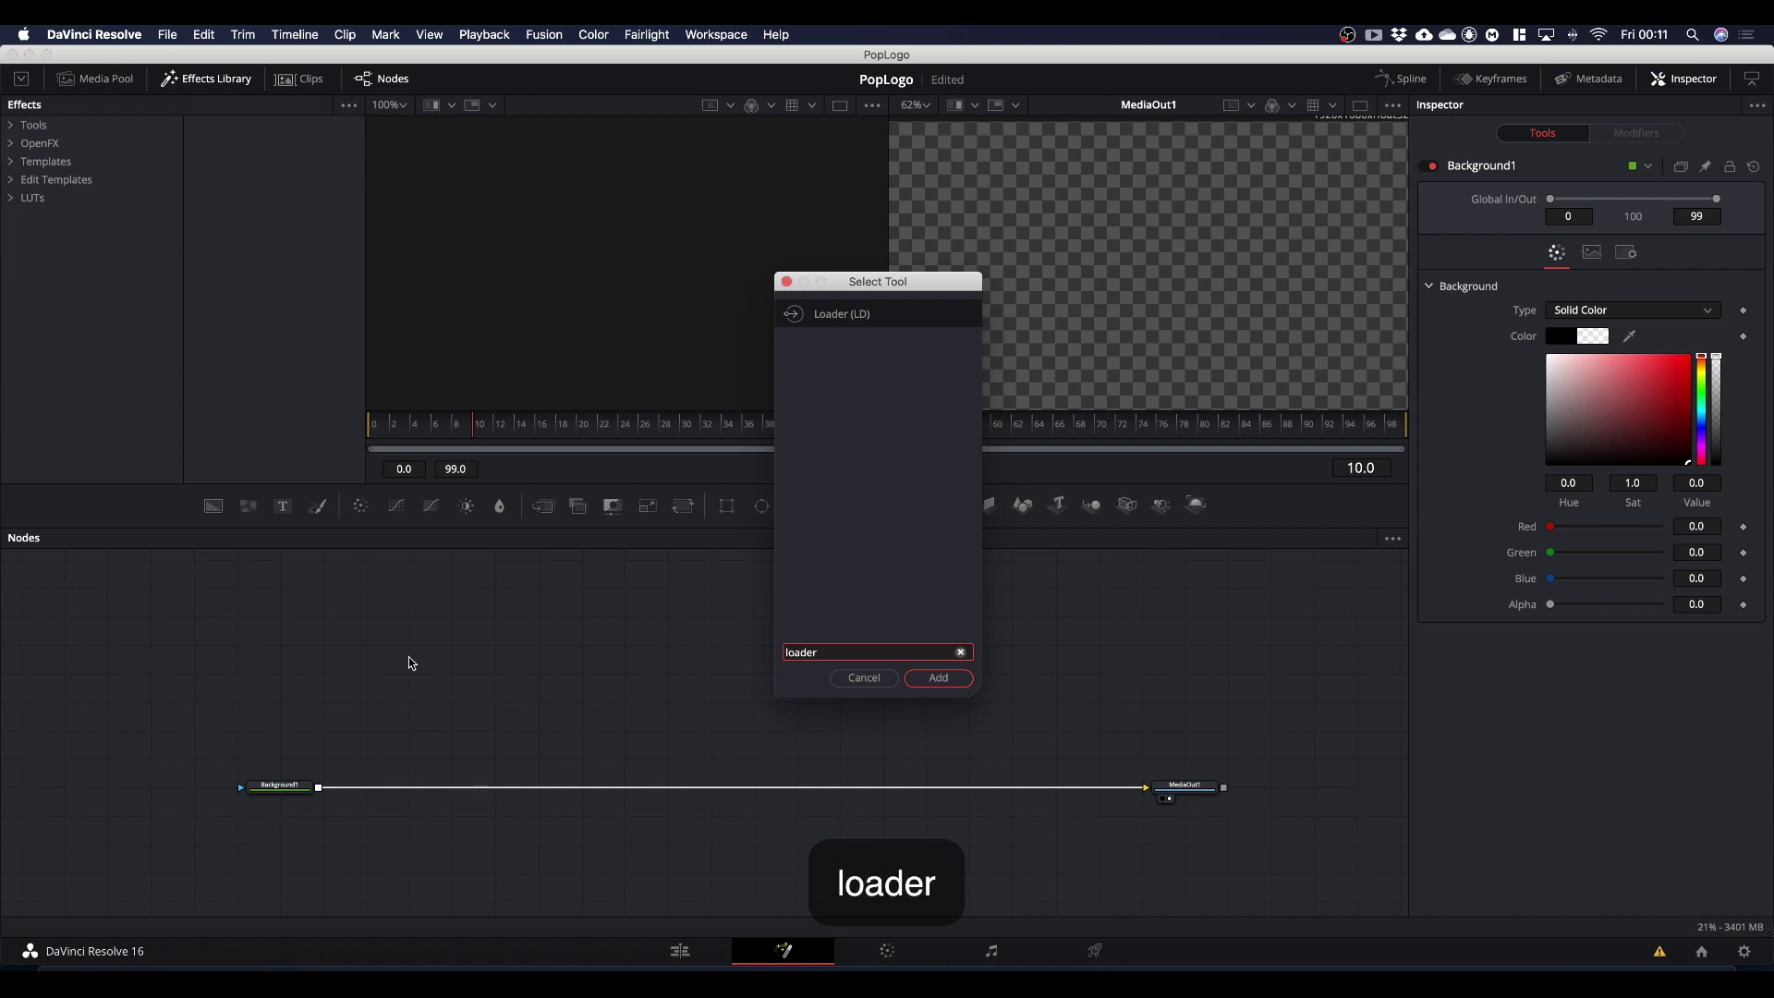
{"action": "key", "text": "Return"}
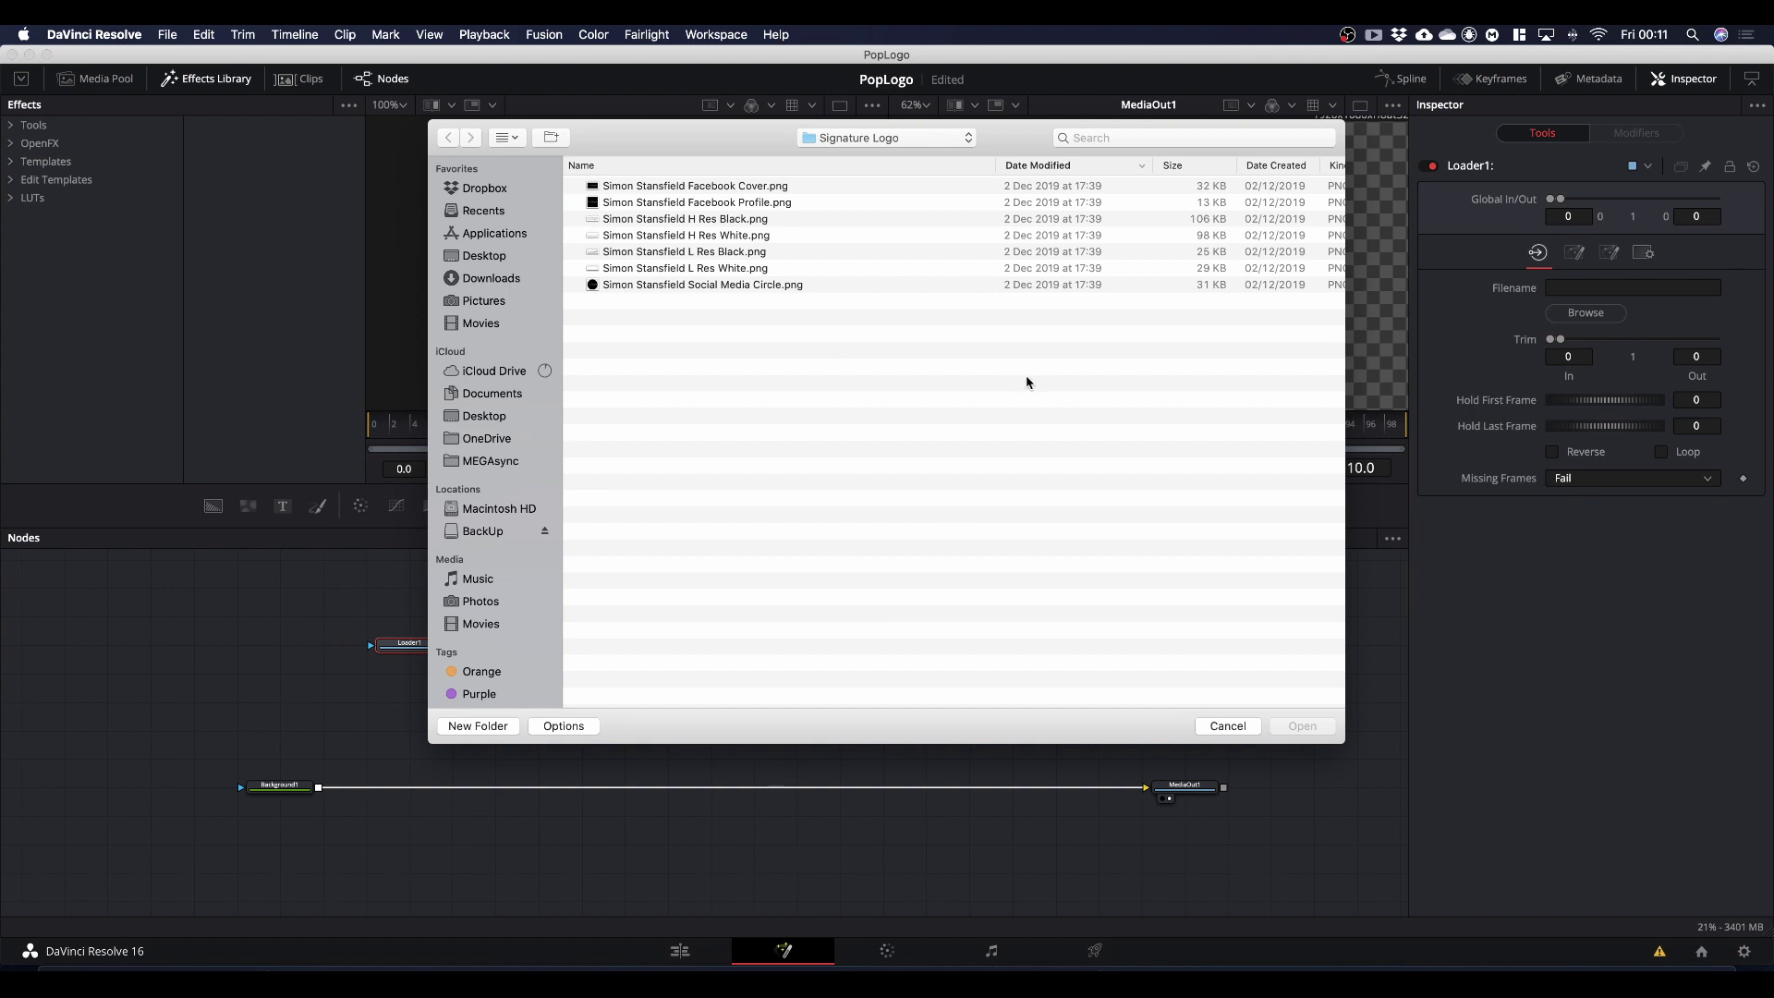
{"action": "left_click", "coordinate": [681, 286]}
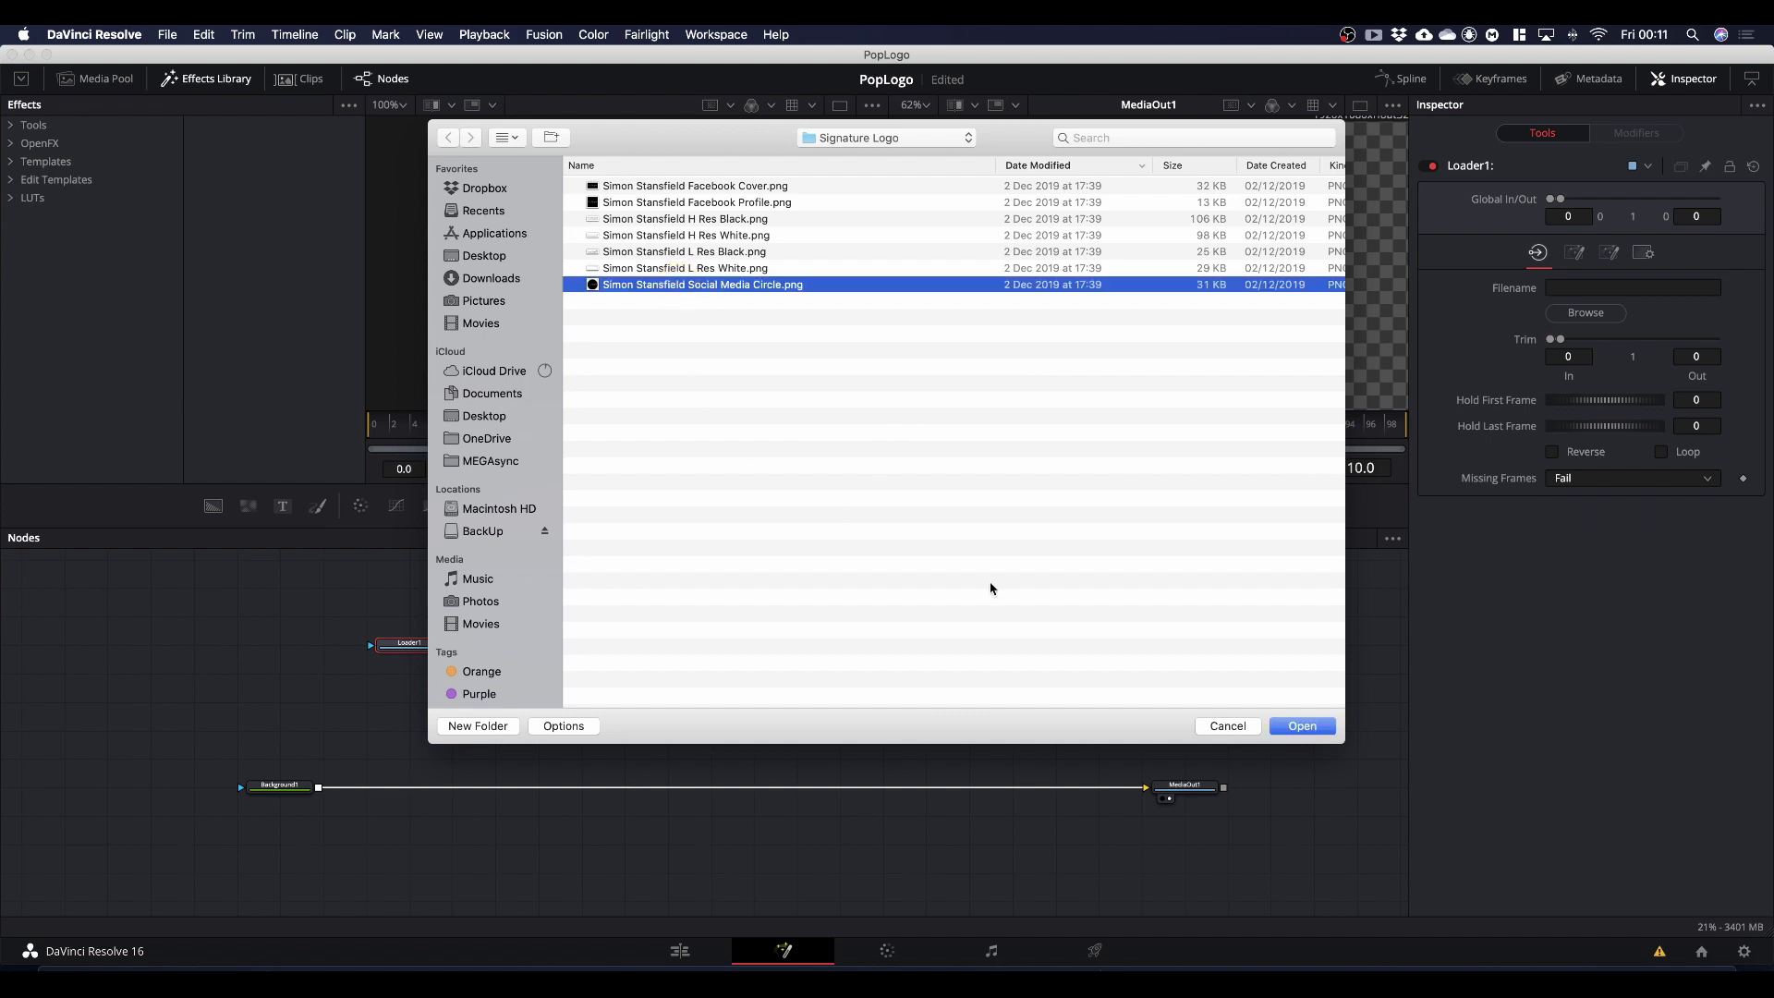
{"action": "left_click", "coordinate": [1303, 727]}
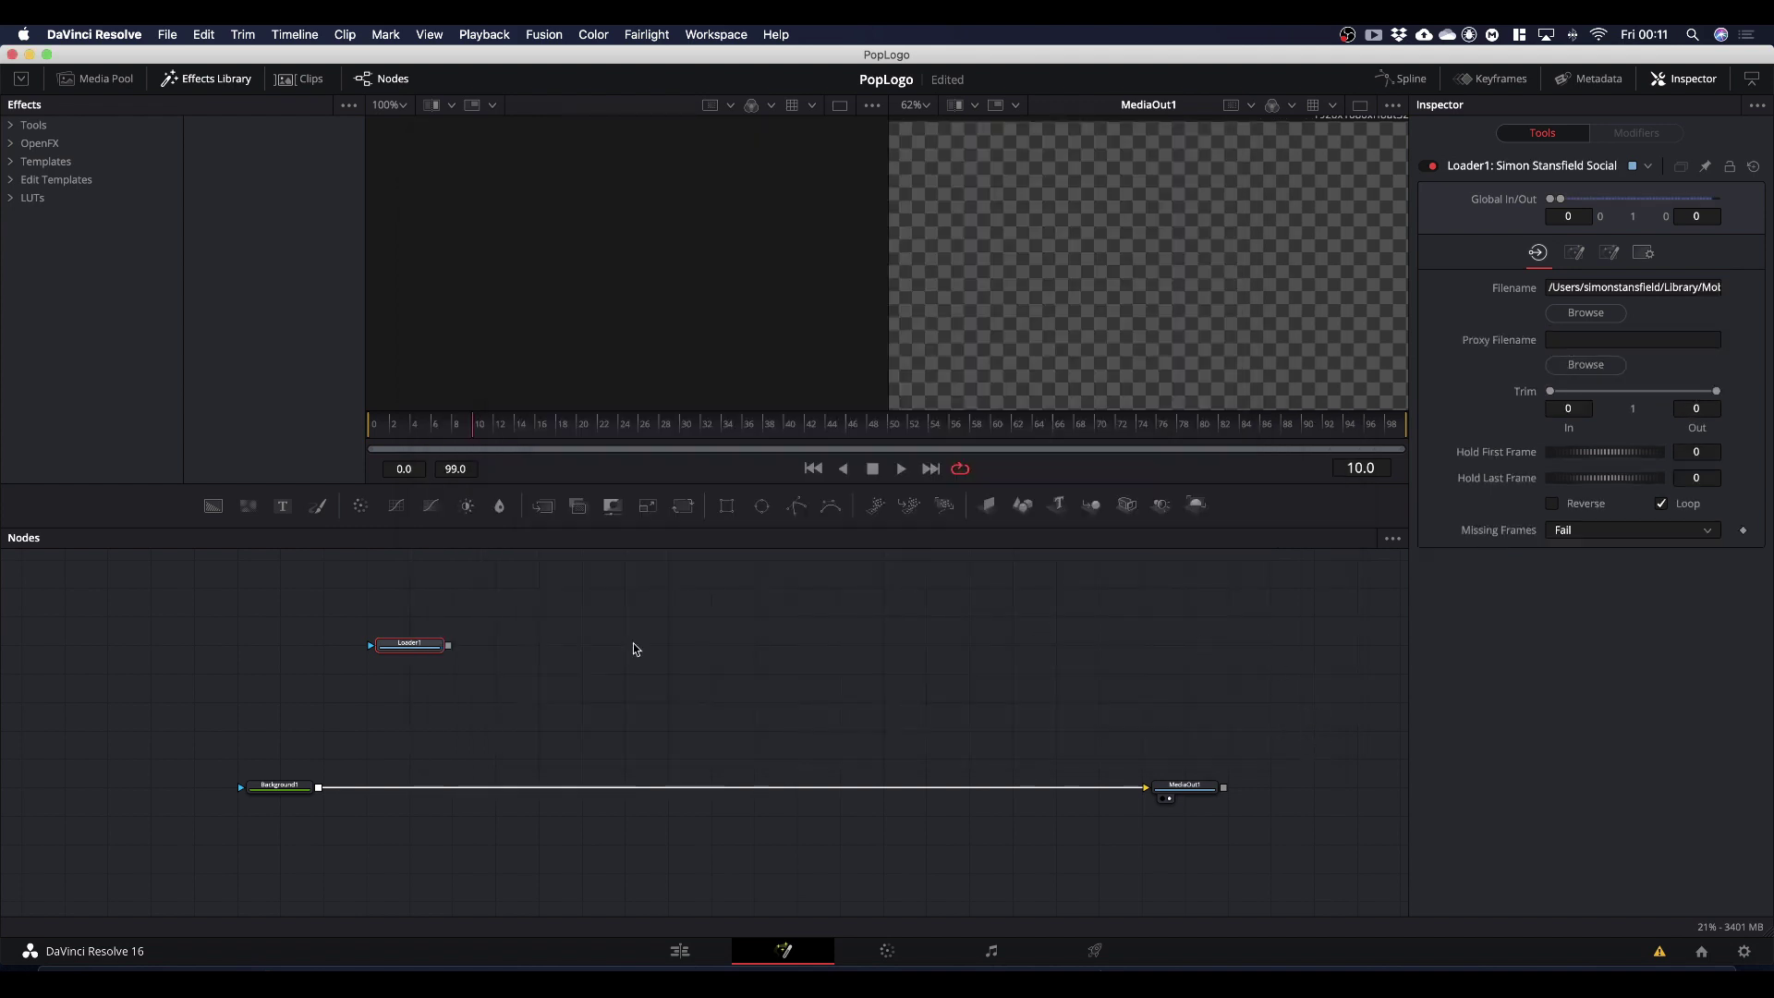
Step: Show the logo Loader in the empty viewer and merge it over Background1, aligning the Loader above the Merge node
{"action": "left_click_drag", "start_coordinate": [425, 644], "coordinate": [601, 323]}
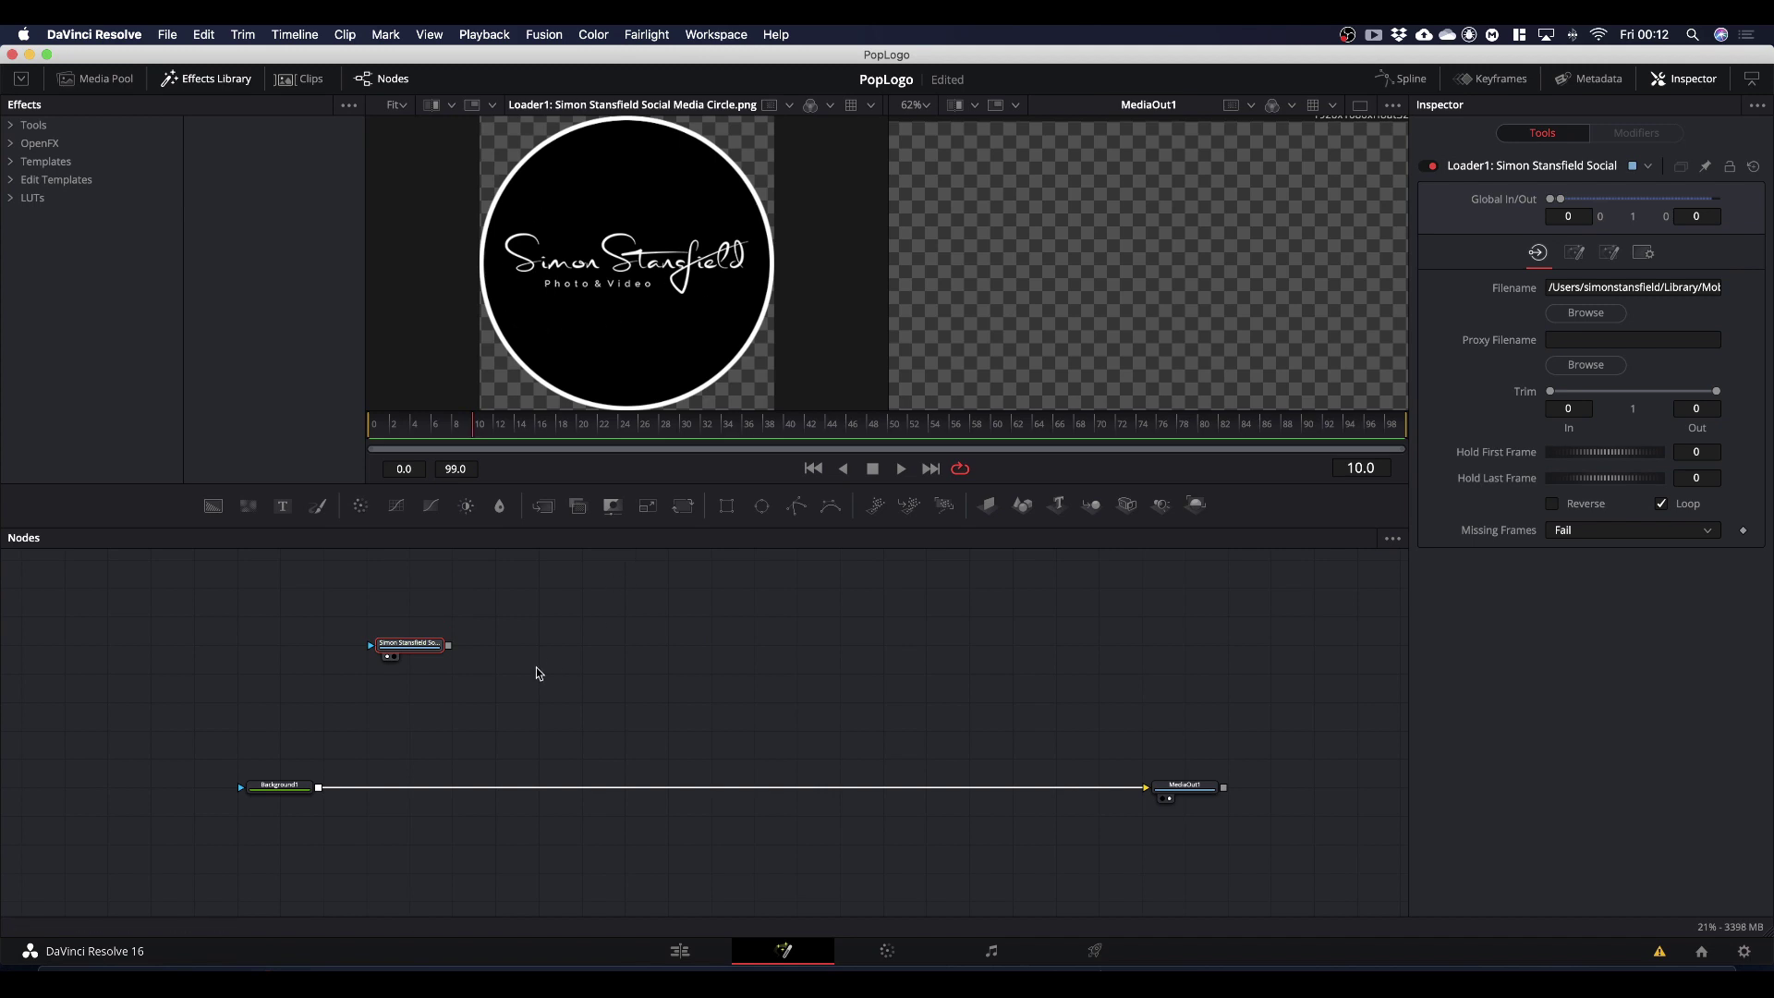
{"action": "left_click_drag", "start_coordinate": [409, 644], "coordinate": [322, 701]}
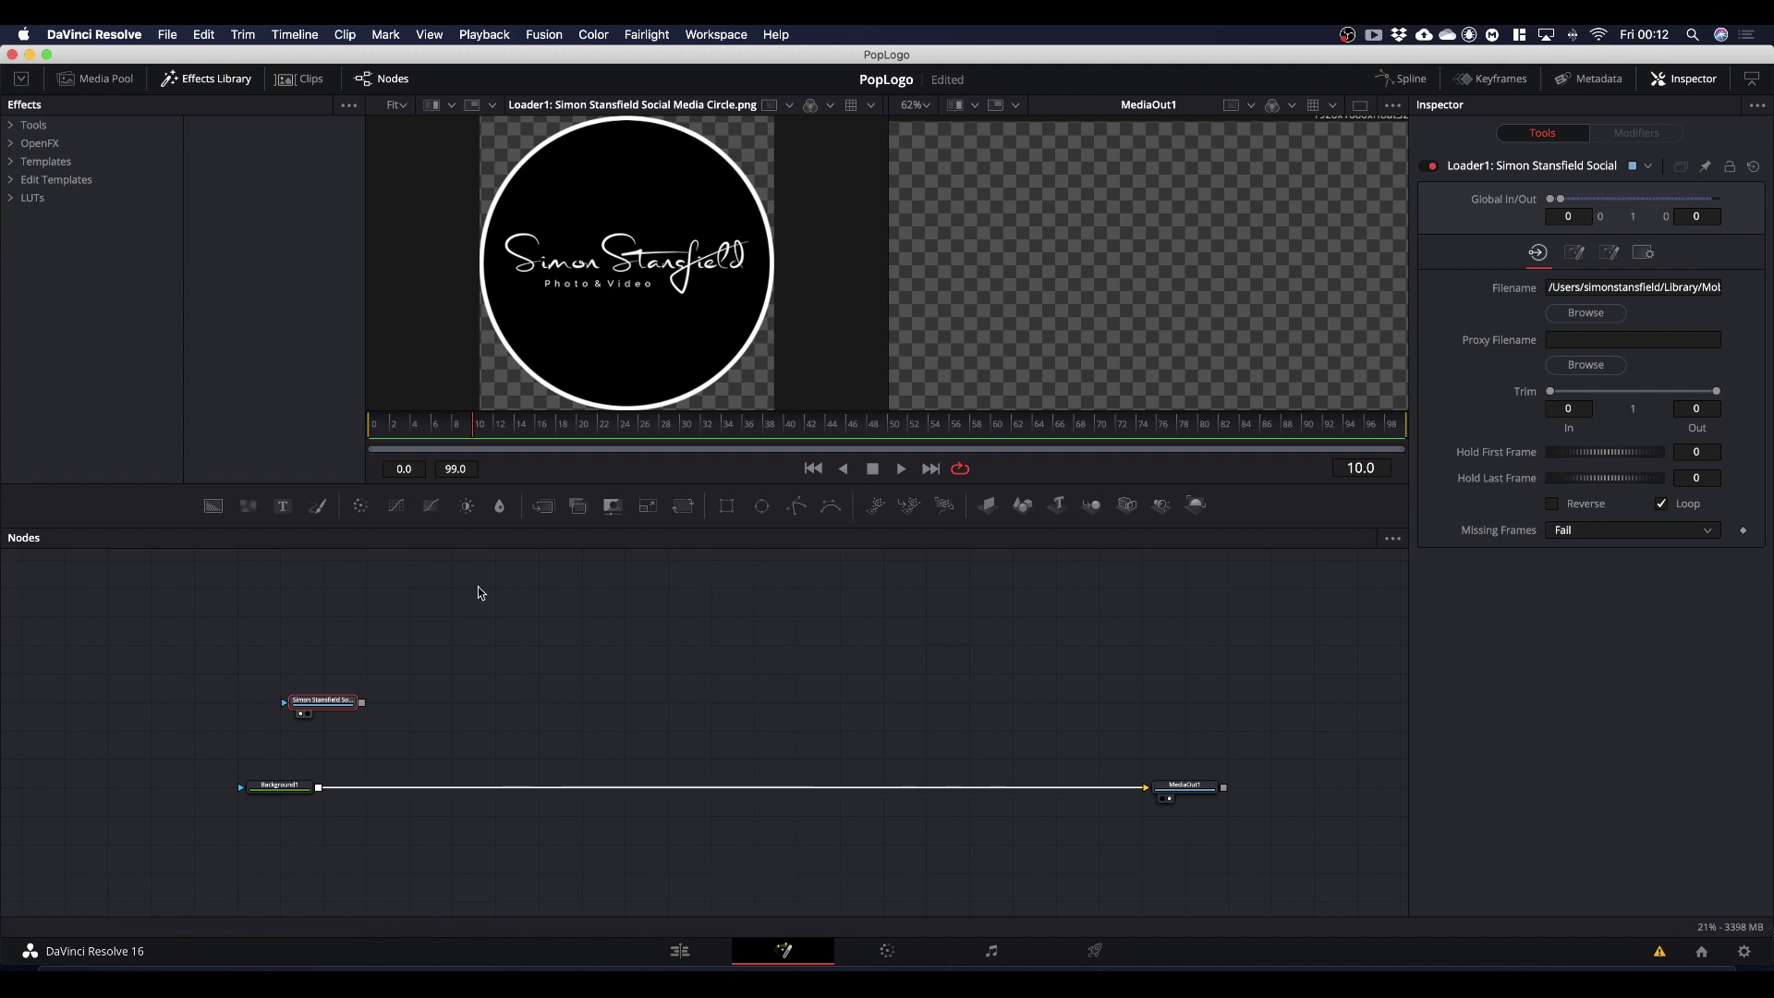
{"action": "left_click_drag", "start_coordinate": [363, 707], "coordinate": [318, 790]}
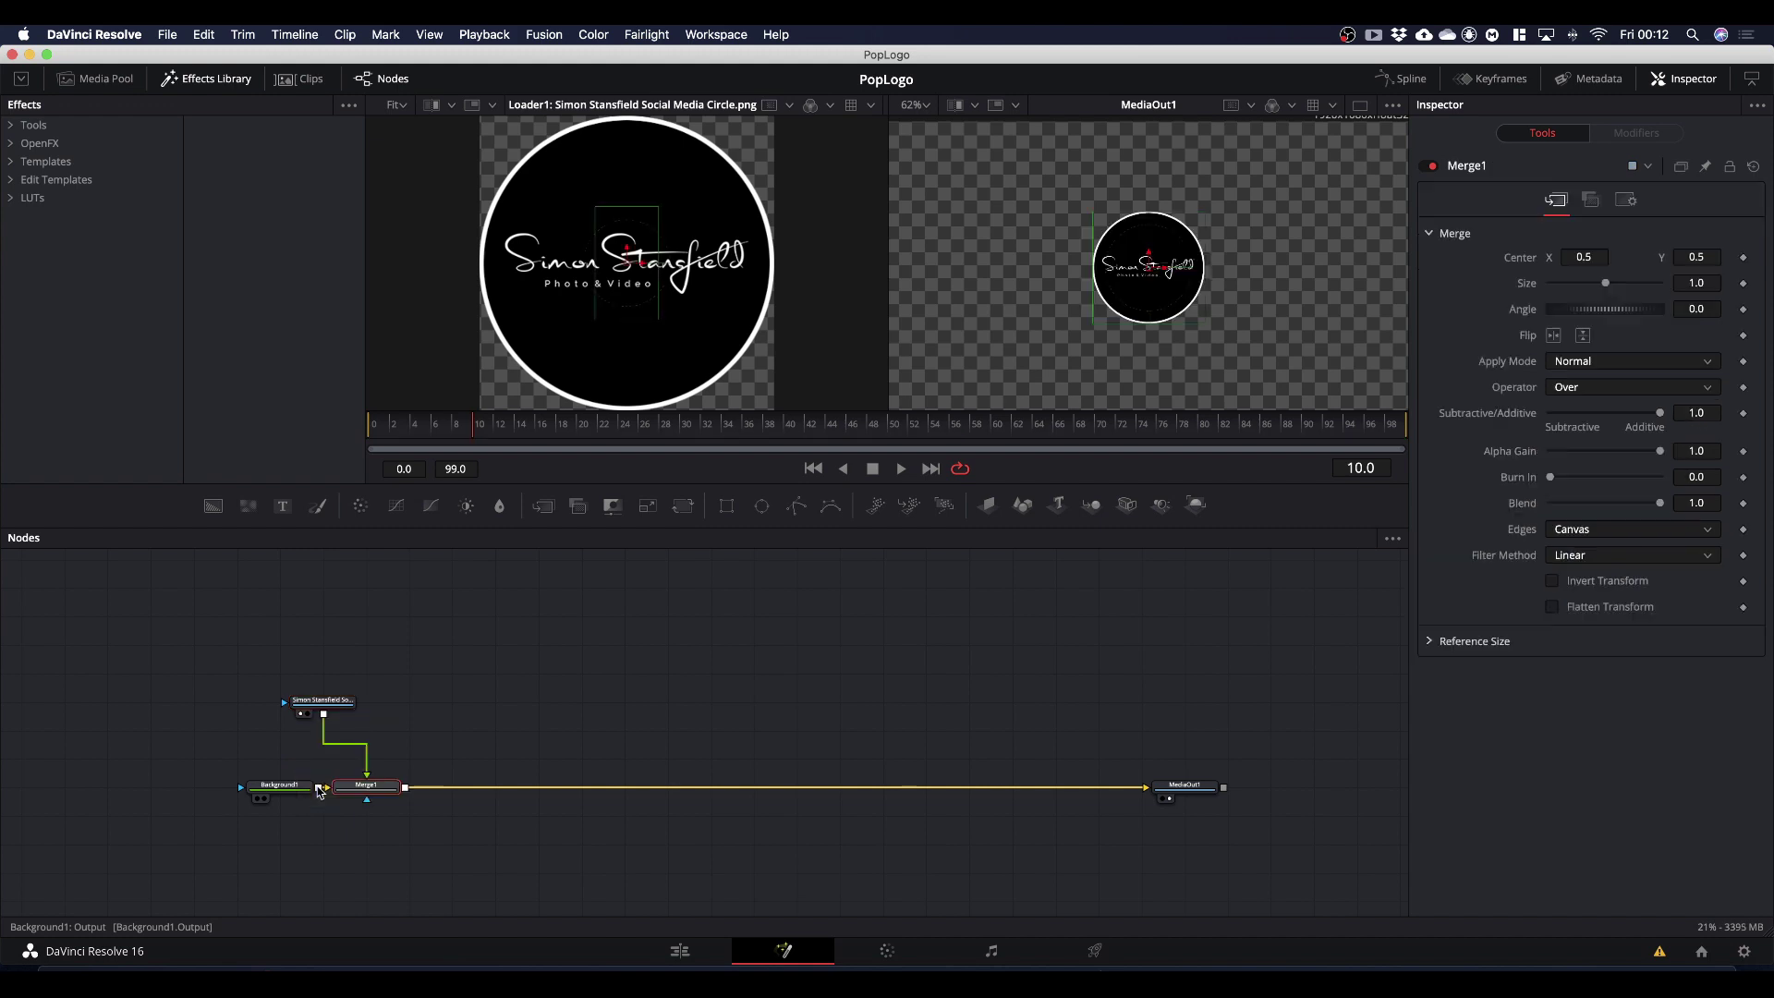
{"action": "left_click", "coordinate": [354, 702]}
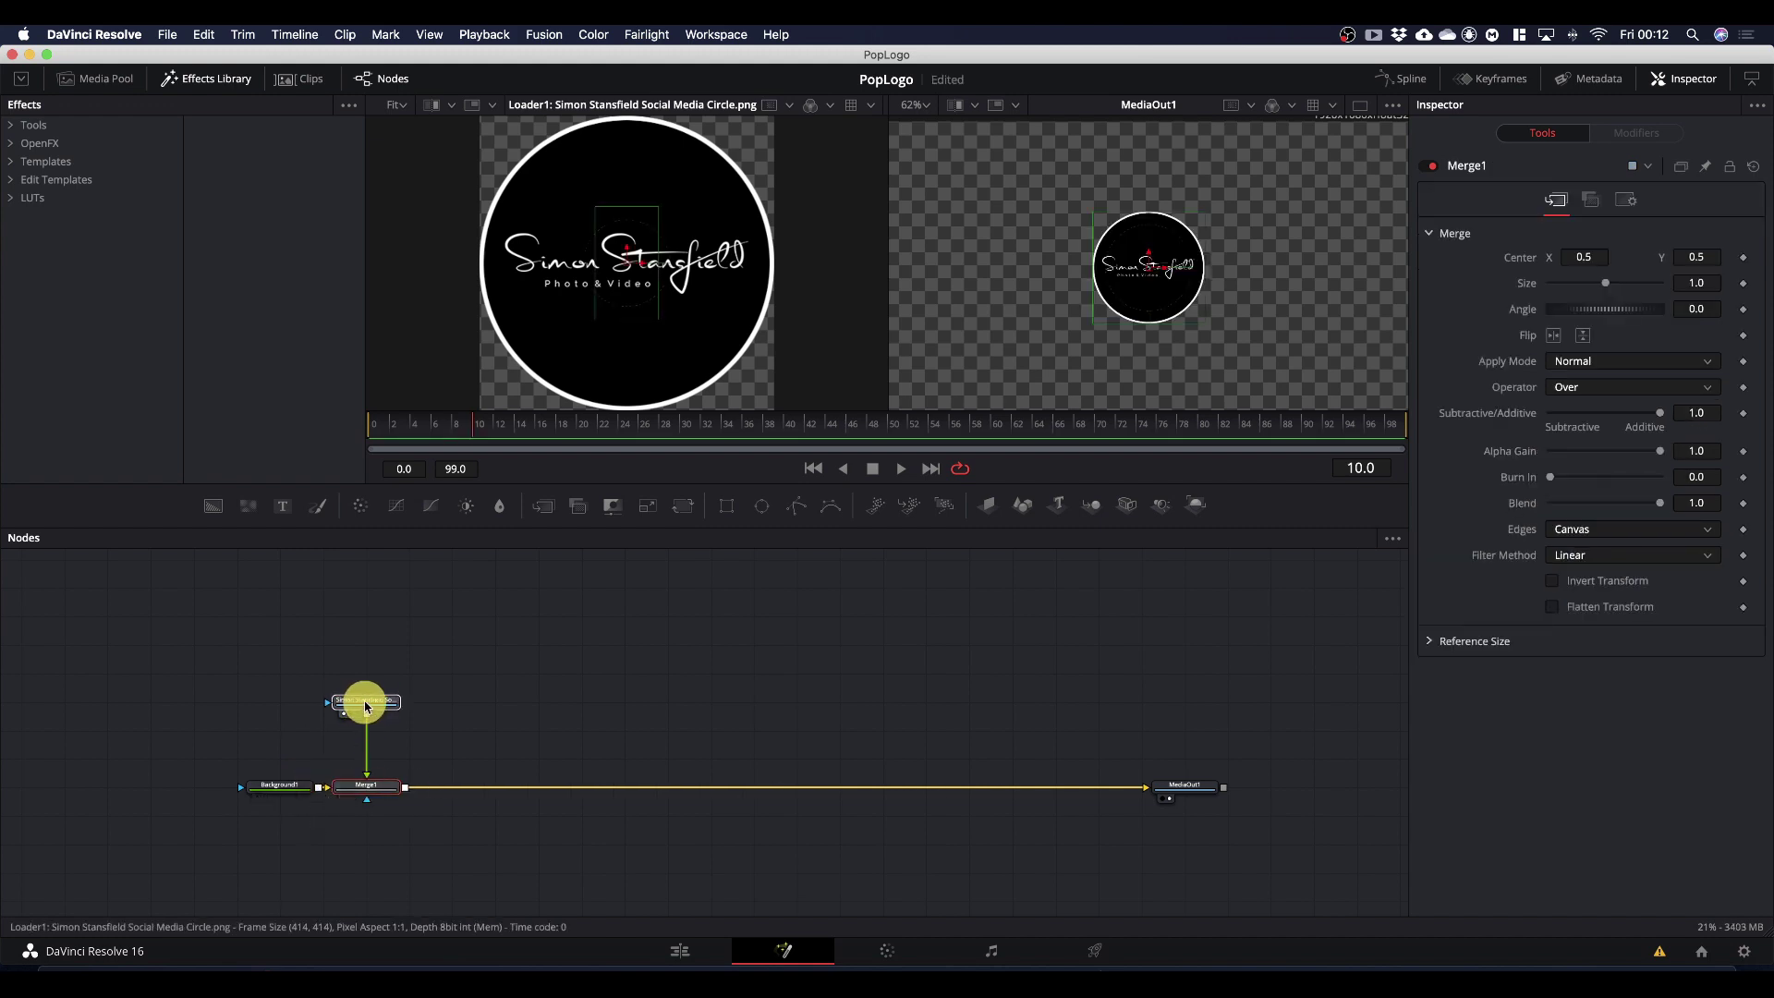
Step: Move the logo Loader higher above Merge1 and insert a Transform node between them
{"action": "left_click_drag", "start_coordinate": [383, 547], "coordinate": [338, 614]}
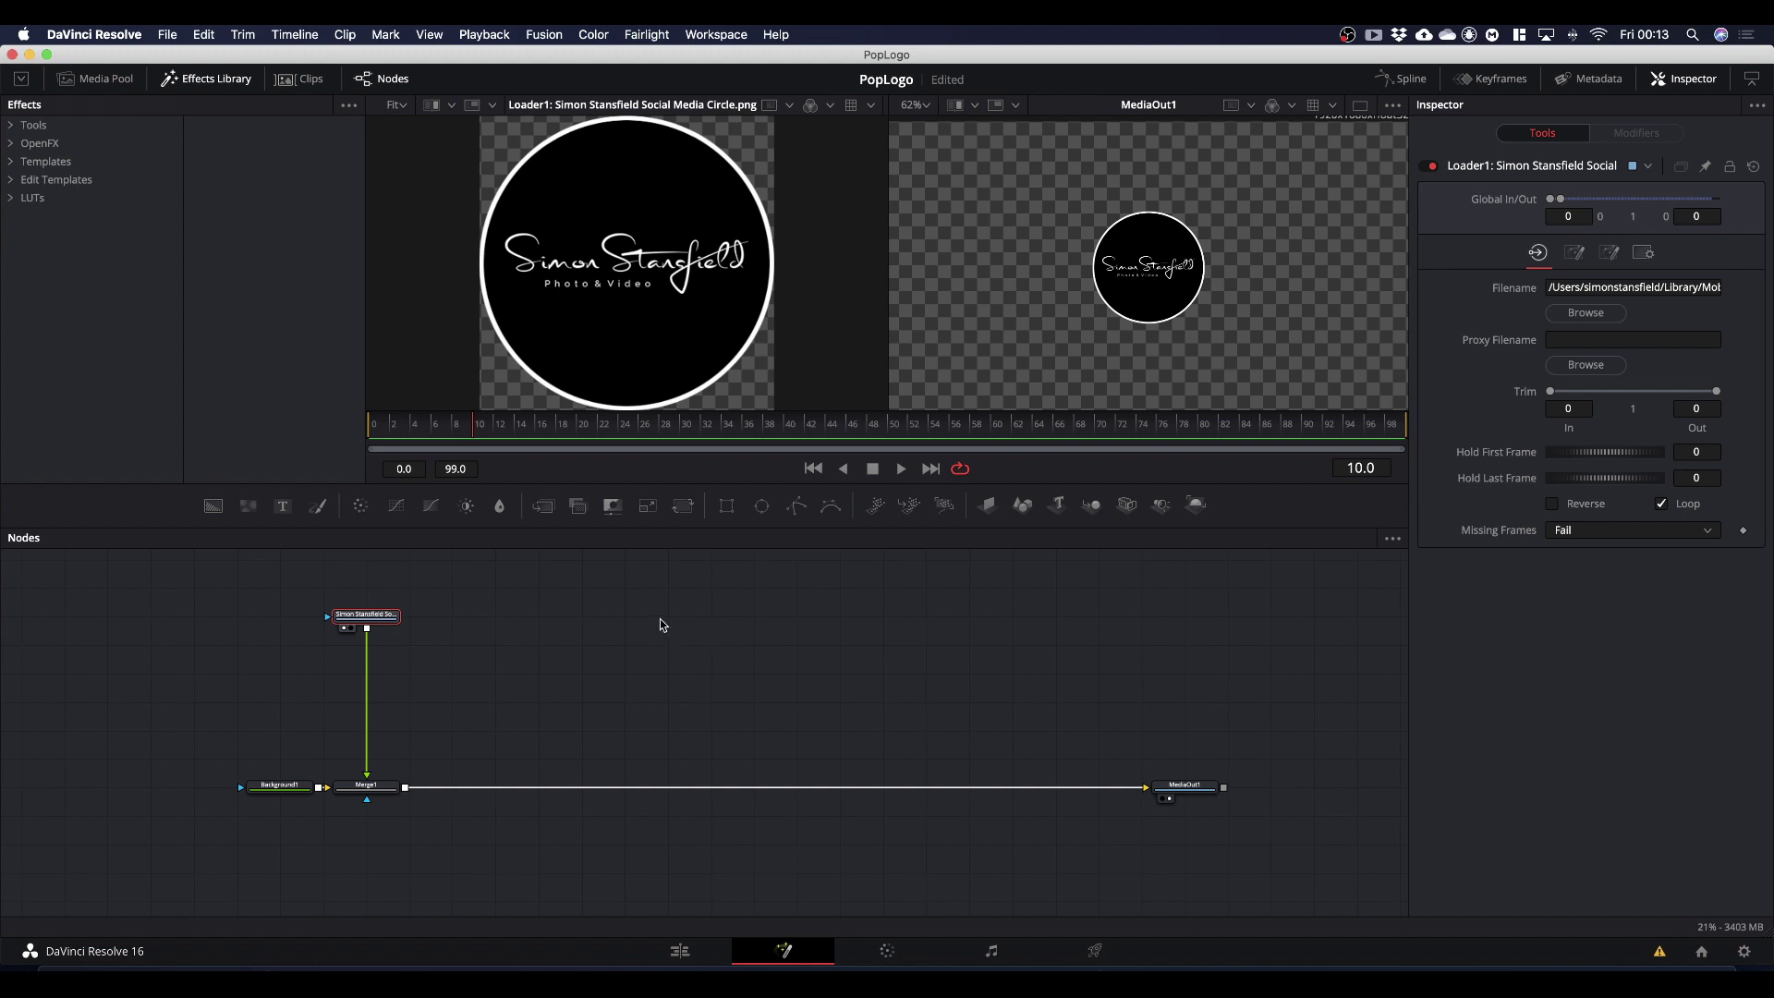
{"action": "left_click", "coordinate": [484, 707]}
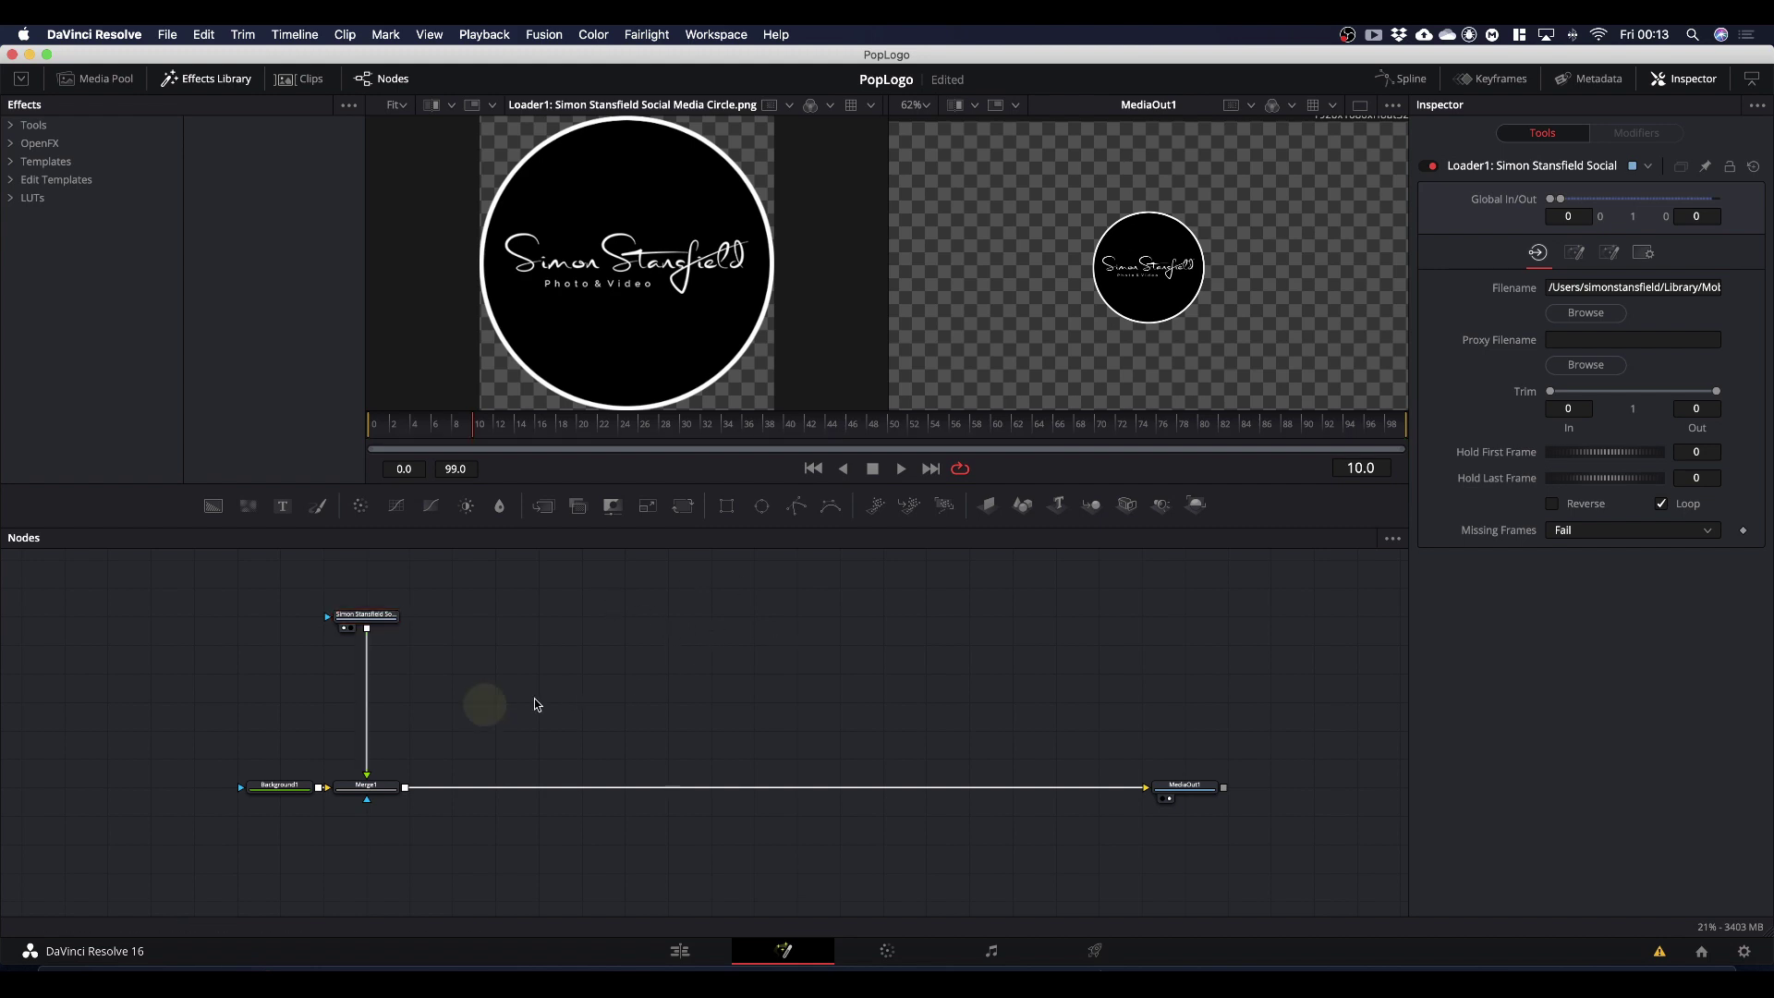
{"action": "left_click", "coordinate": [385, 611]}
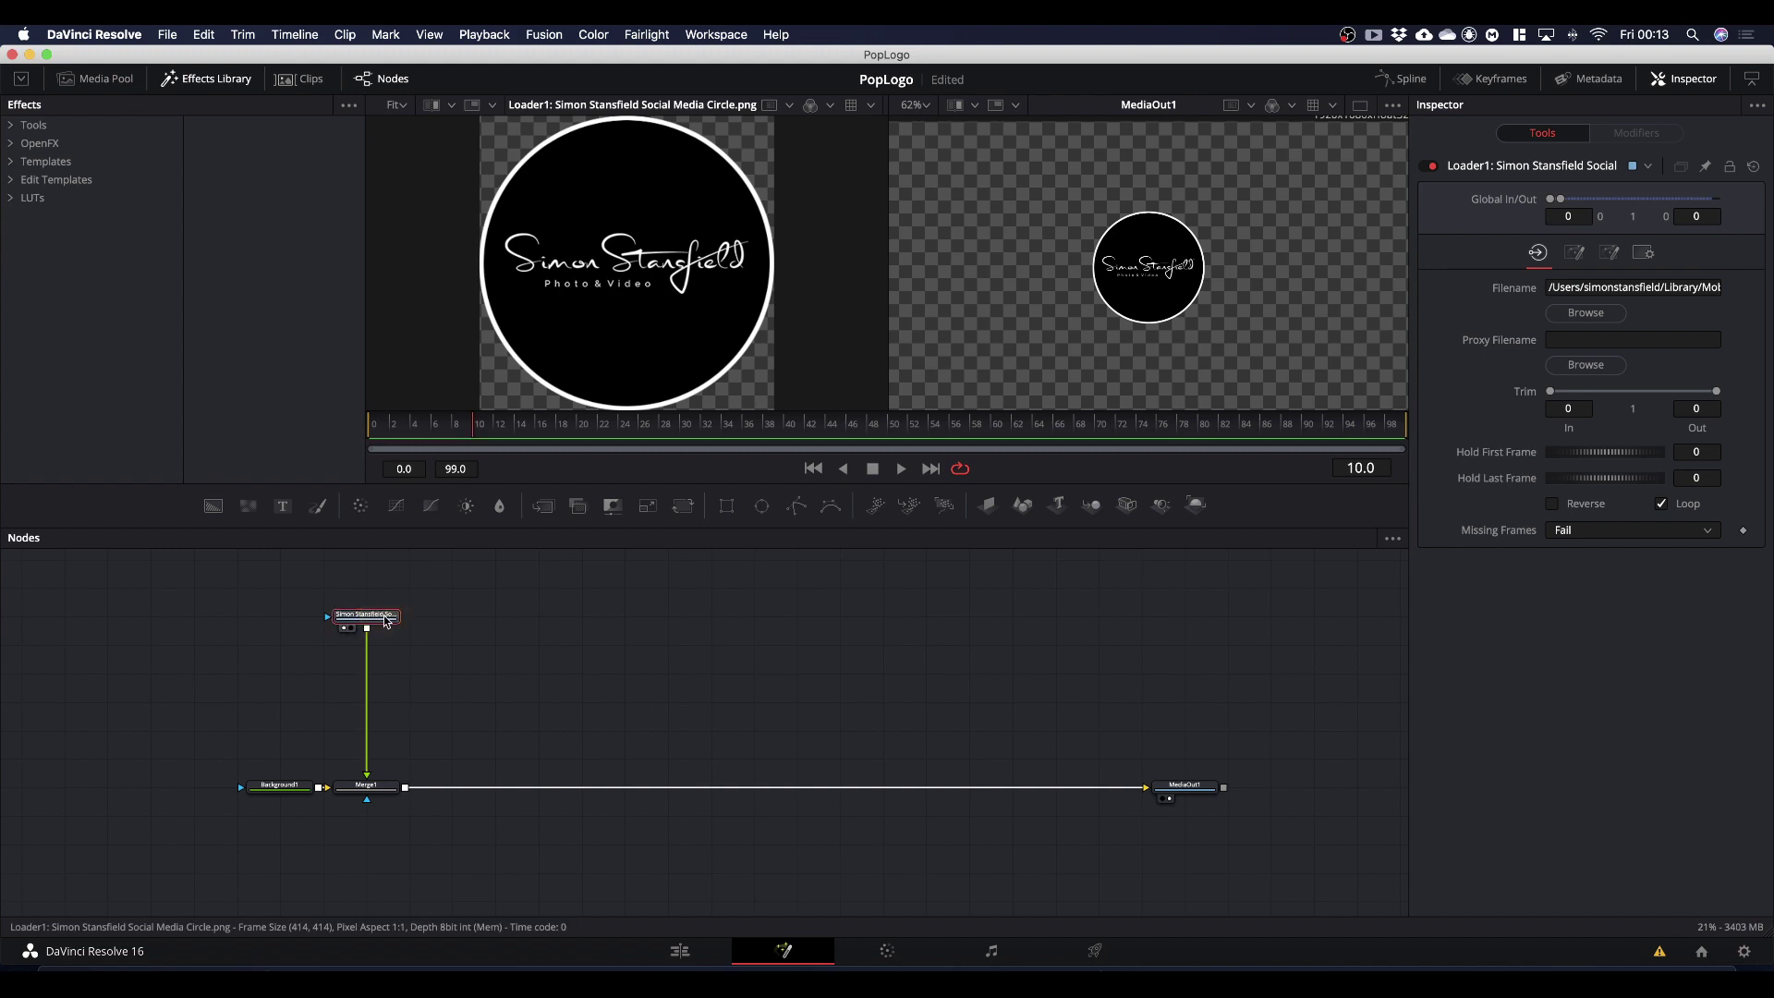
{"action": "left_click_drag", "start_coordinate": [286, 615], "coordinate": [418, 580]}
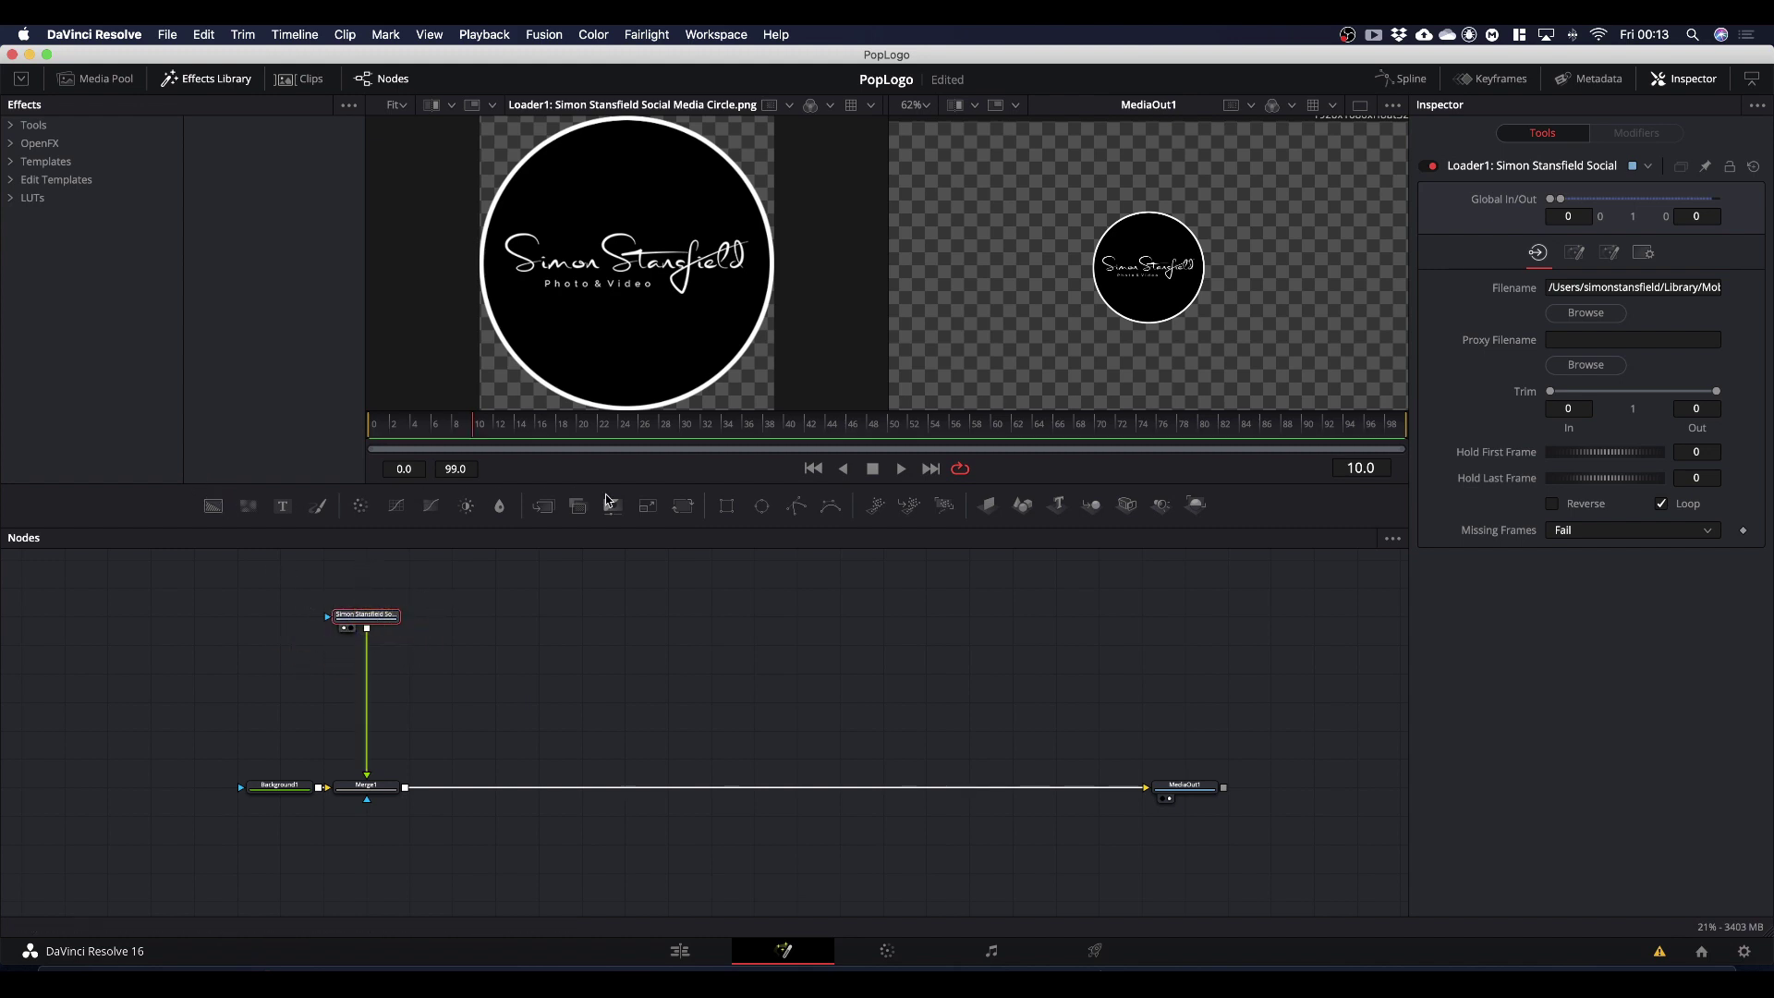
{"action": "left_click", "coordinate": [684, 507]}
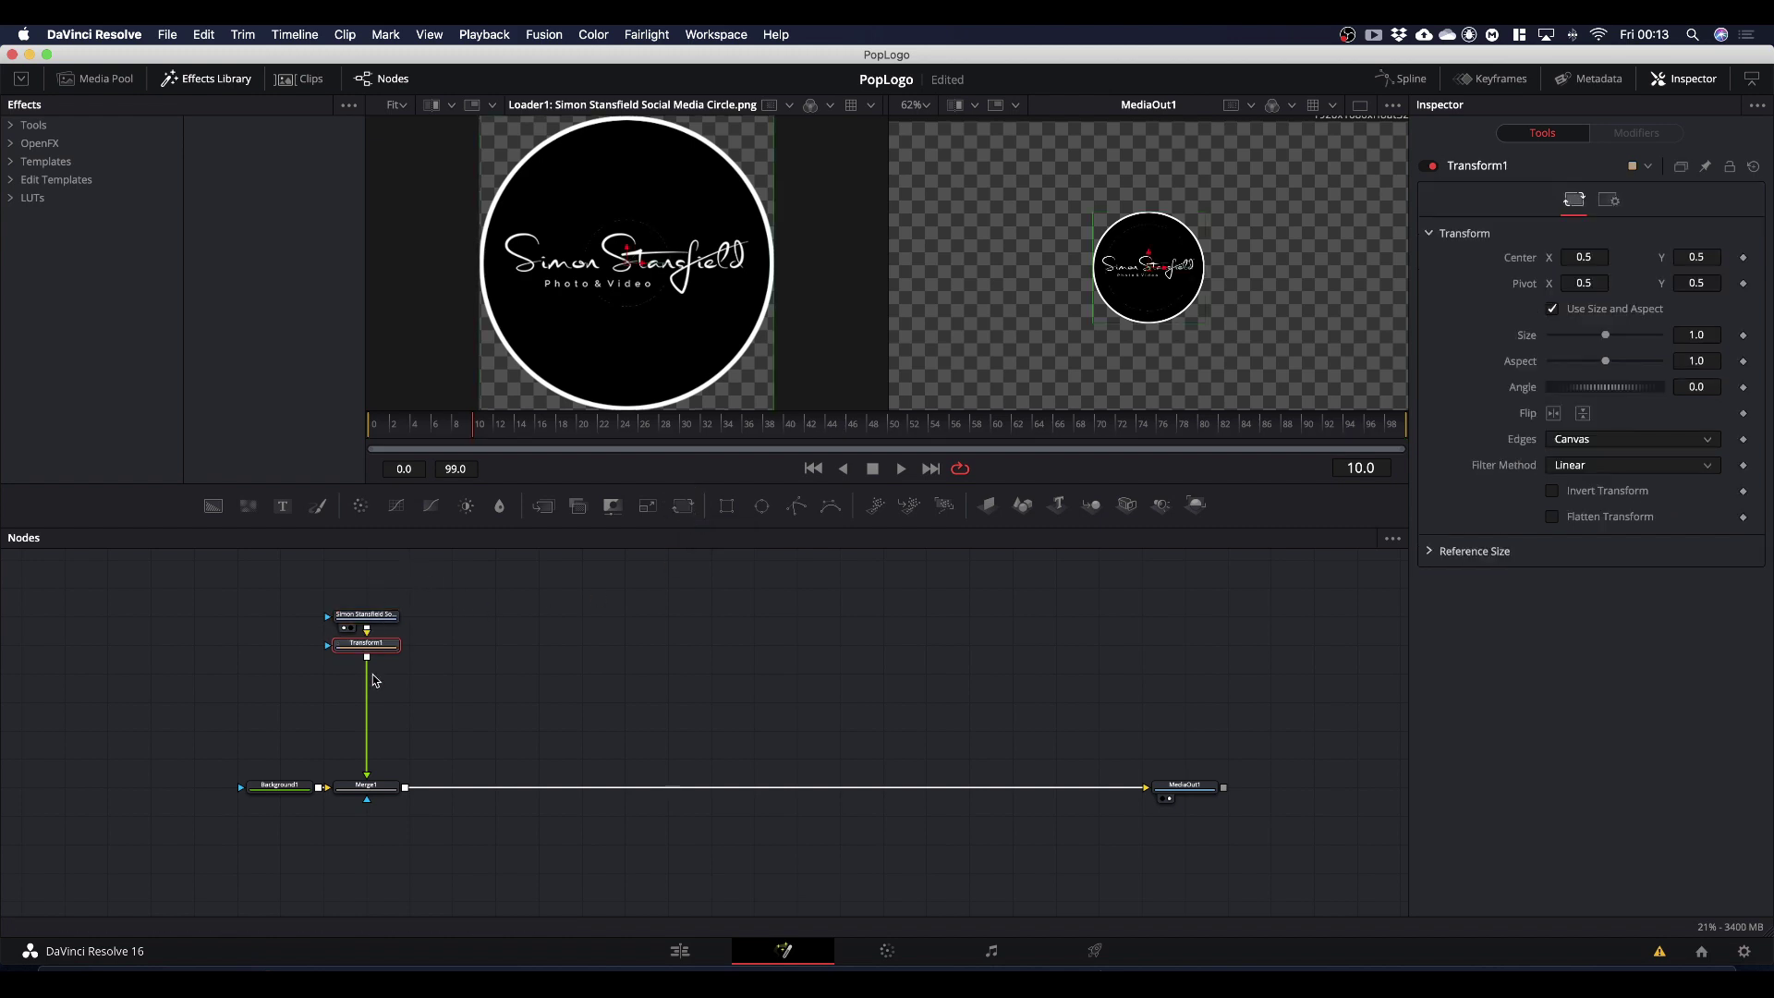
Step: Move the logo to the frame's upper-left corner with Transform1, at about Center X -1.139 and Y 1.180
{"action": "left_click", "coordinate": [380, 646]}
{"action": "left_click", "coordinate": [1150, 274]}
{"action": "left_click_drag", "start_coordinate": [1150, 275], "coordinate": [967, 198]}
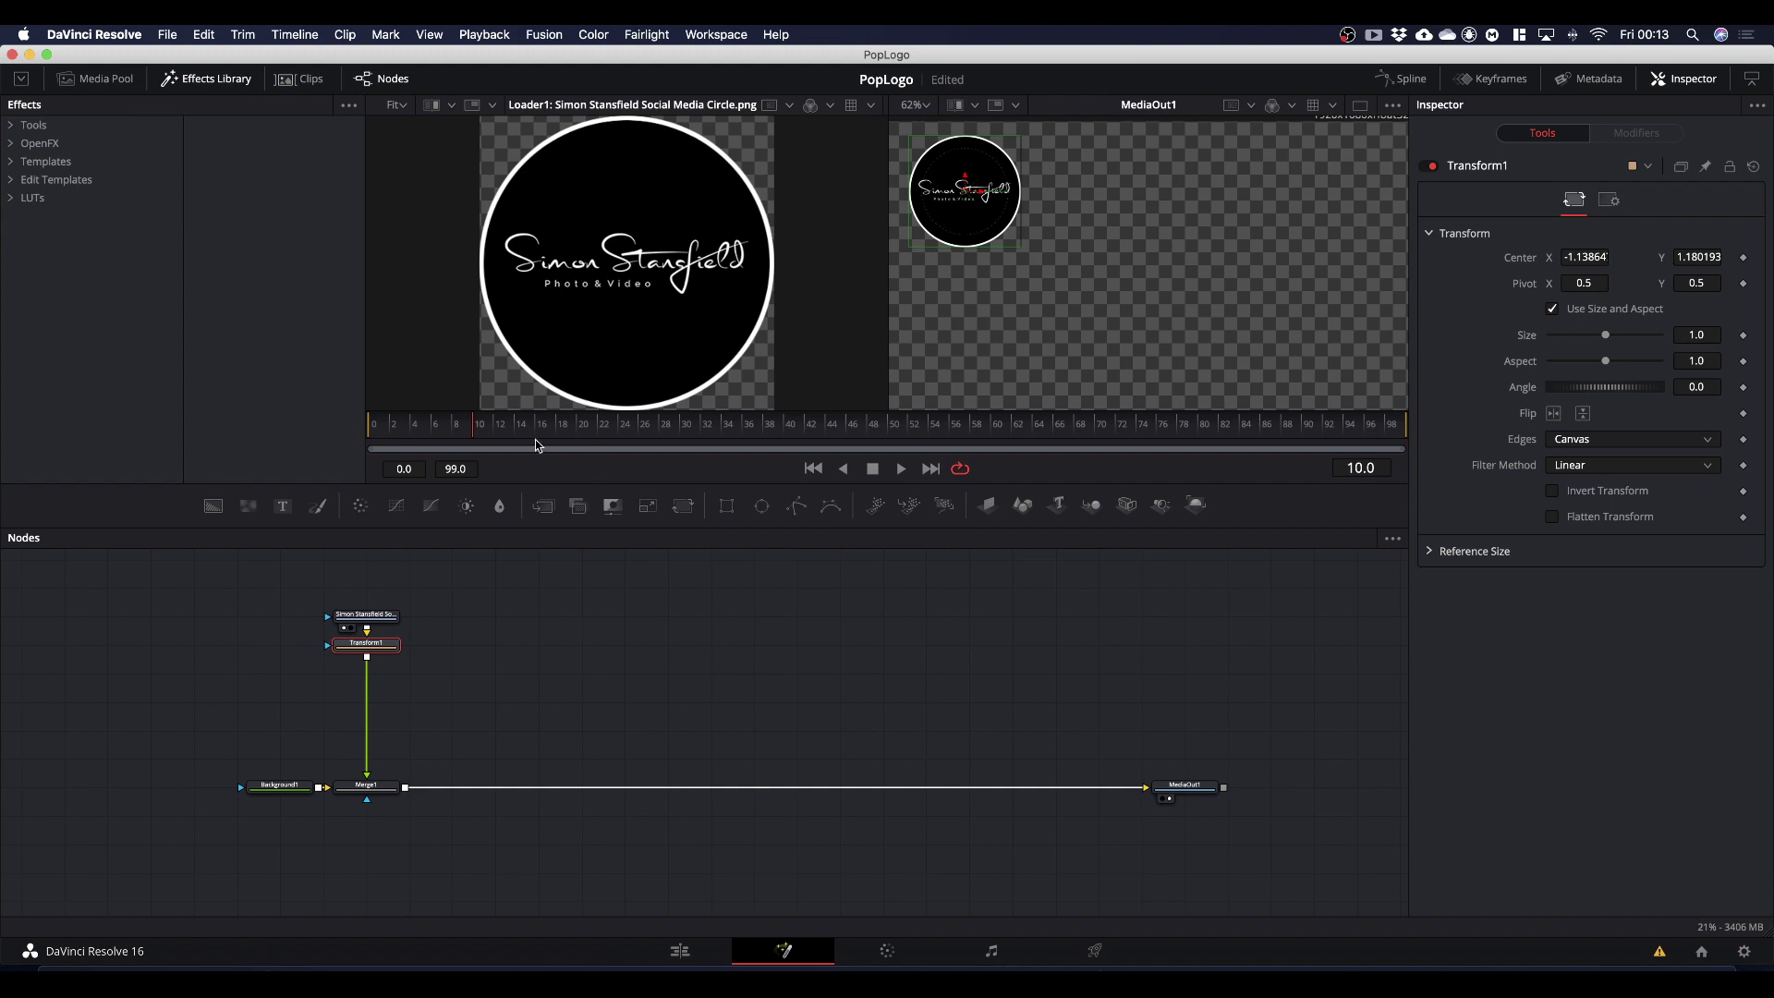
Step: Keyframe Transform1's Size at 0.0 on frames 0 and 6 so the logo starts hidden
{"action": "left_click_drag", "start_coordinate": [473, 434], "coordinate": [319, 507]}
{"action": "left_click", "coordinate": [1744, 335]}
{"action": "left_click_drag", "start_coordinate": [1609, 341], "coordinate": [1494, 350]}
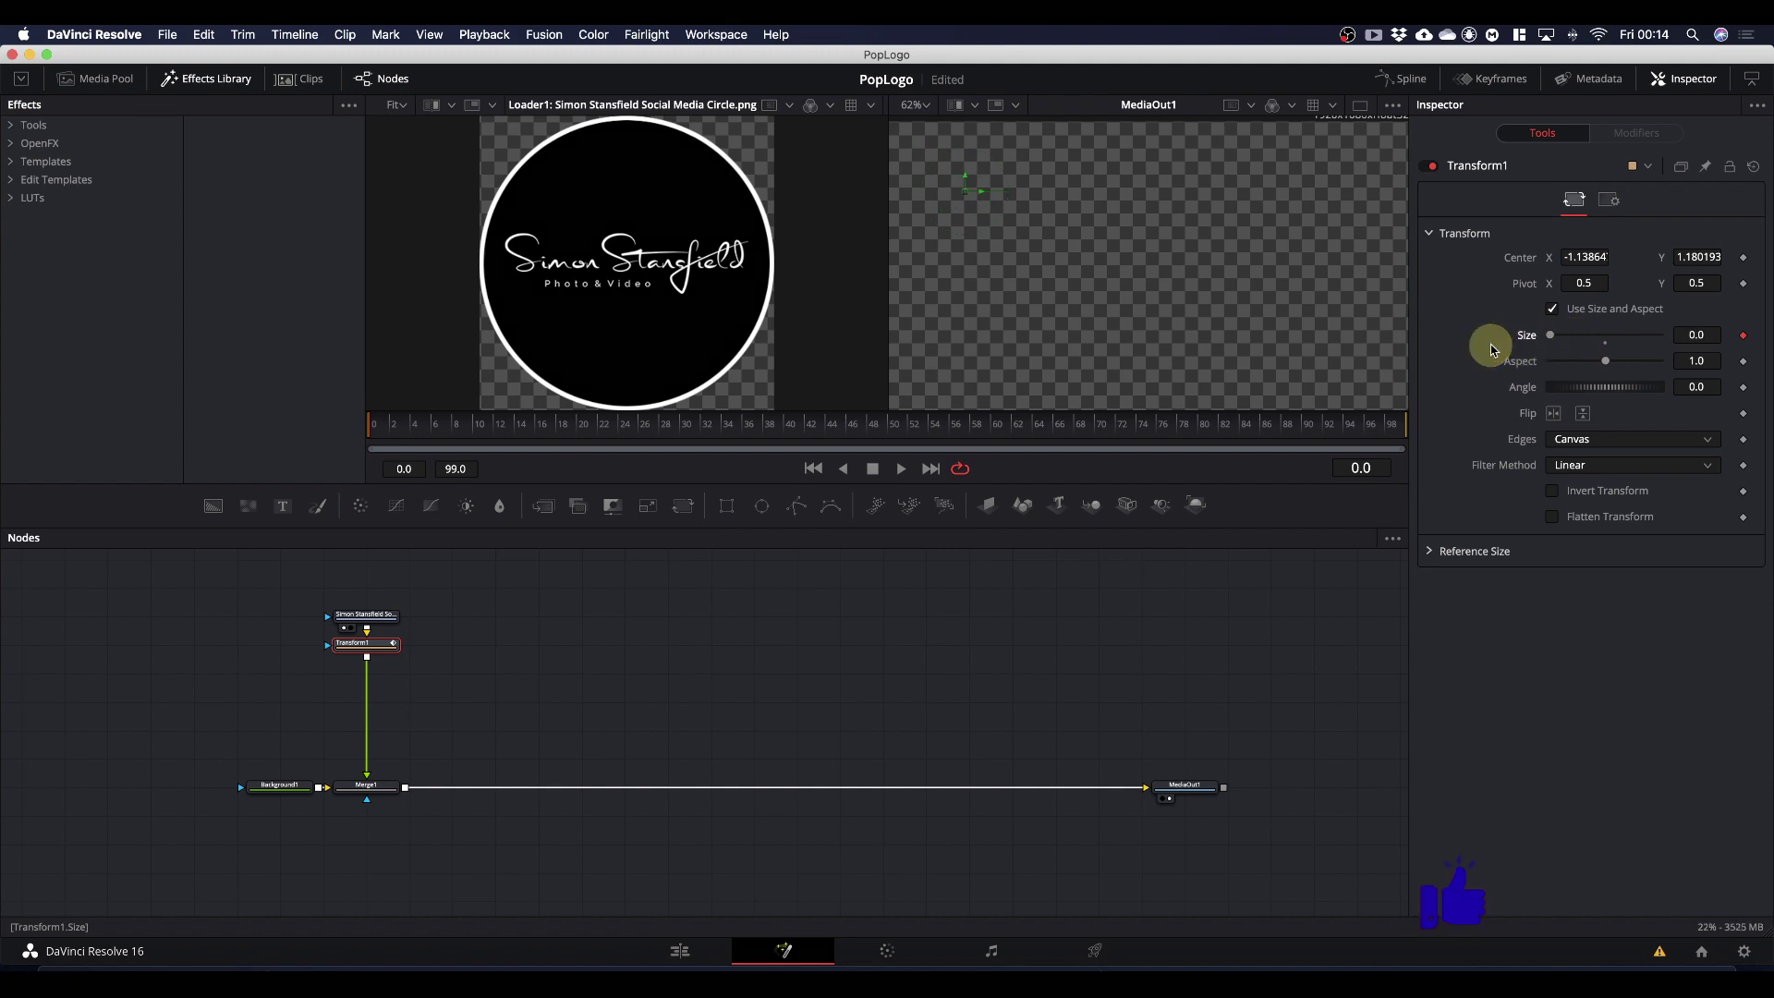
{"action": "left_click", "coordinate": [411, 439]}
{"action": "left_click_drag", "start_coordinate": [410, 439], "coordinate": [435, 438]}
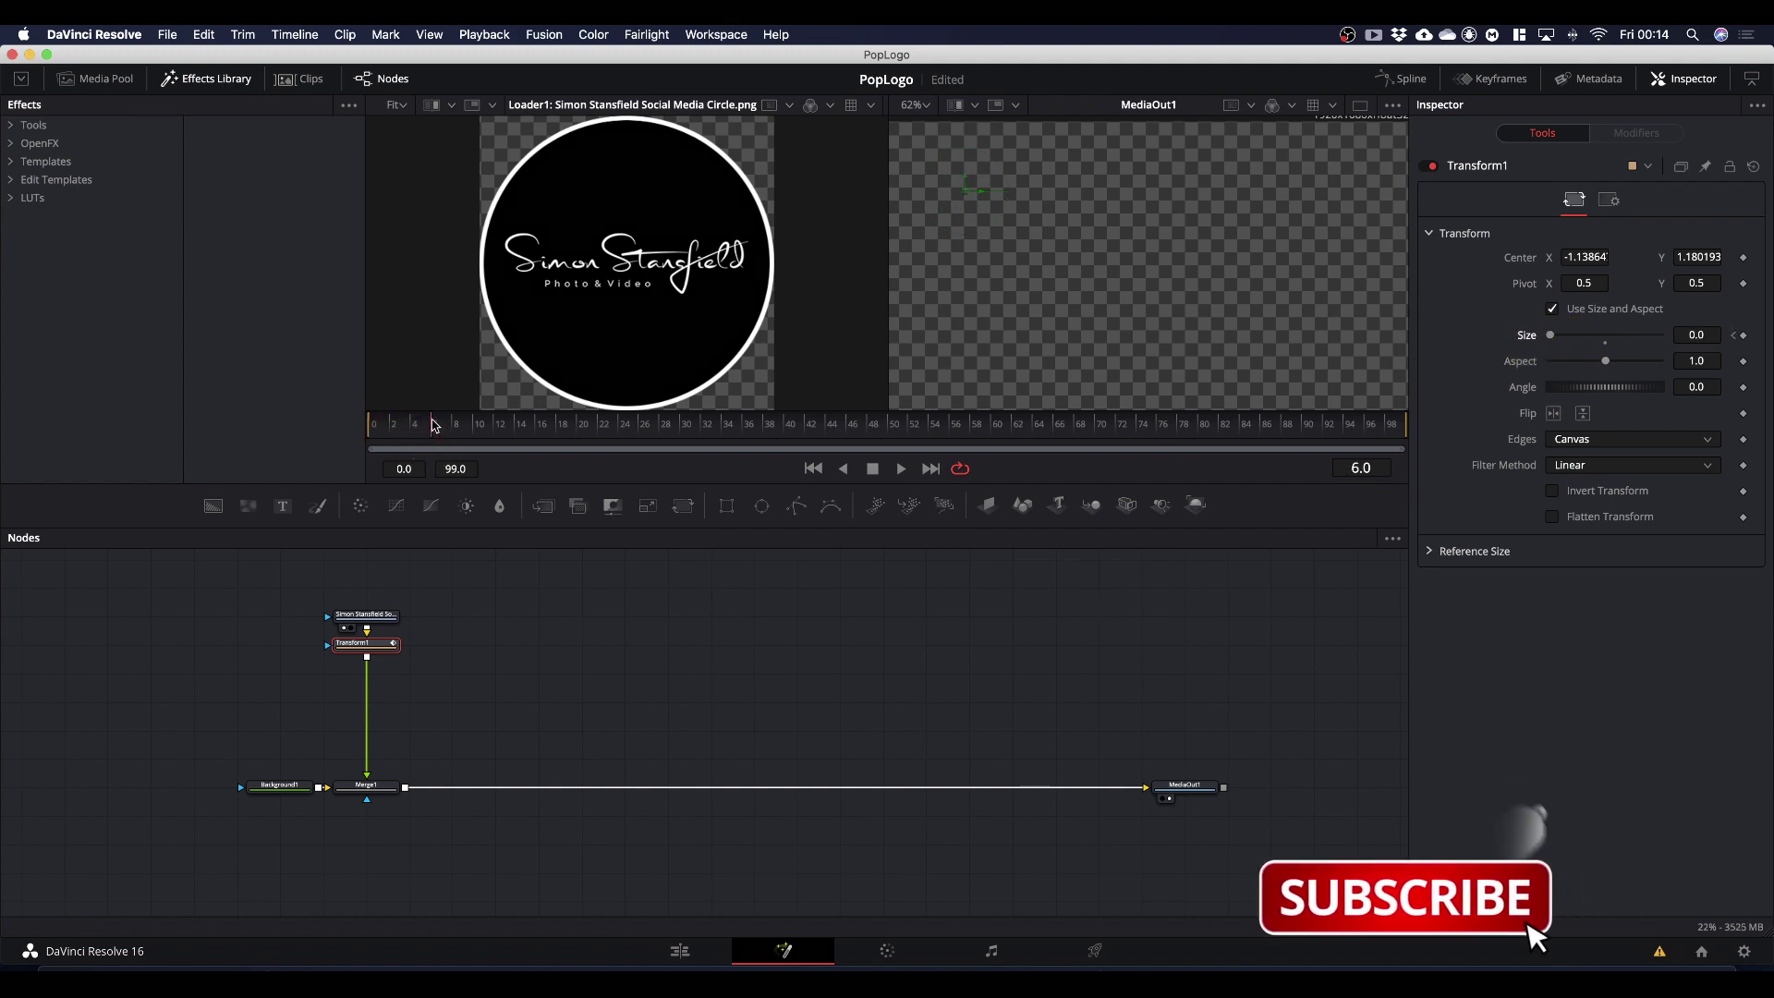
{"action": "left_click", "coordinate": [1745, 336]}
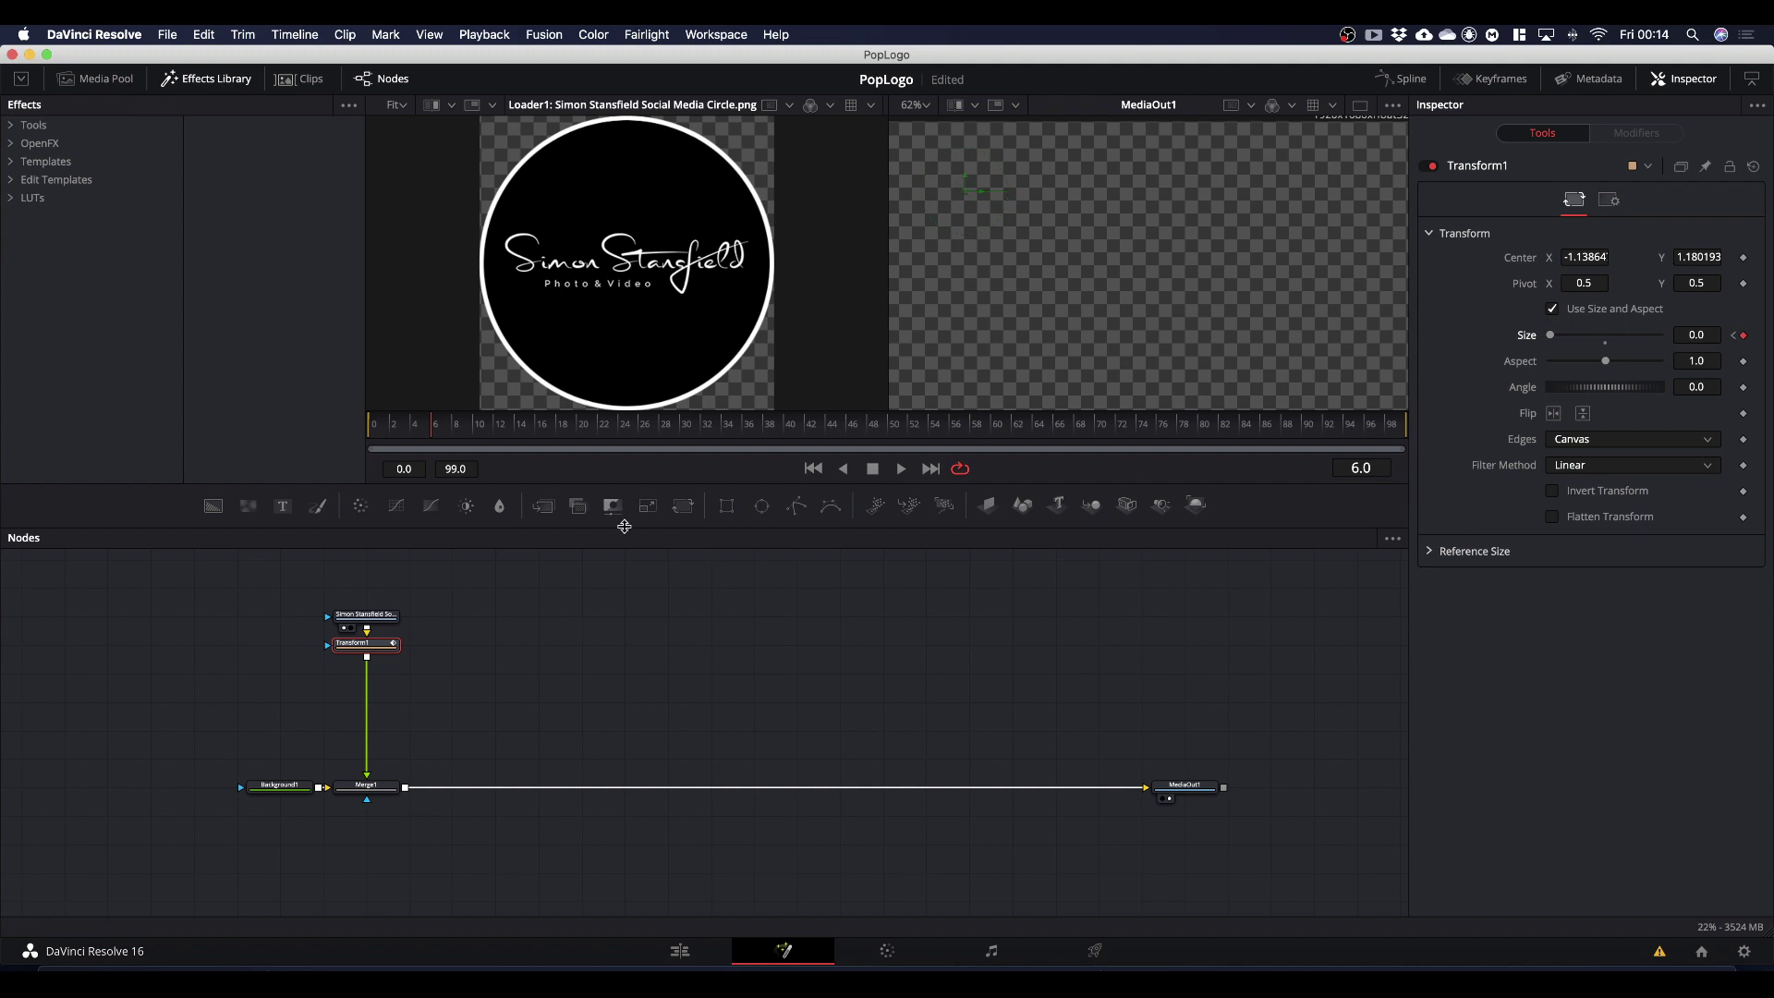
Step: Keyframe Transform1's Size at 1.0 on frames 18 and 24
{"action": "left_click_drag", "start_coordinate": [432, 438], "coordinate": [561, 472]}
{"action": "left_click", "coordinate": [1744, 336]}
{"action": "left_click", "coordinate": [1607, 344]}
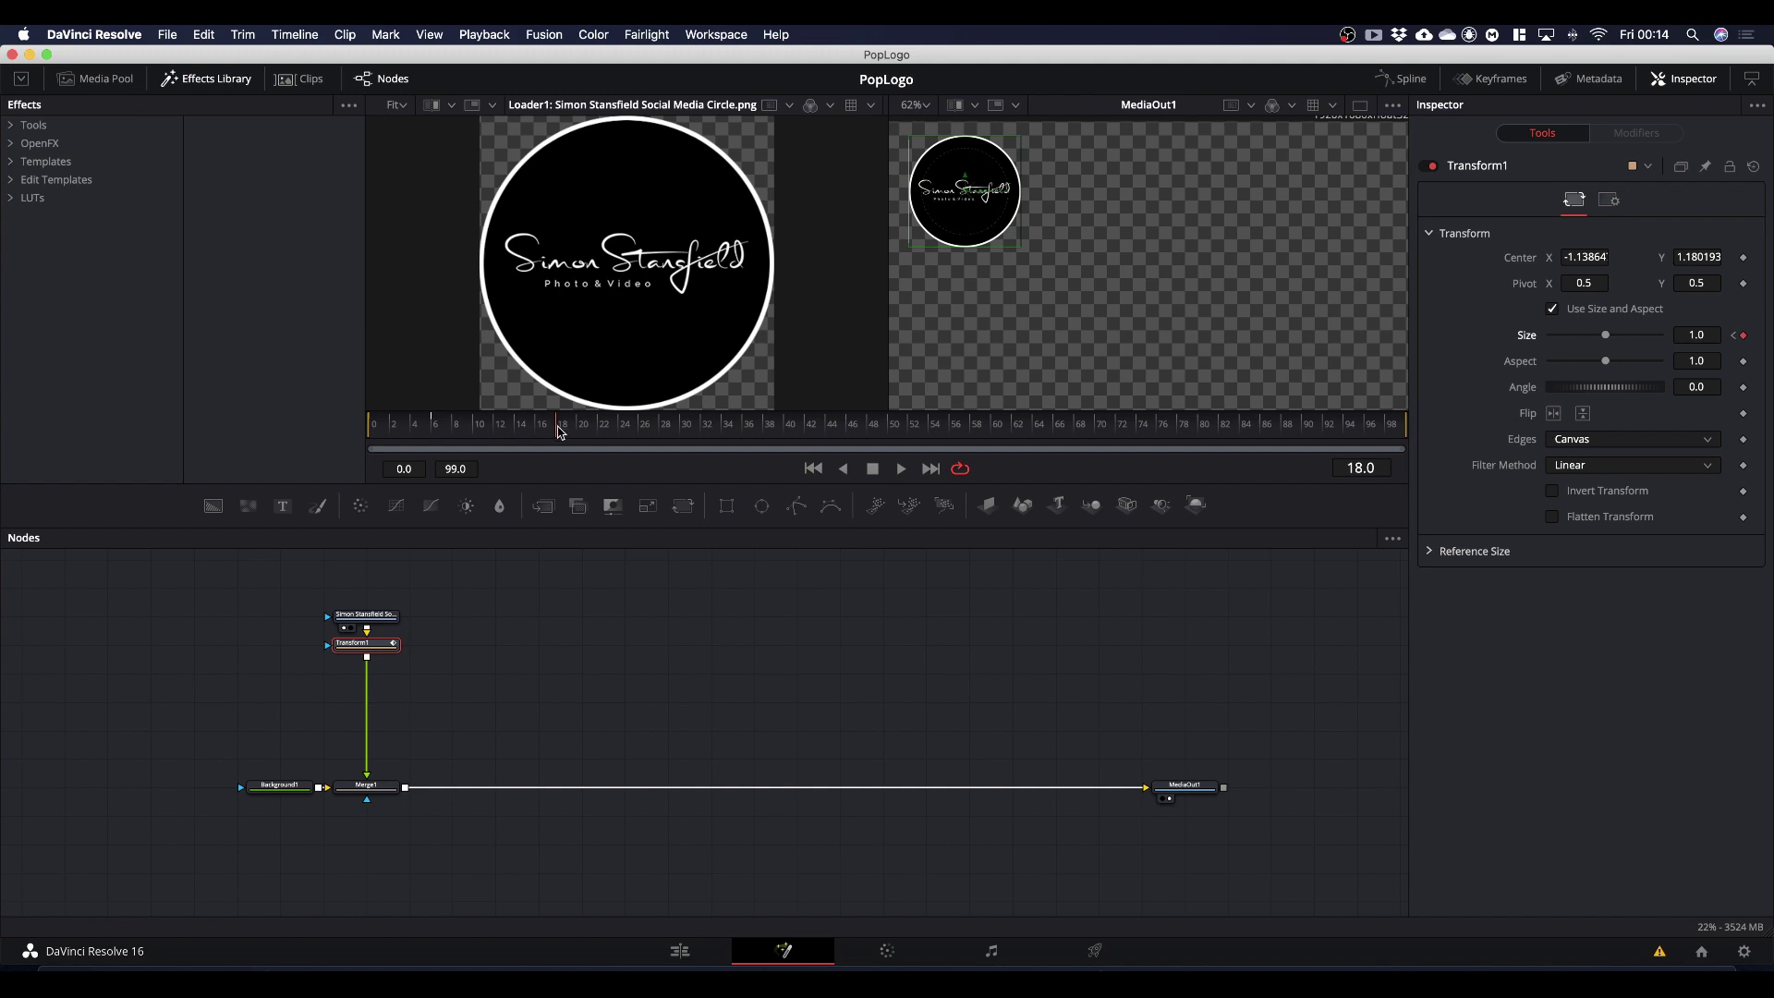
{"action": "left_click_drag", "start_coordinate": [558, 432], "coordinate": [622, 448]}
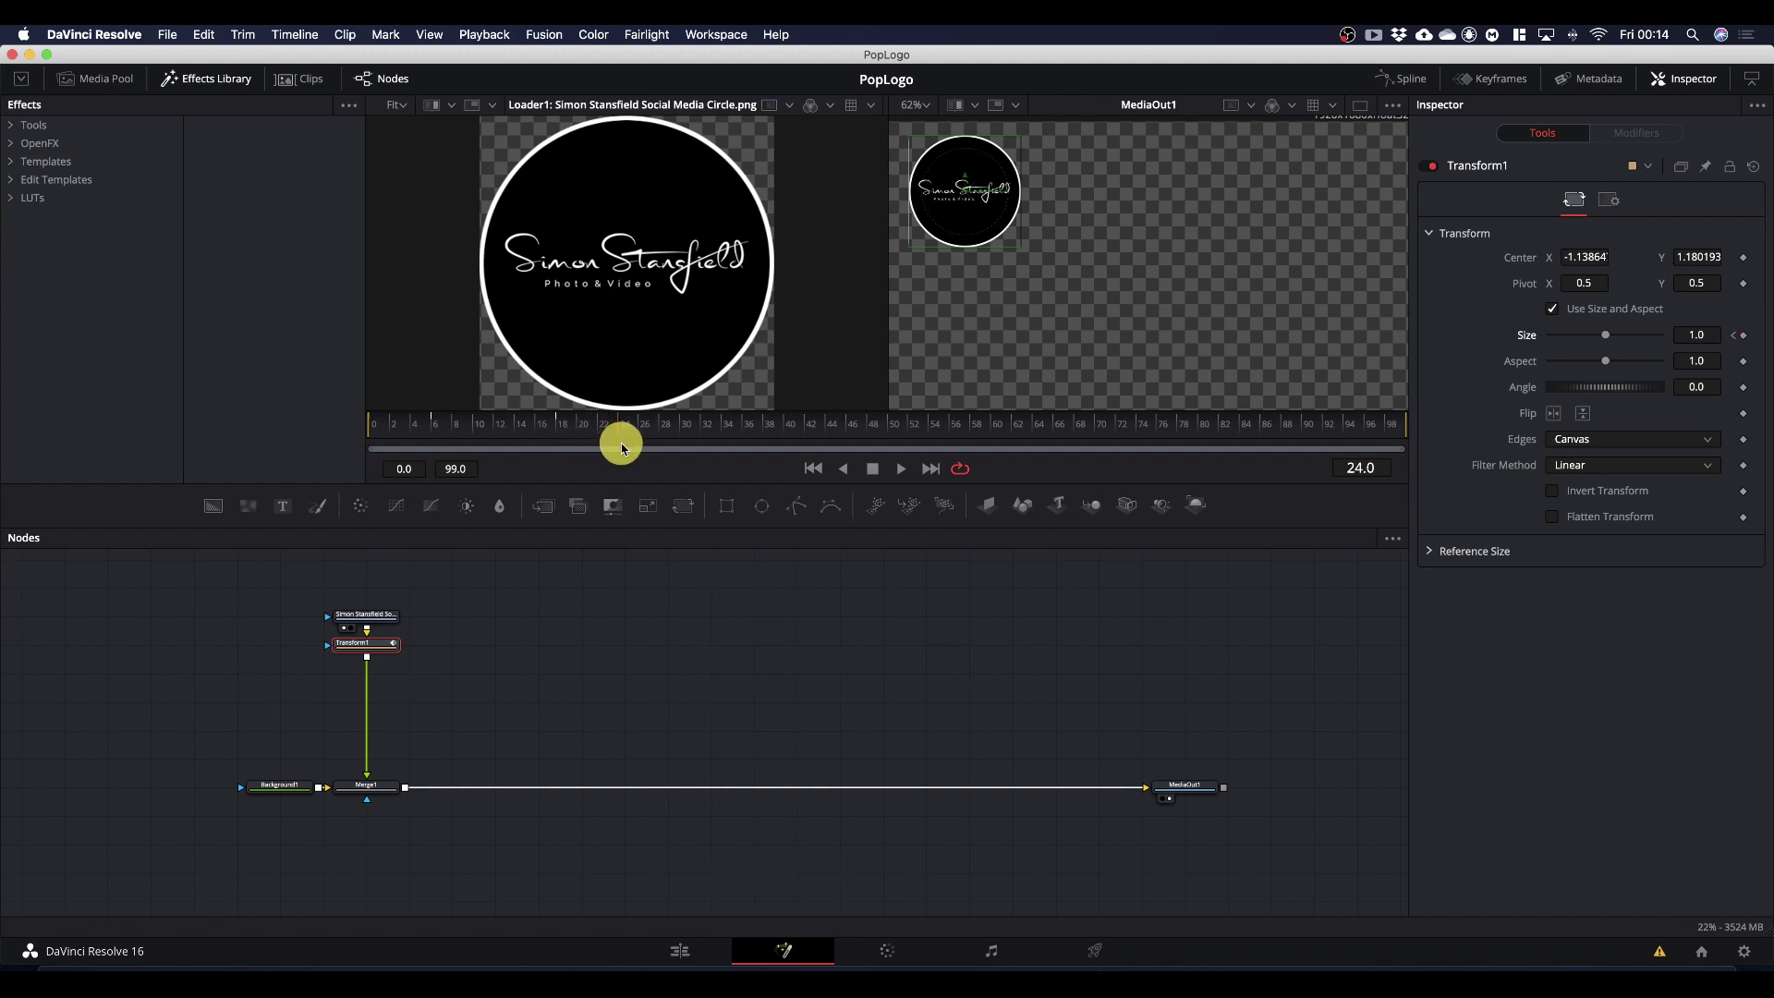
{"action": "left_click", "coordinate": [1744, 337]}
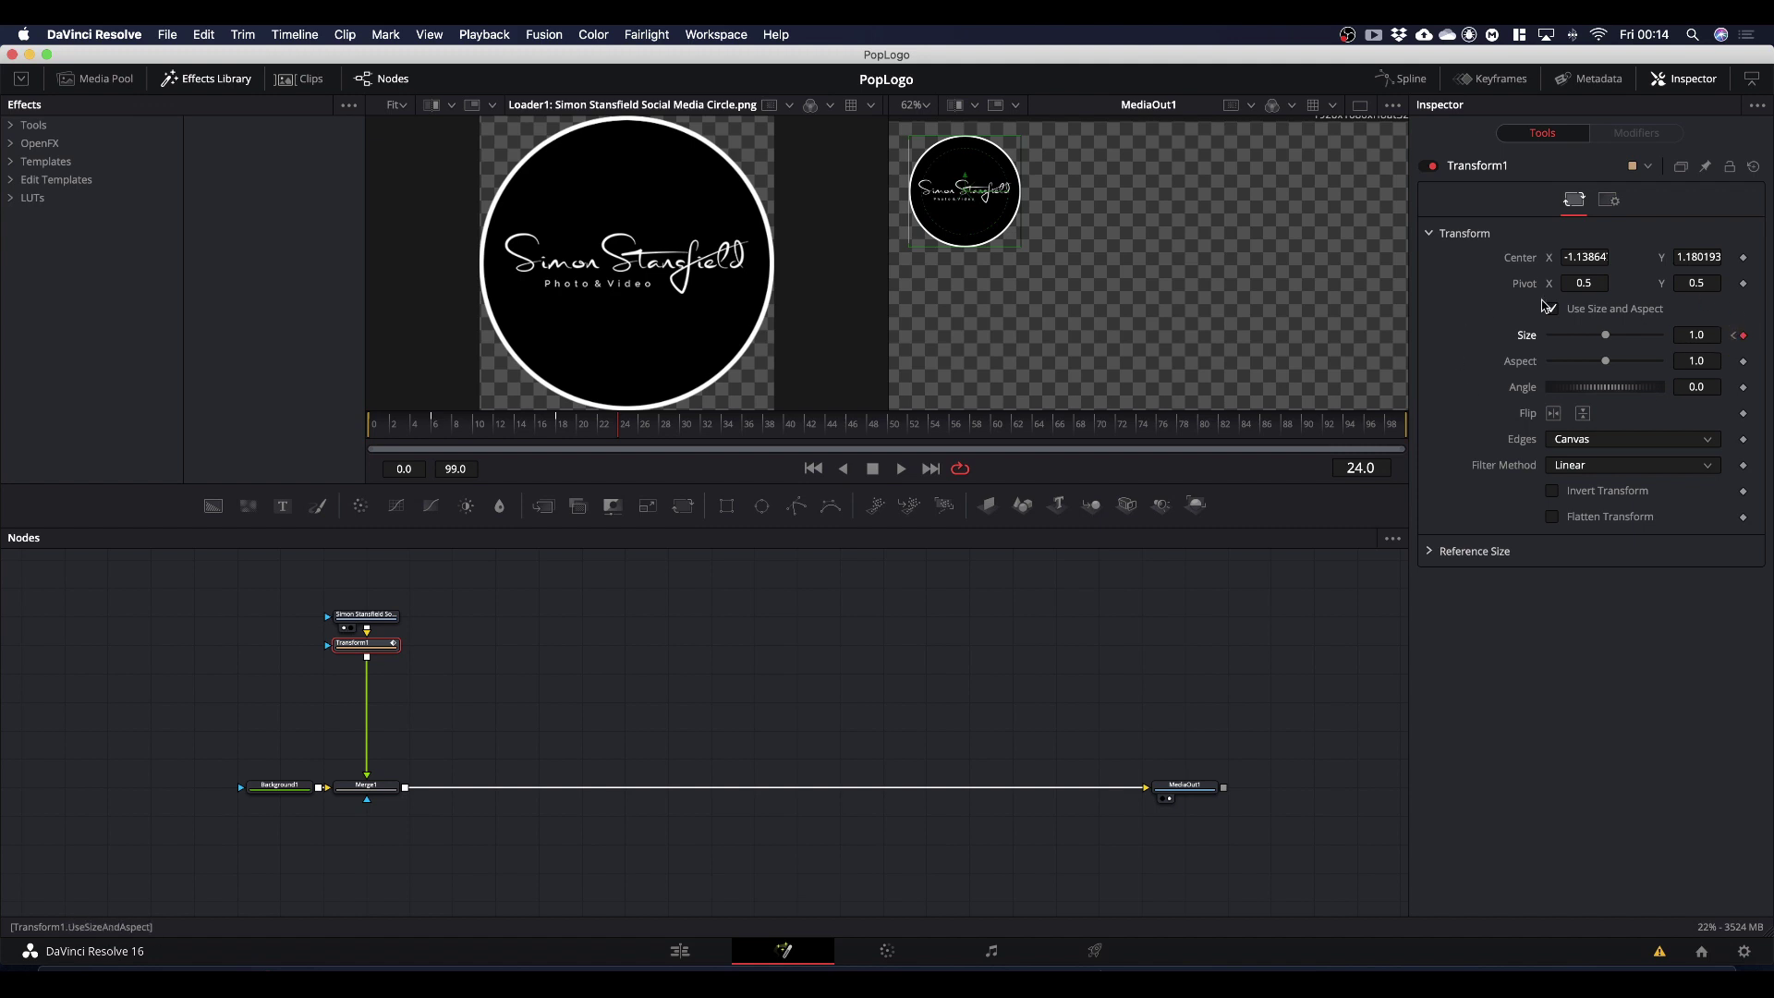
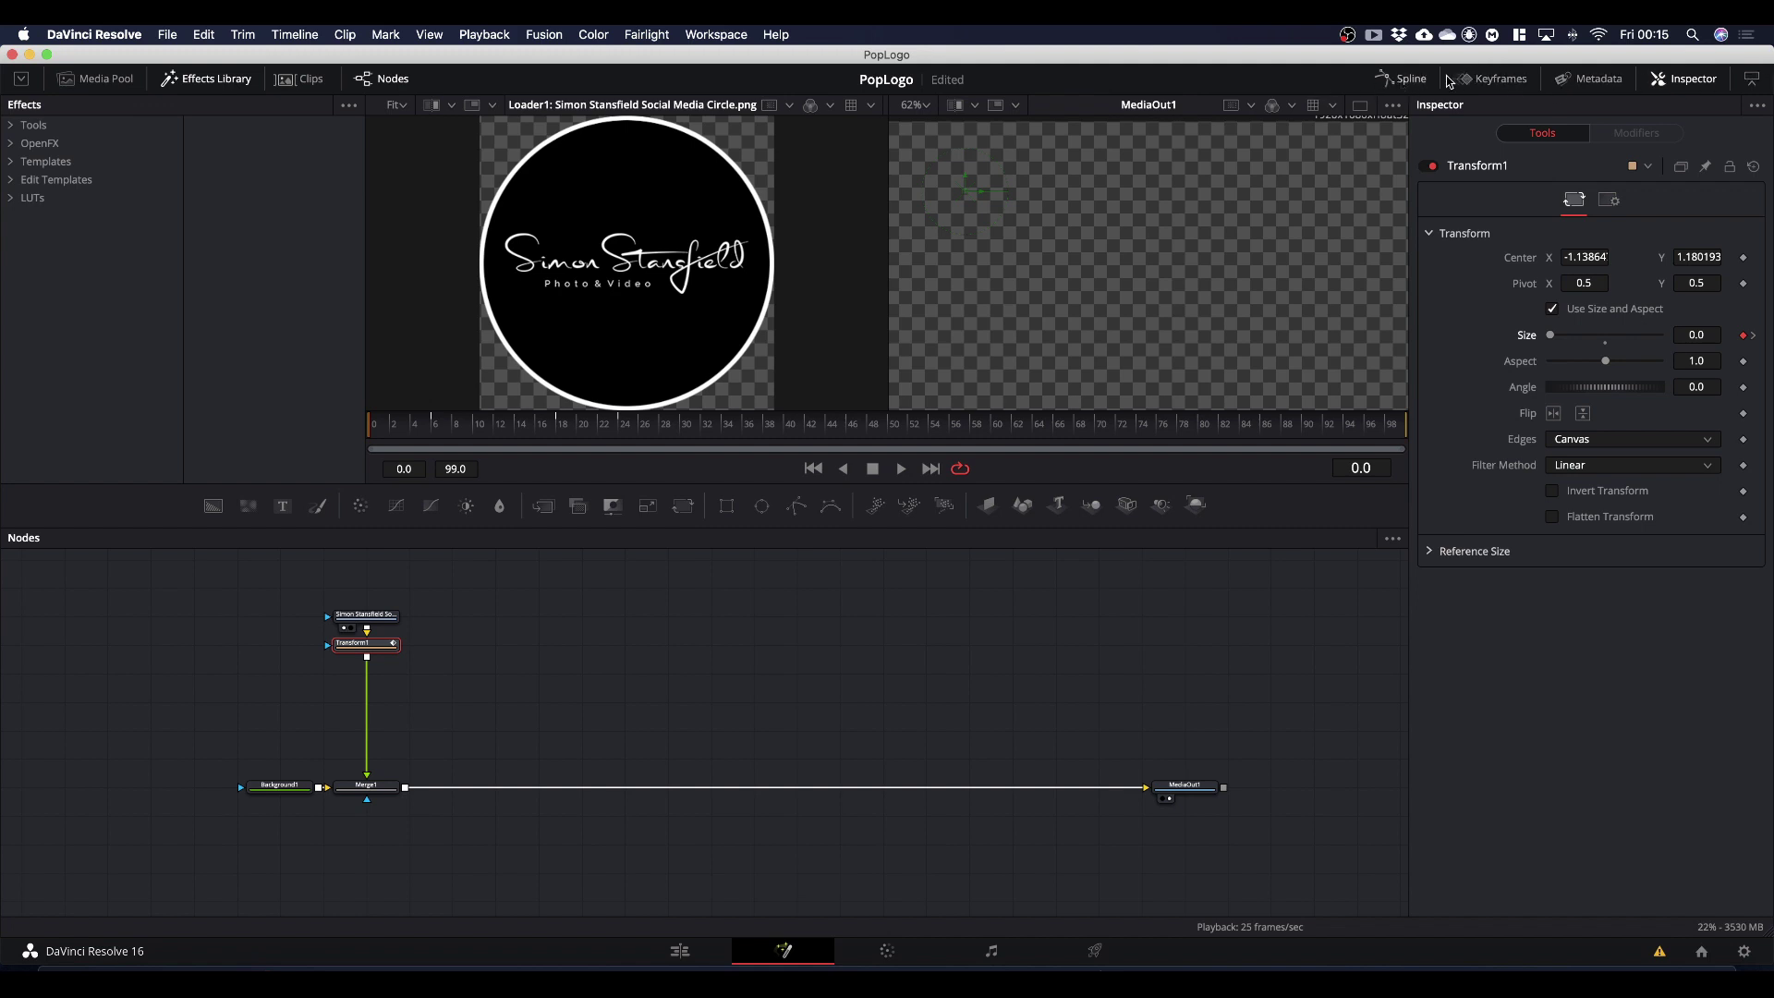
Step: Show Transform1's Size curve in a widened Spline editor, fitted to its keyframes
{"action": "left_click", "coordinate": [1404, 80]}
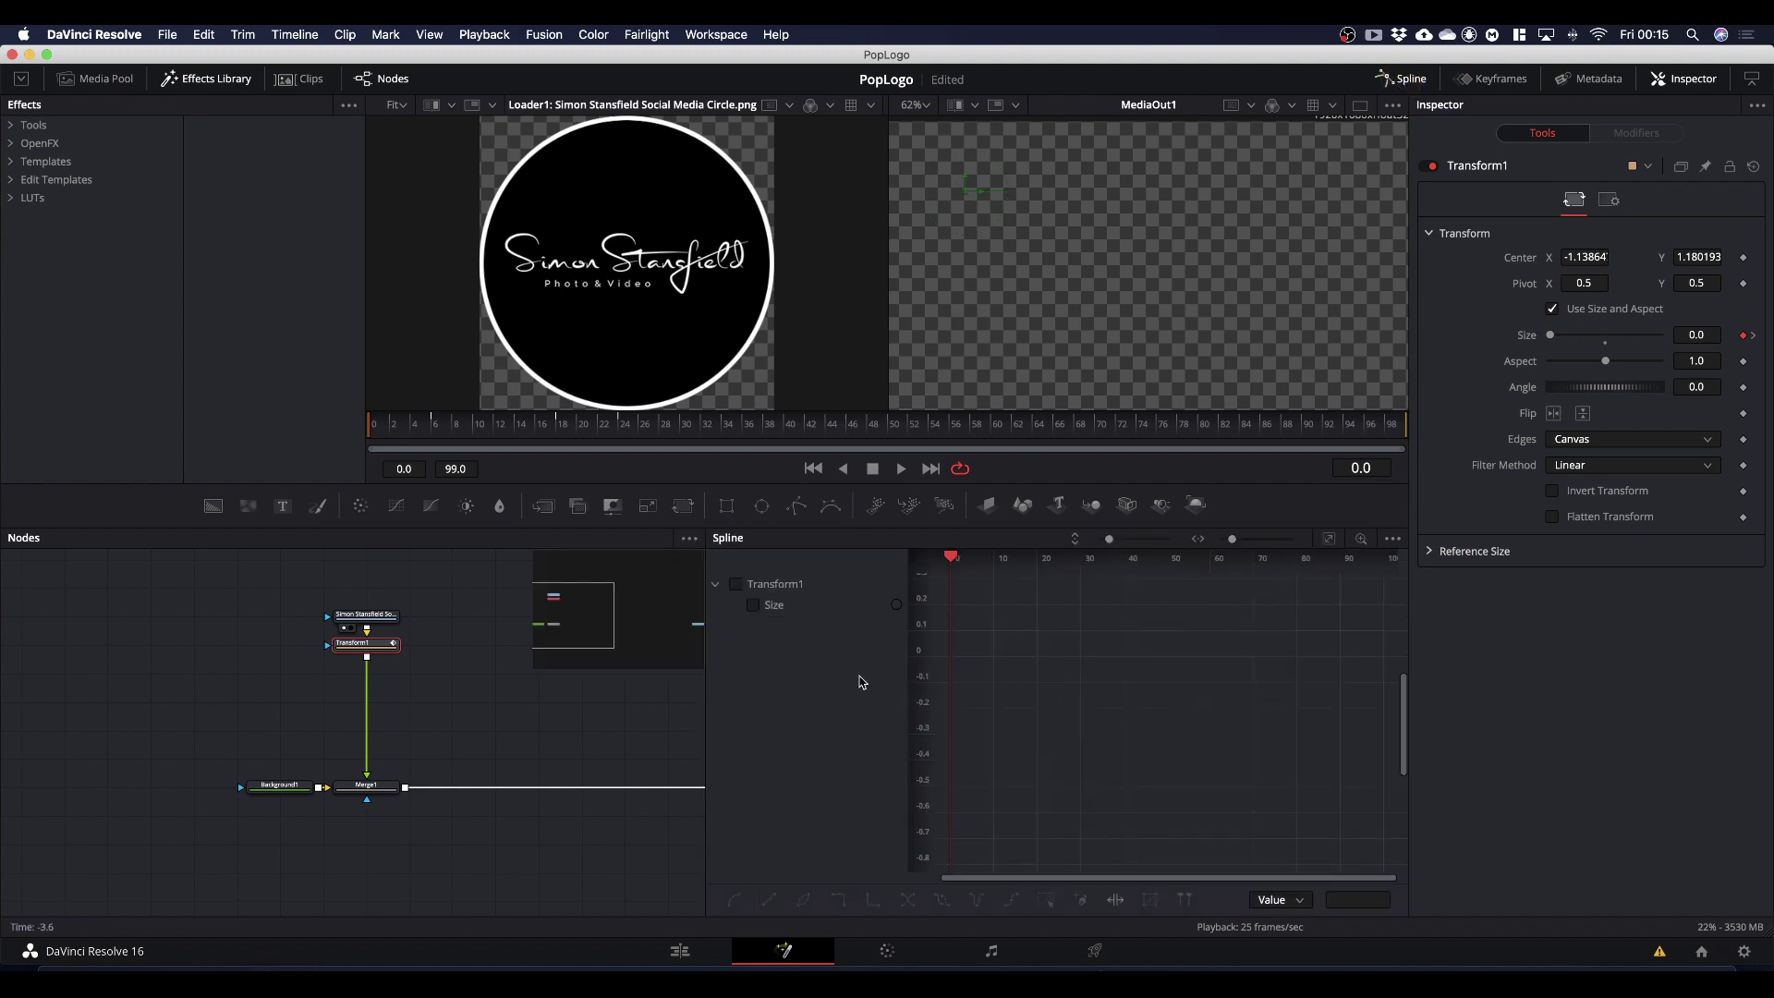
{"action": "left_click_drag", "start_coordinate": [707, 714], "coordinate": [392, 720]}
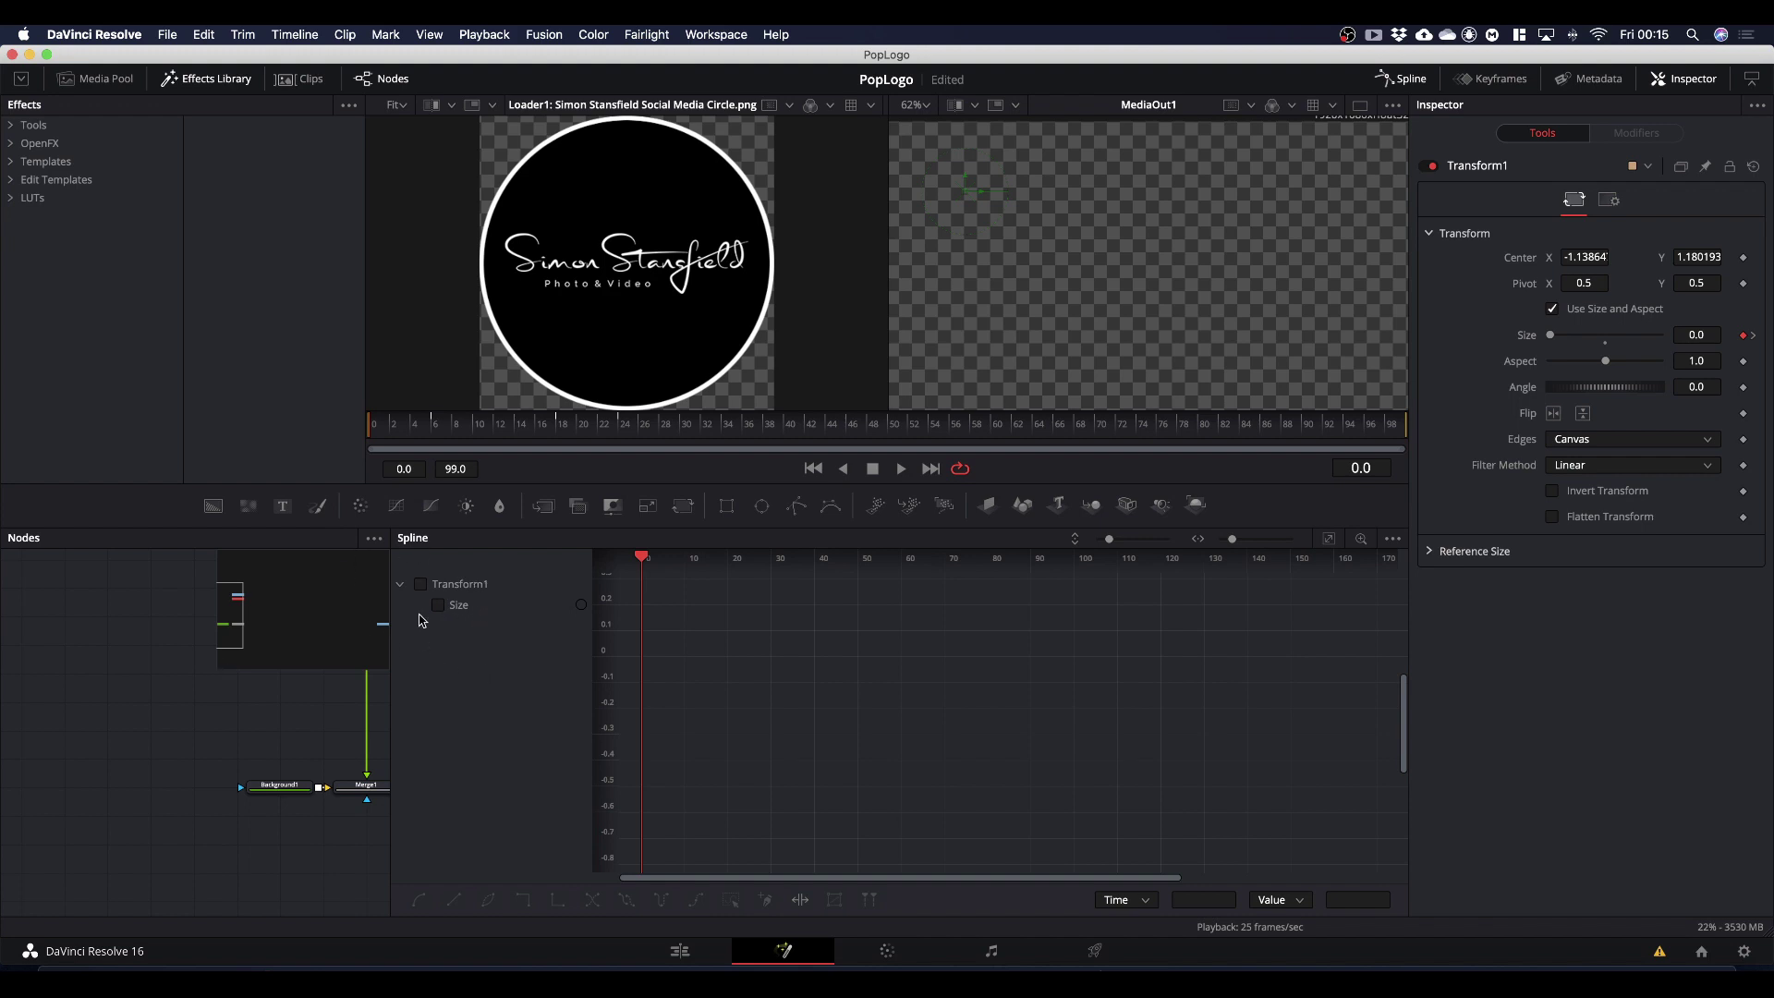
{"action": "left_click", "coordinate": [422, 585]}
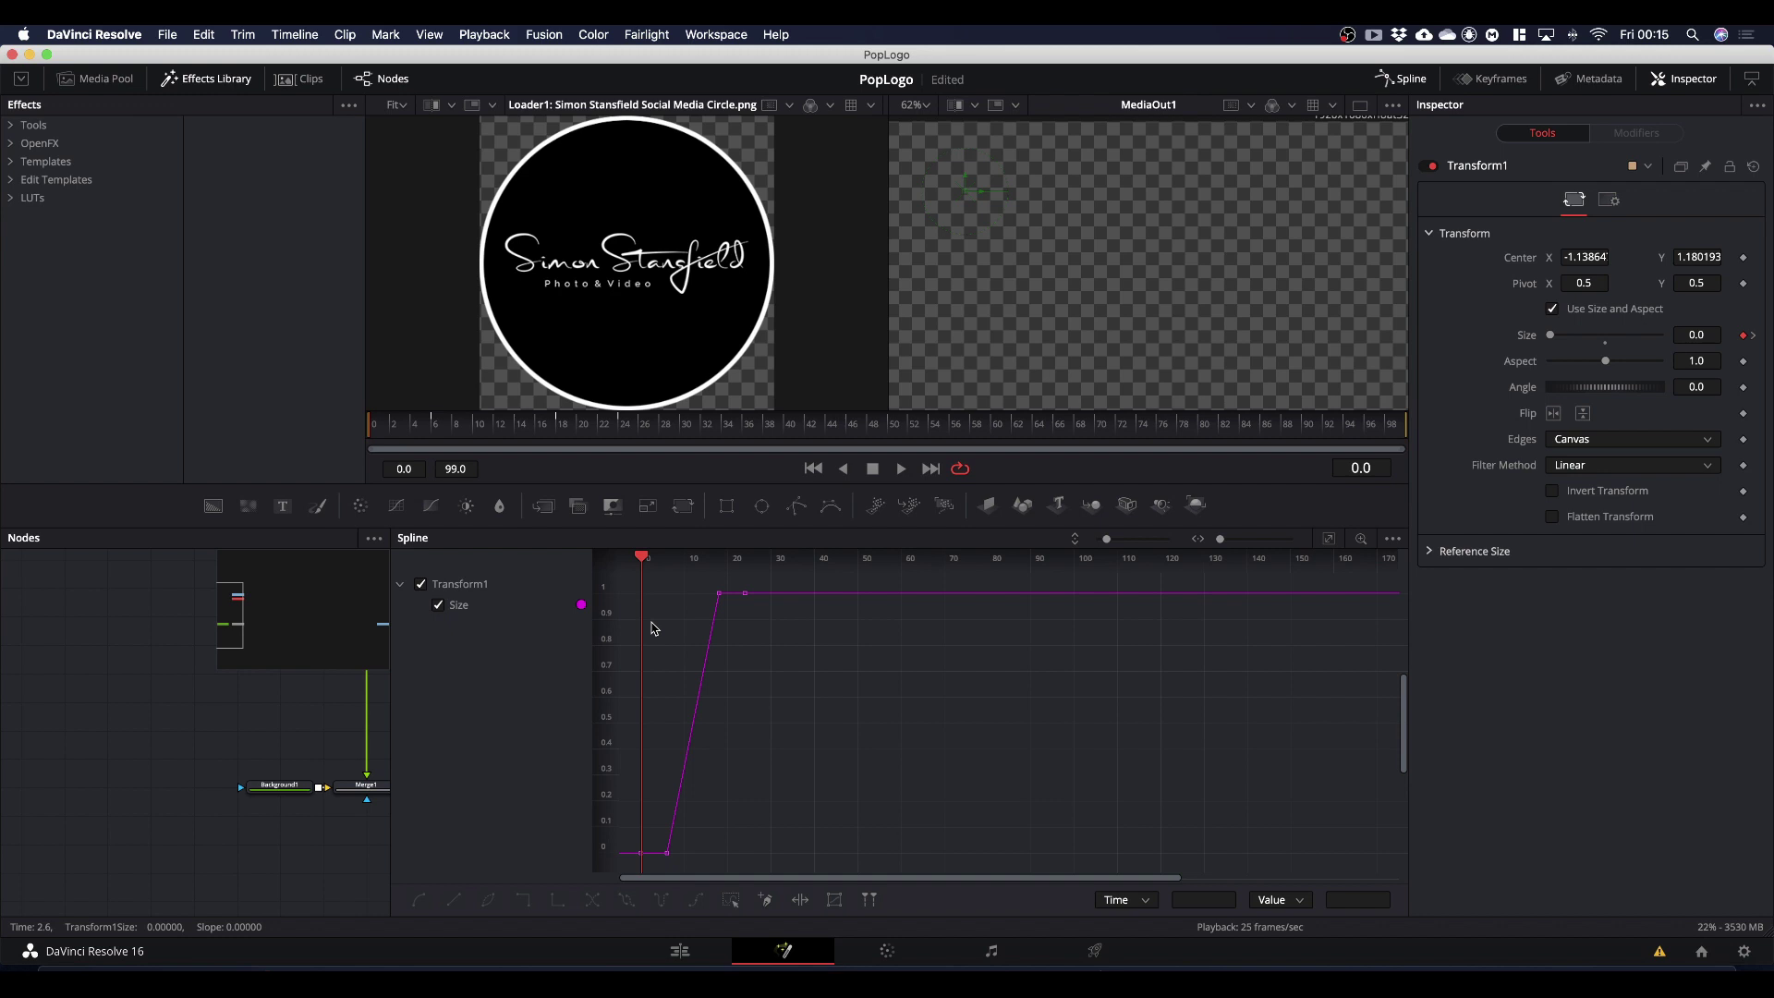
{"action": "left_click_drag", "start_coordinate": [790, 434], "coordinate": [369, 480]}
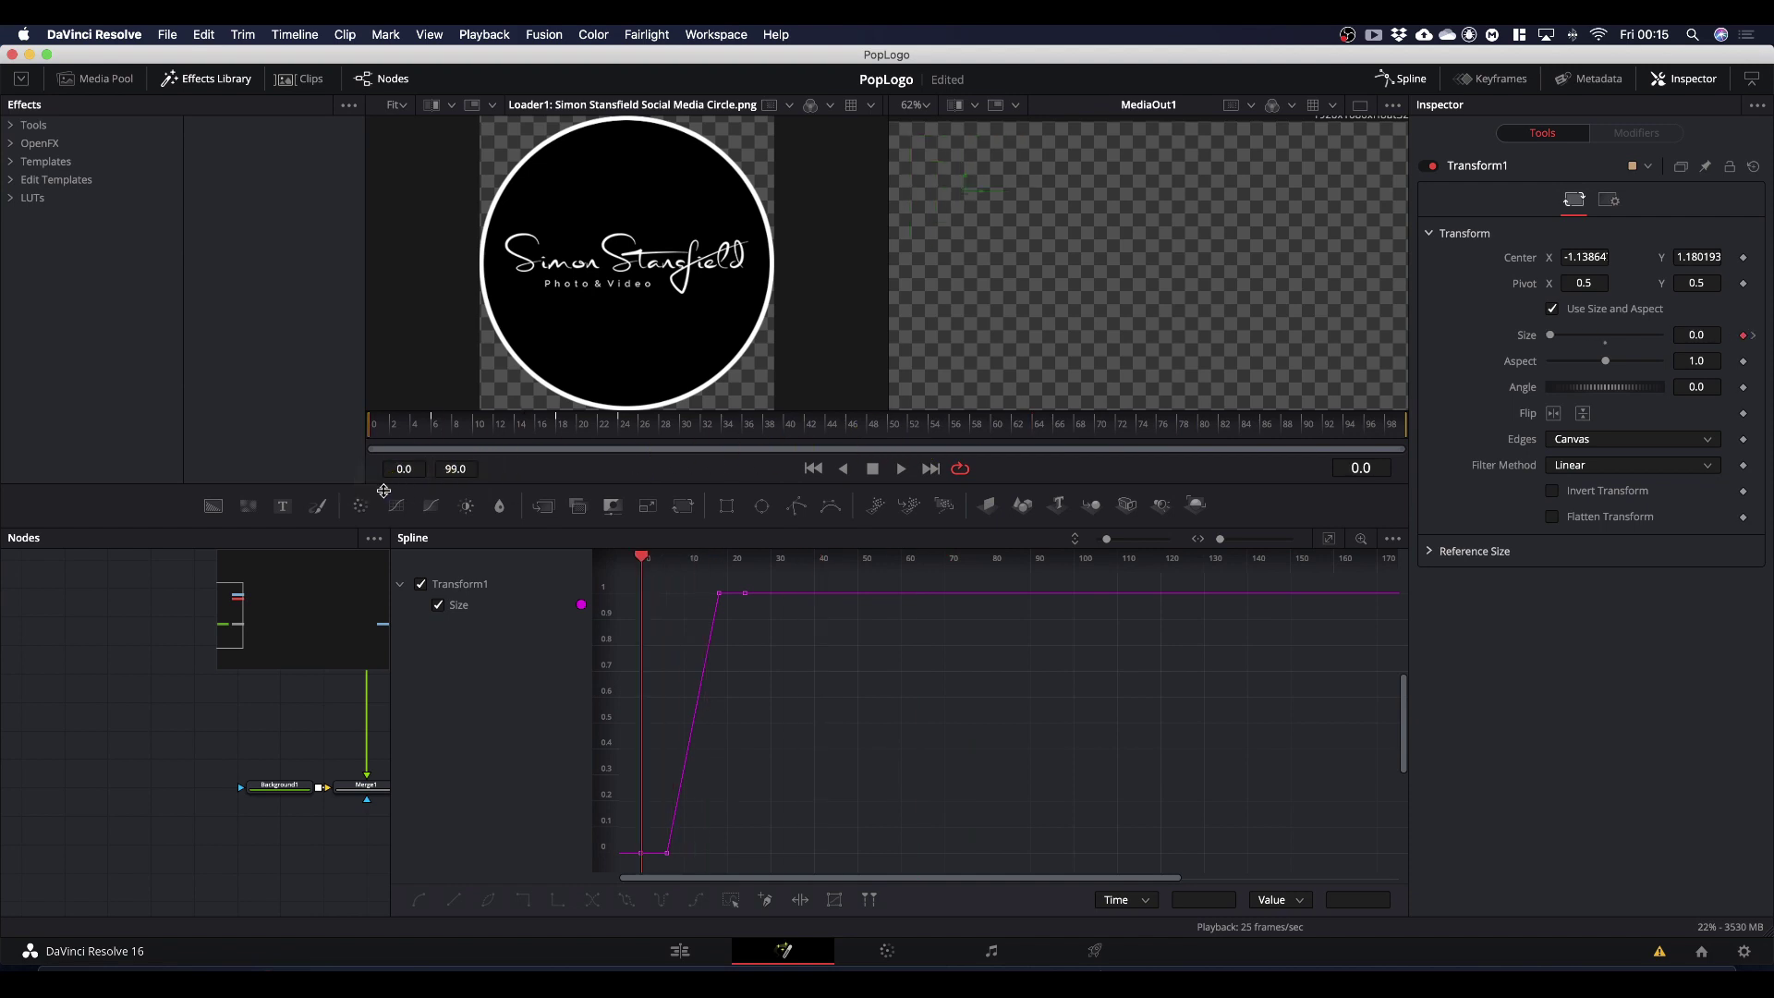
{"action": "left_click", "coordinate": [1329, 542]}
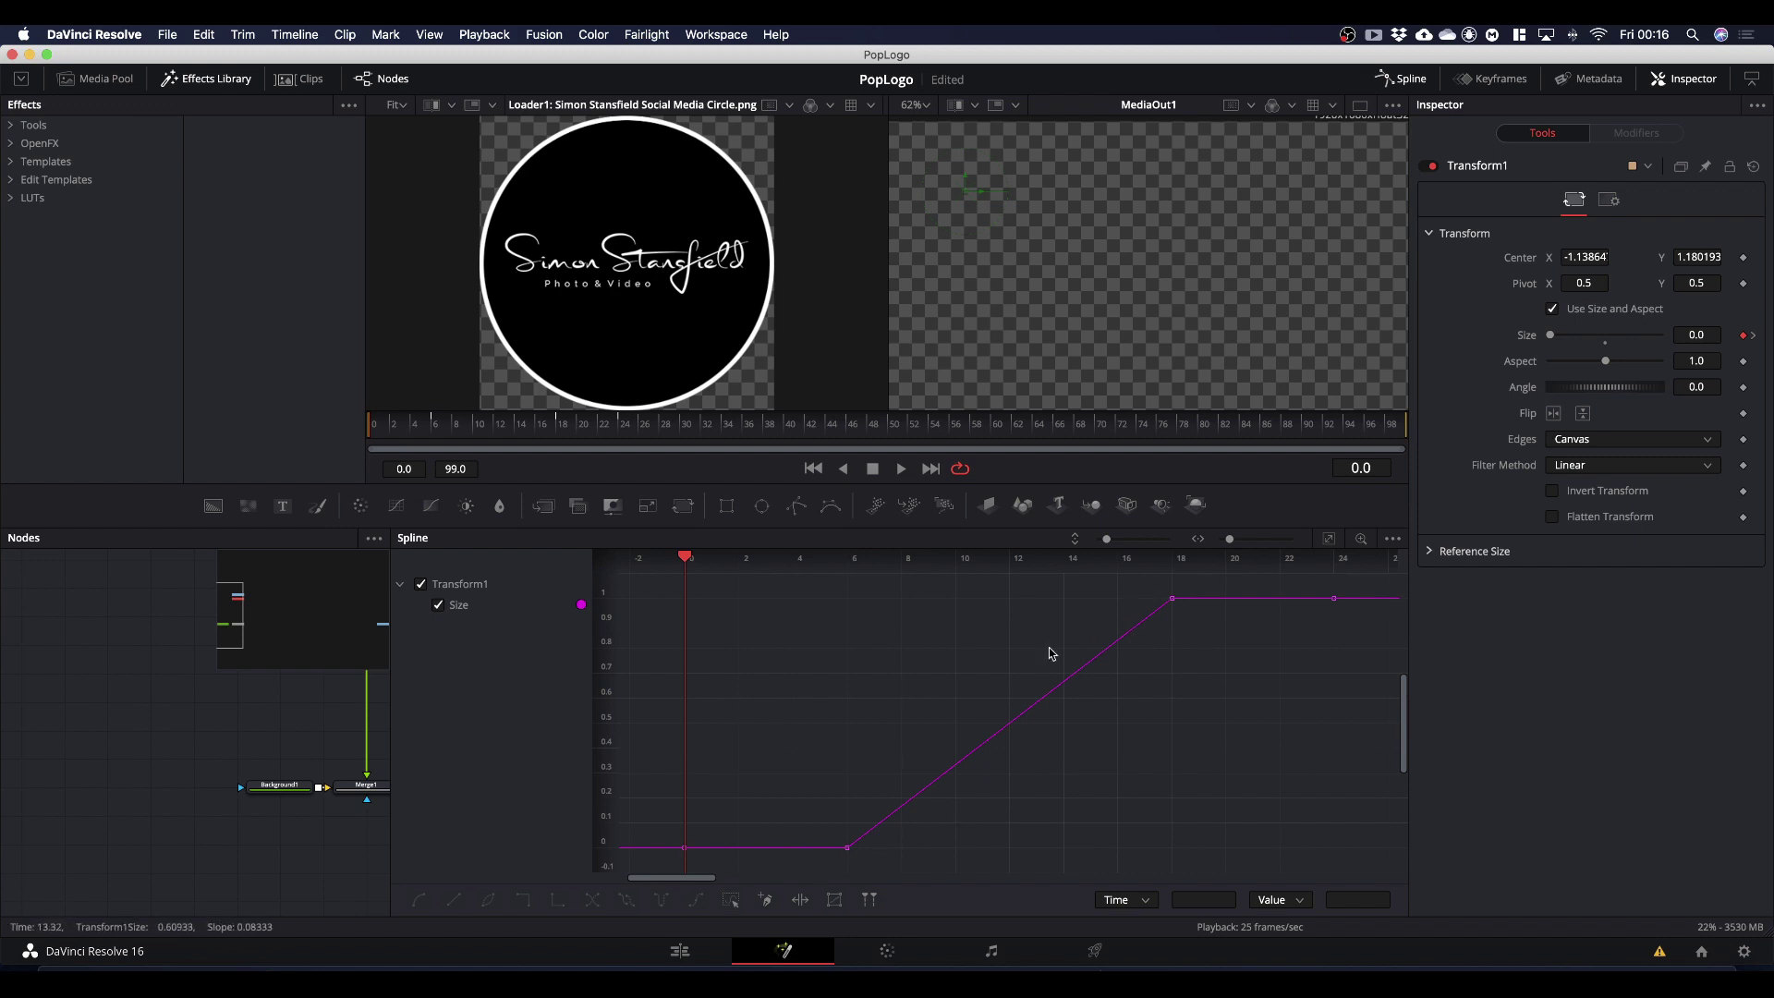
Step: Smooth the Size curve between the keyframes at frames 6 and 18
{"action": "left_click", "coordinate": [1173, 596]}
{"action": "left_click_drag", "start_coordinate": [1141, 631], "coordinate": [802, 872]}
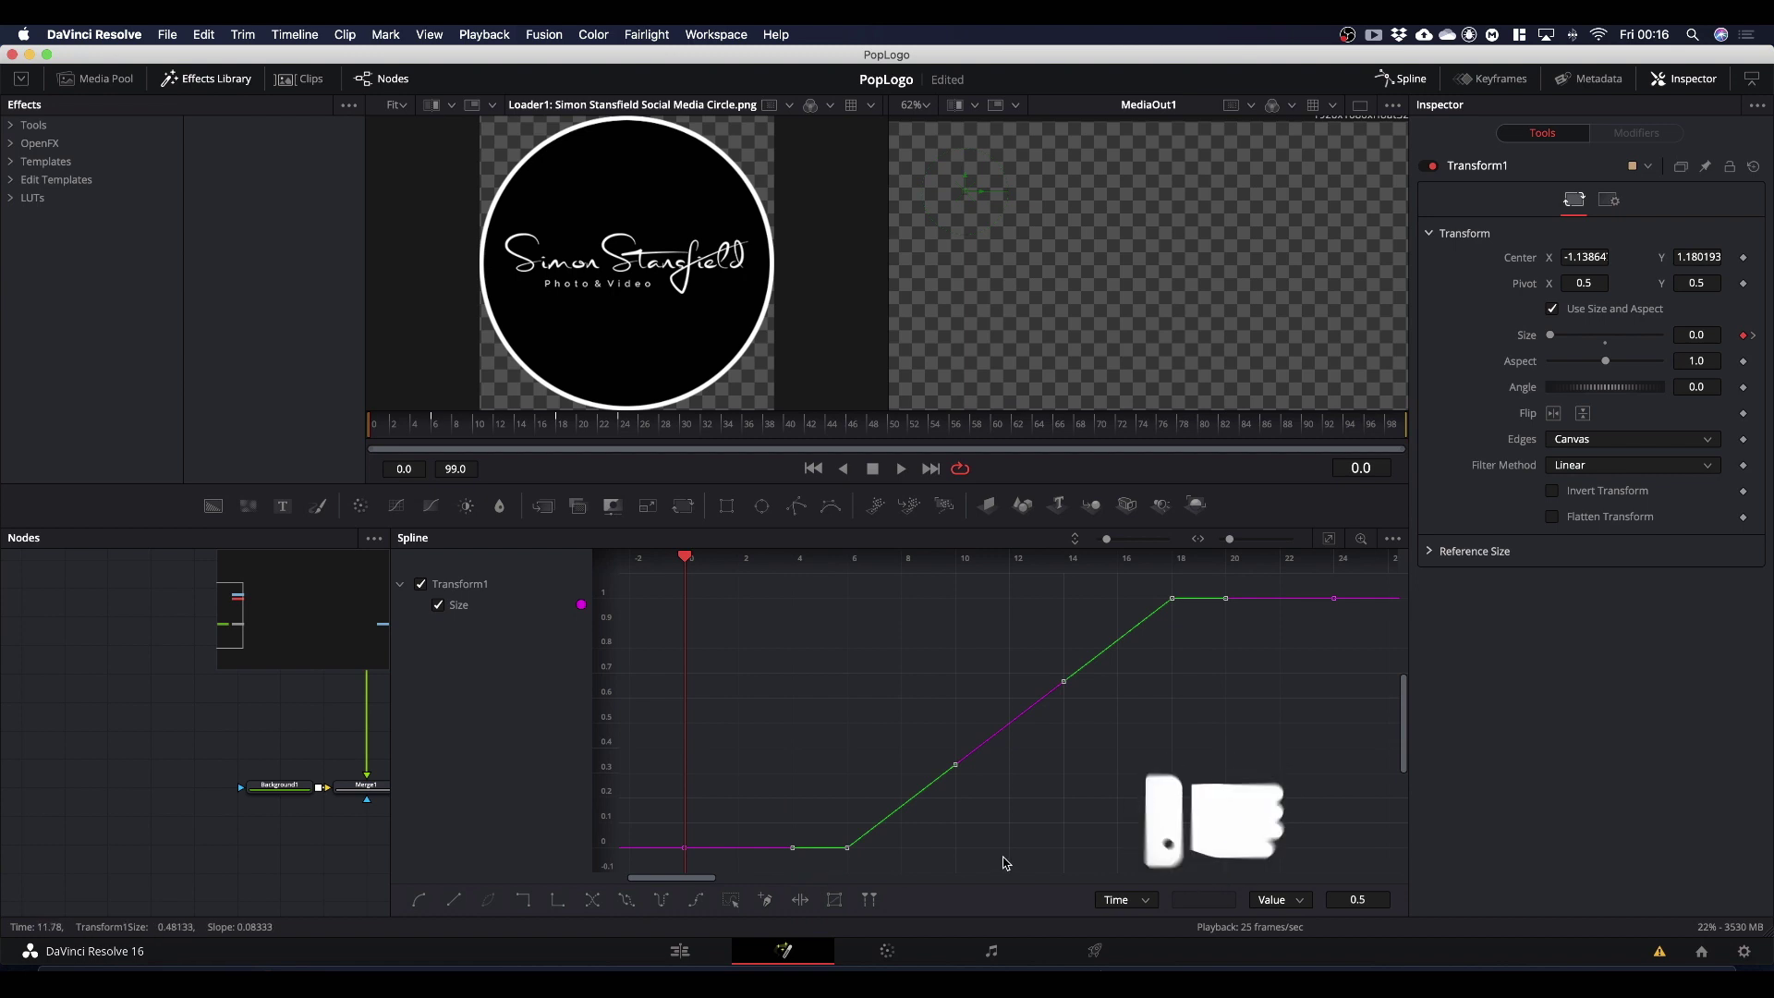
{"action": "key", "text": "shift+s"}
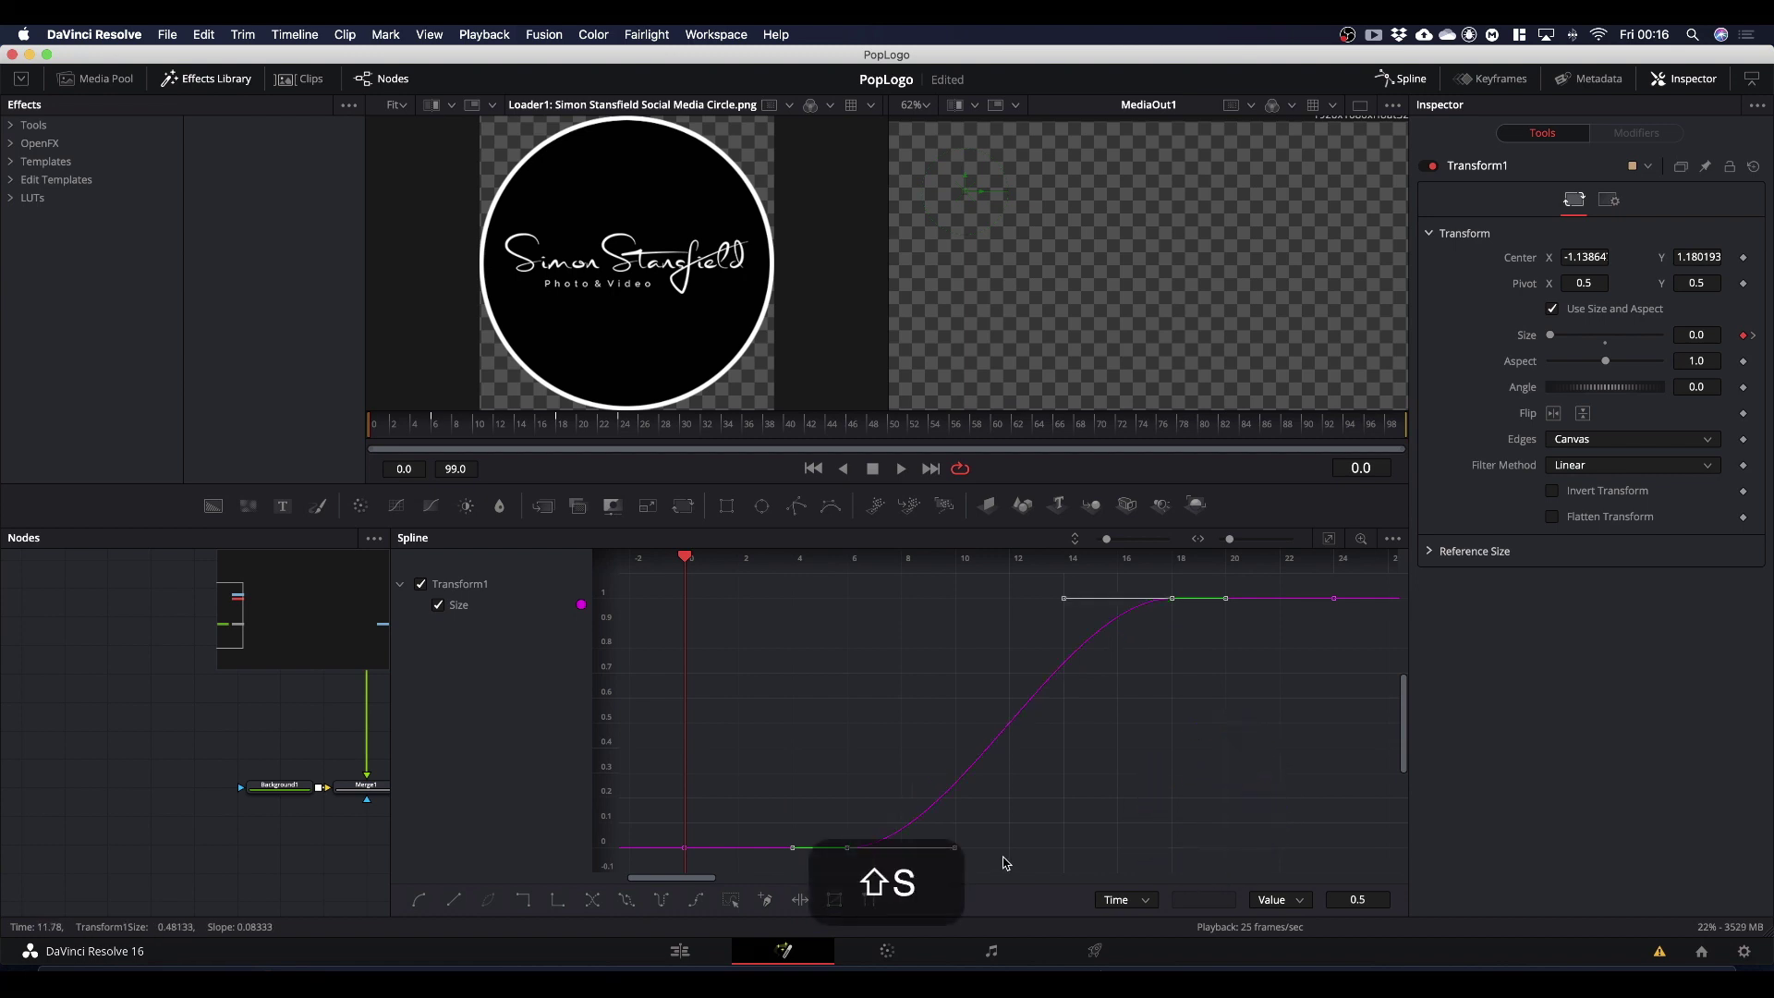
{"action": "left_click", "coordinate": [1070, 756]}
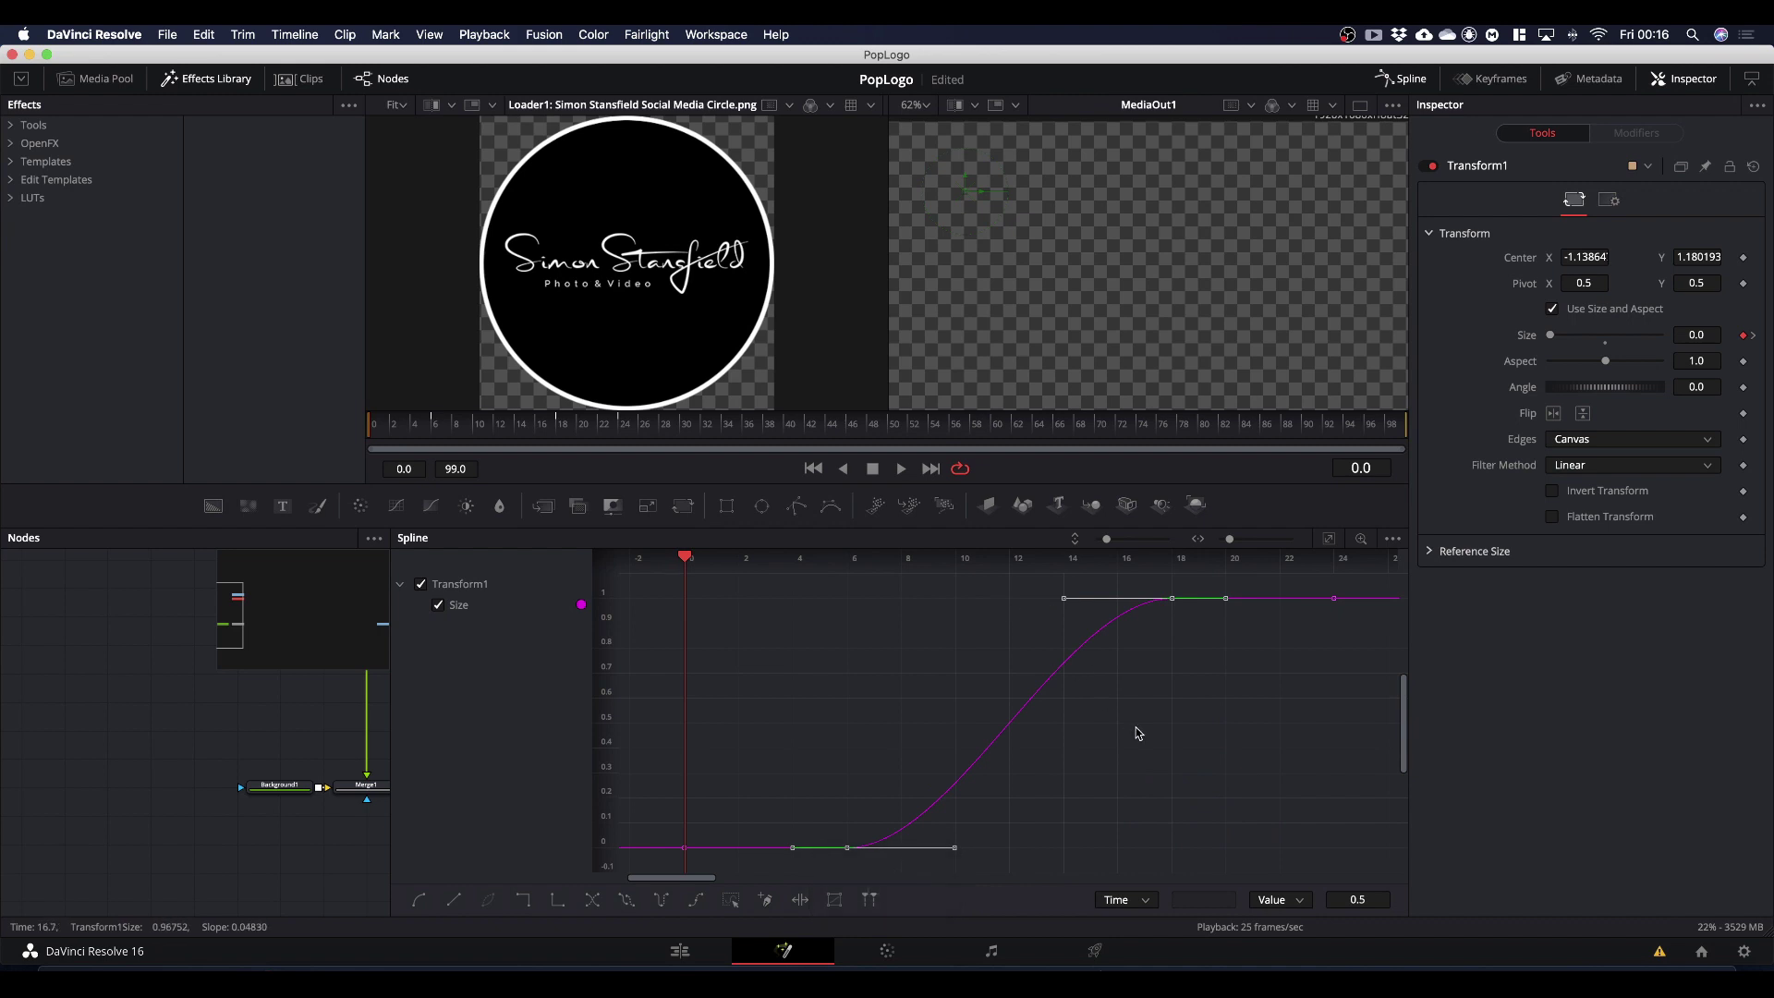
Step: Bend the frame 18 keyframe's handles so Size overshoots to about 1.1 and dips to about 0.8 before settling, and play the bounce
{"action": "scroll", "coordinate": [1162, 708], "scroll_direction": "down", "scroll_amount": 3, "text": "super"}
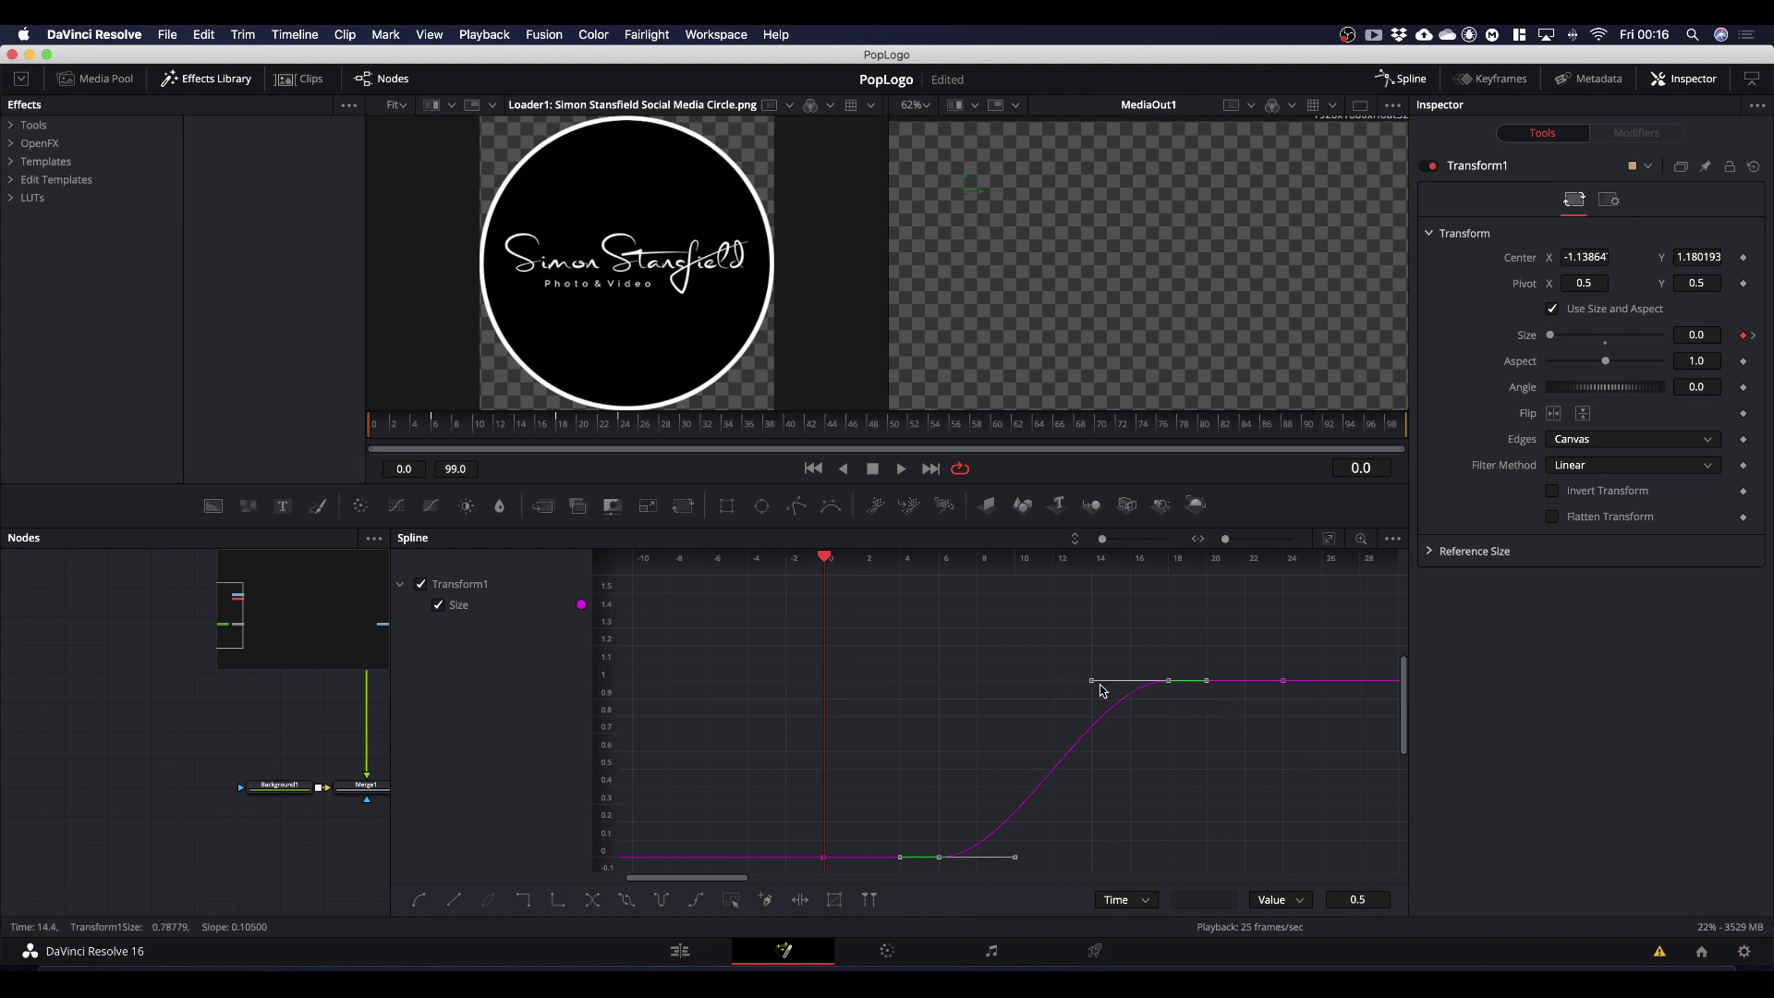
{"action": "left_click", "coordinate": [1204, 684]}
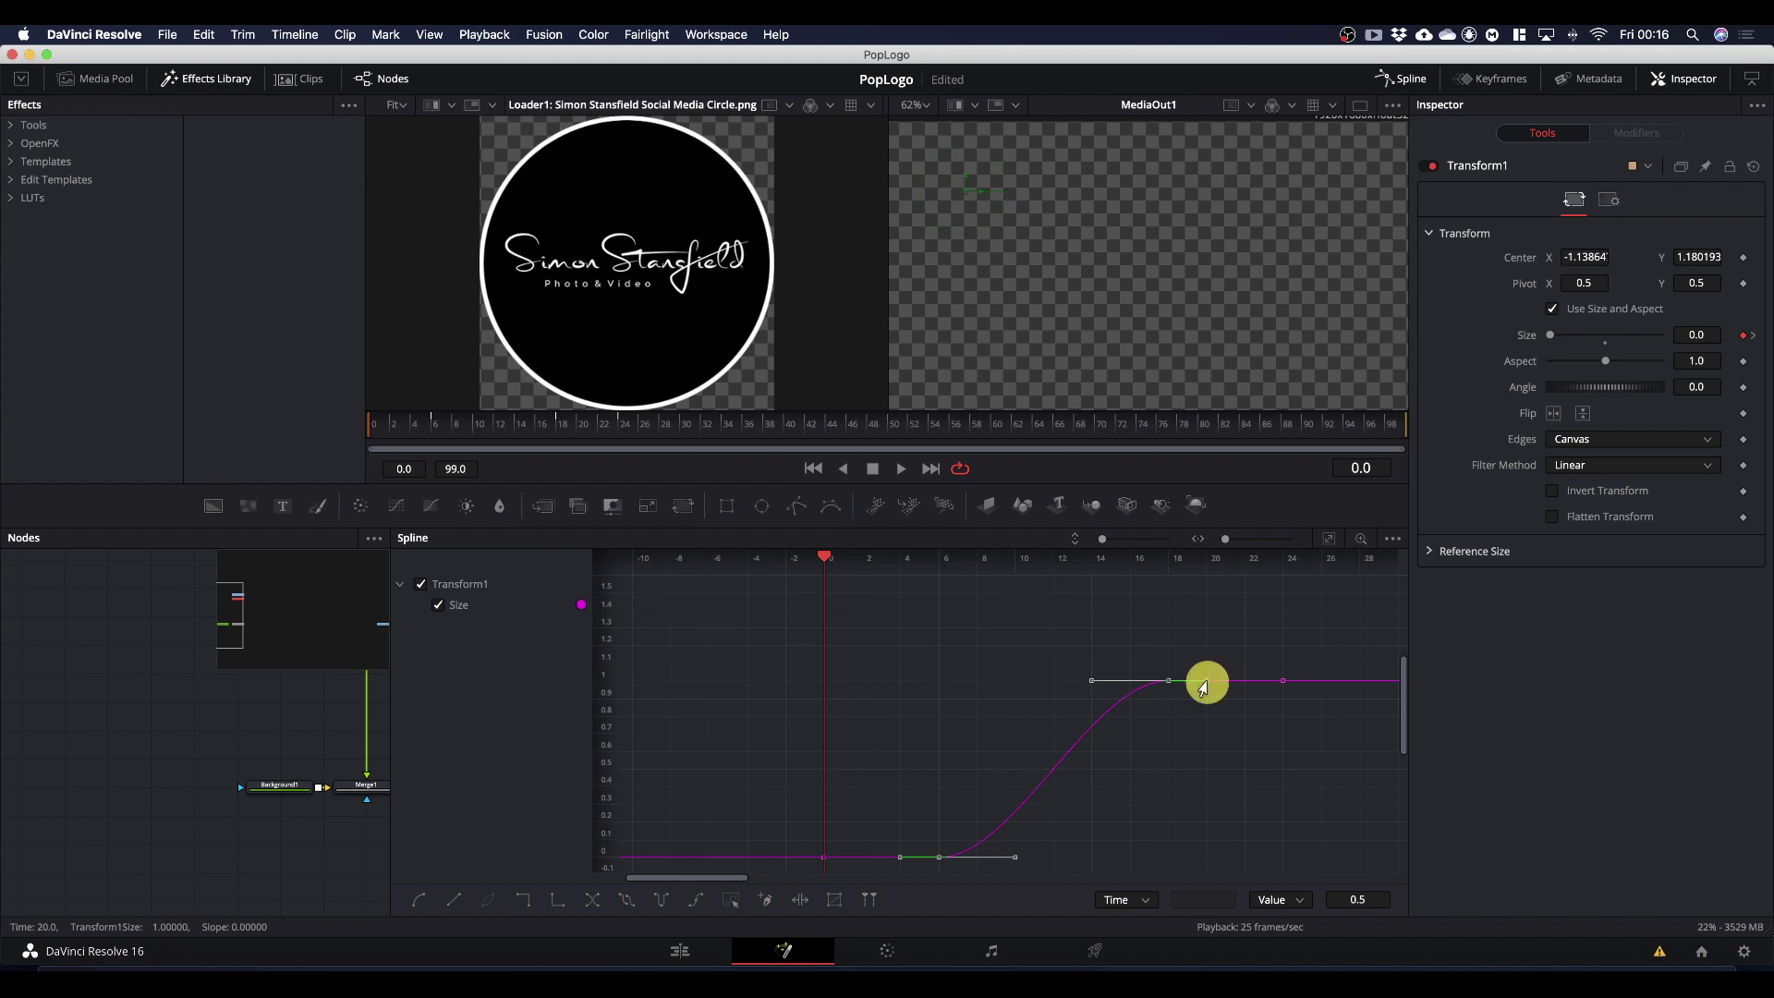
{"action": "left_click_drag", "start_coordinate": [1204, 686], "coordinate": [1232, 757]}
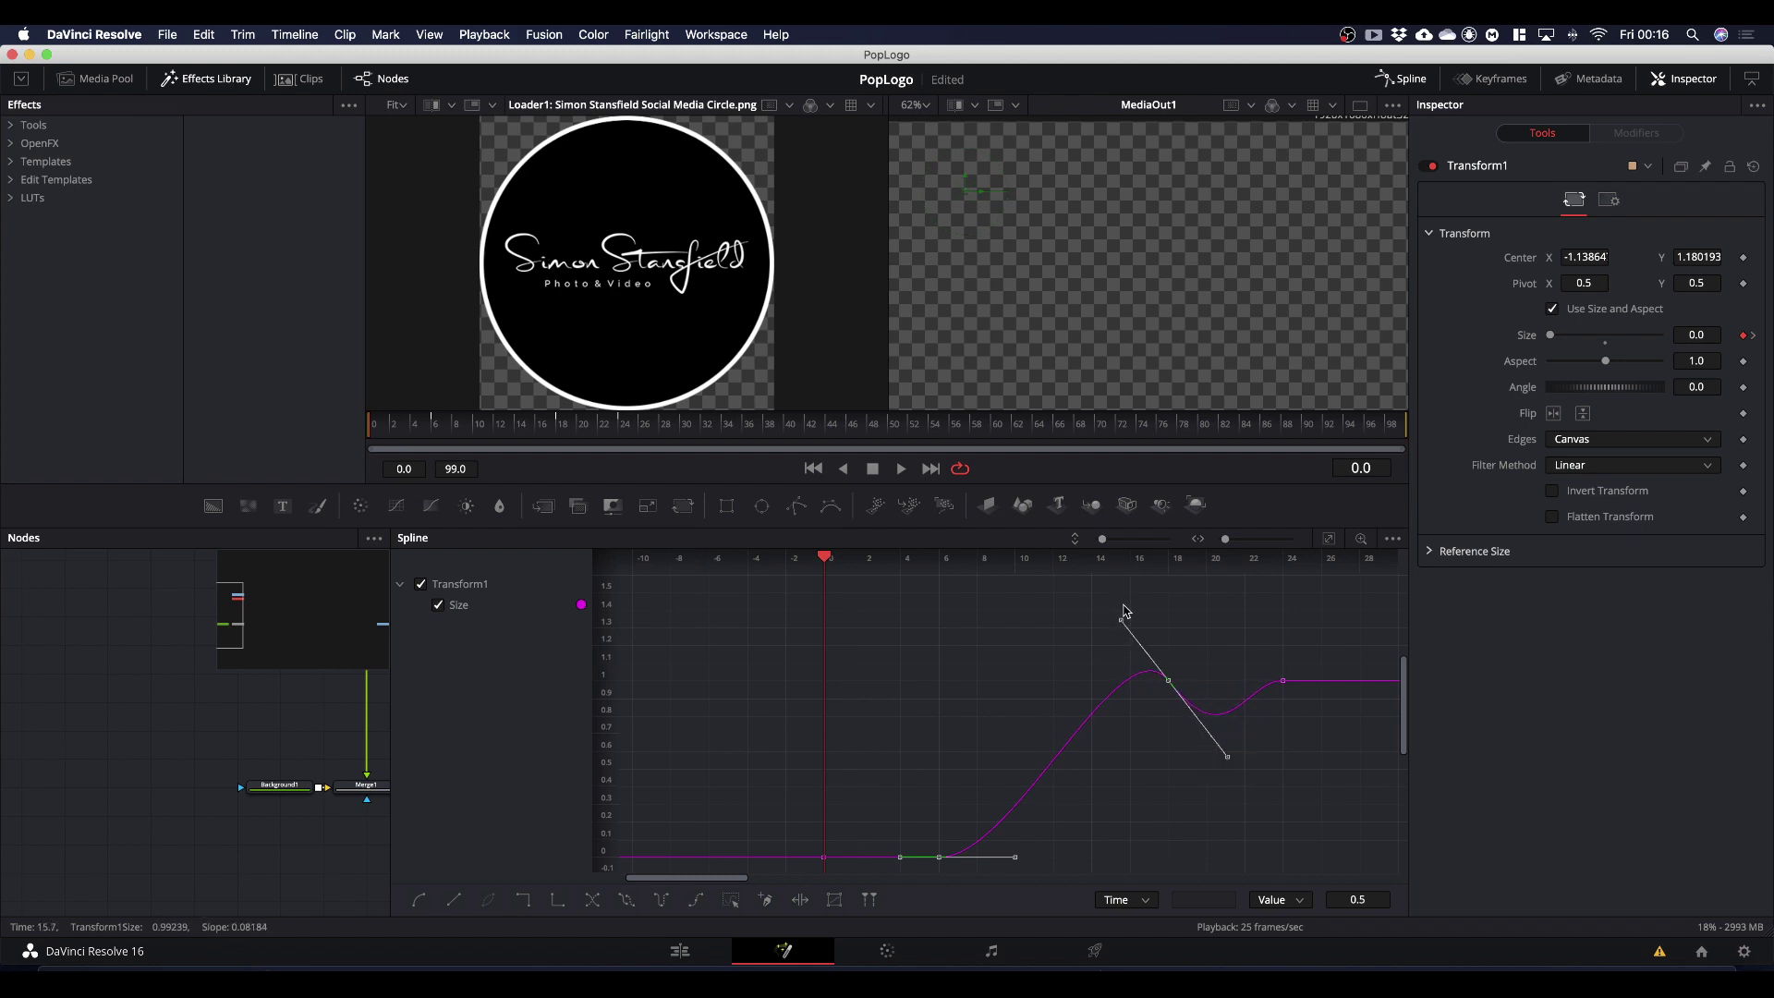
{"action": "left_click_drag", "start_coordinate": [1121, 620], "coordinate": [1097, 575]}
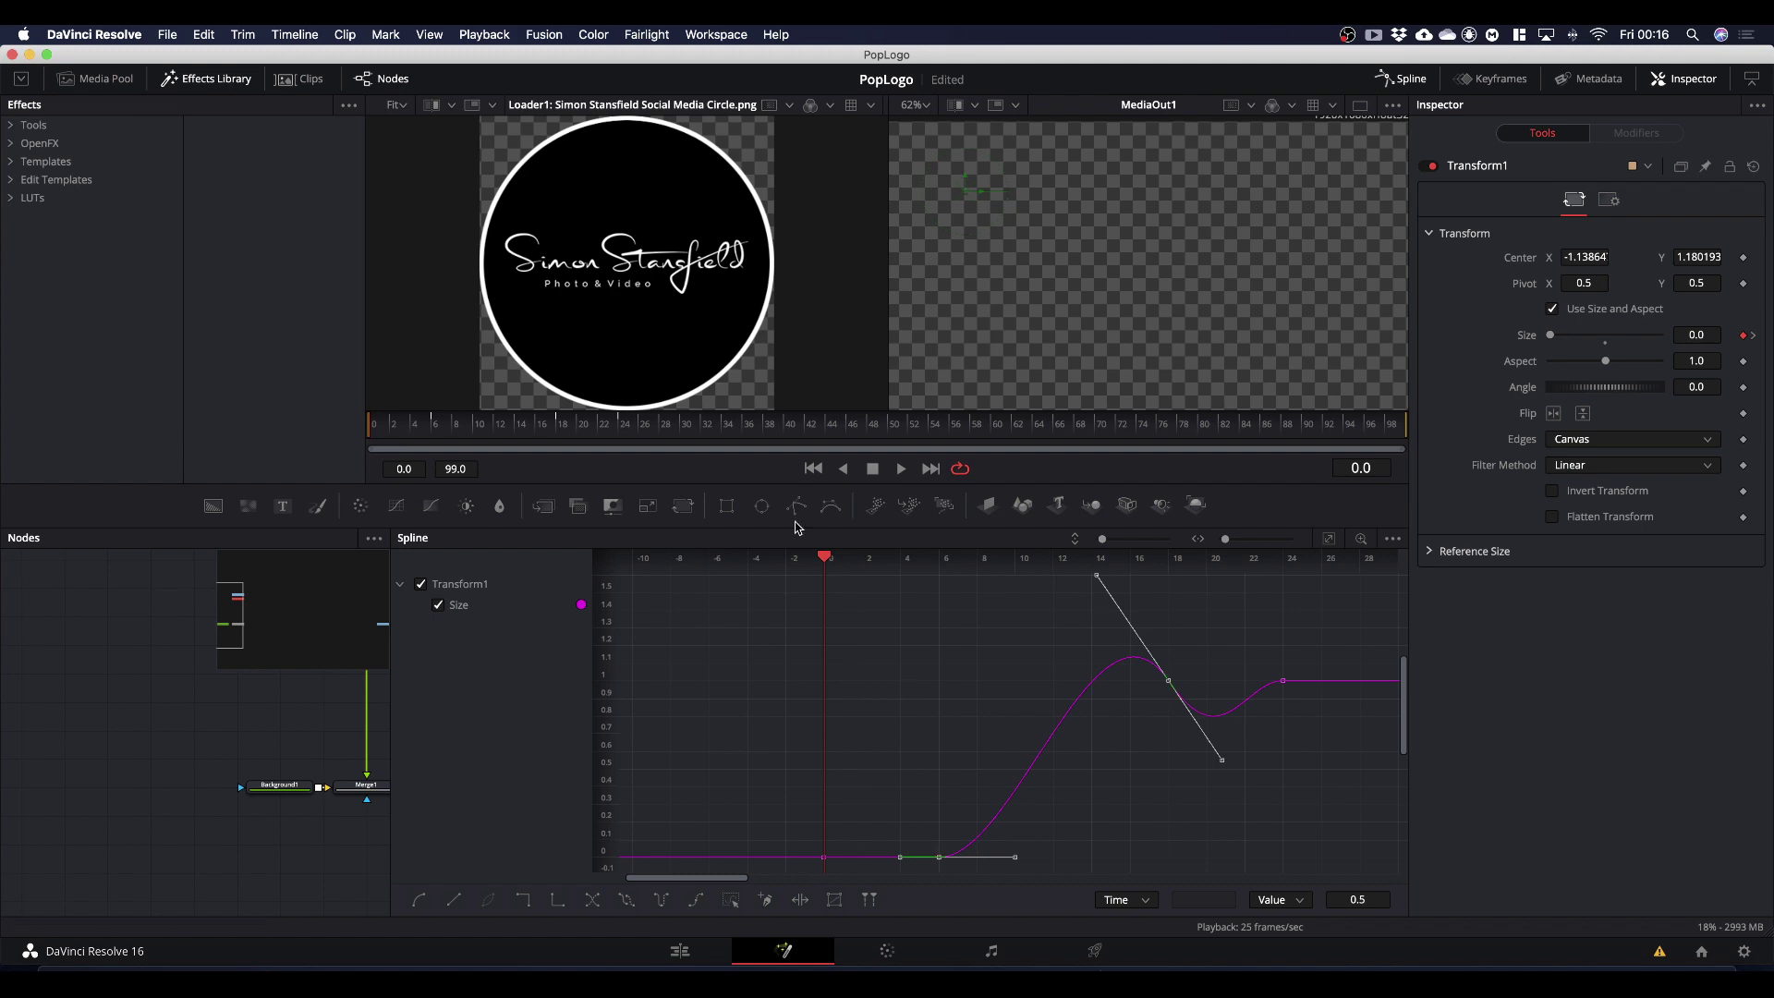
{"action": "key", "text": "space"}
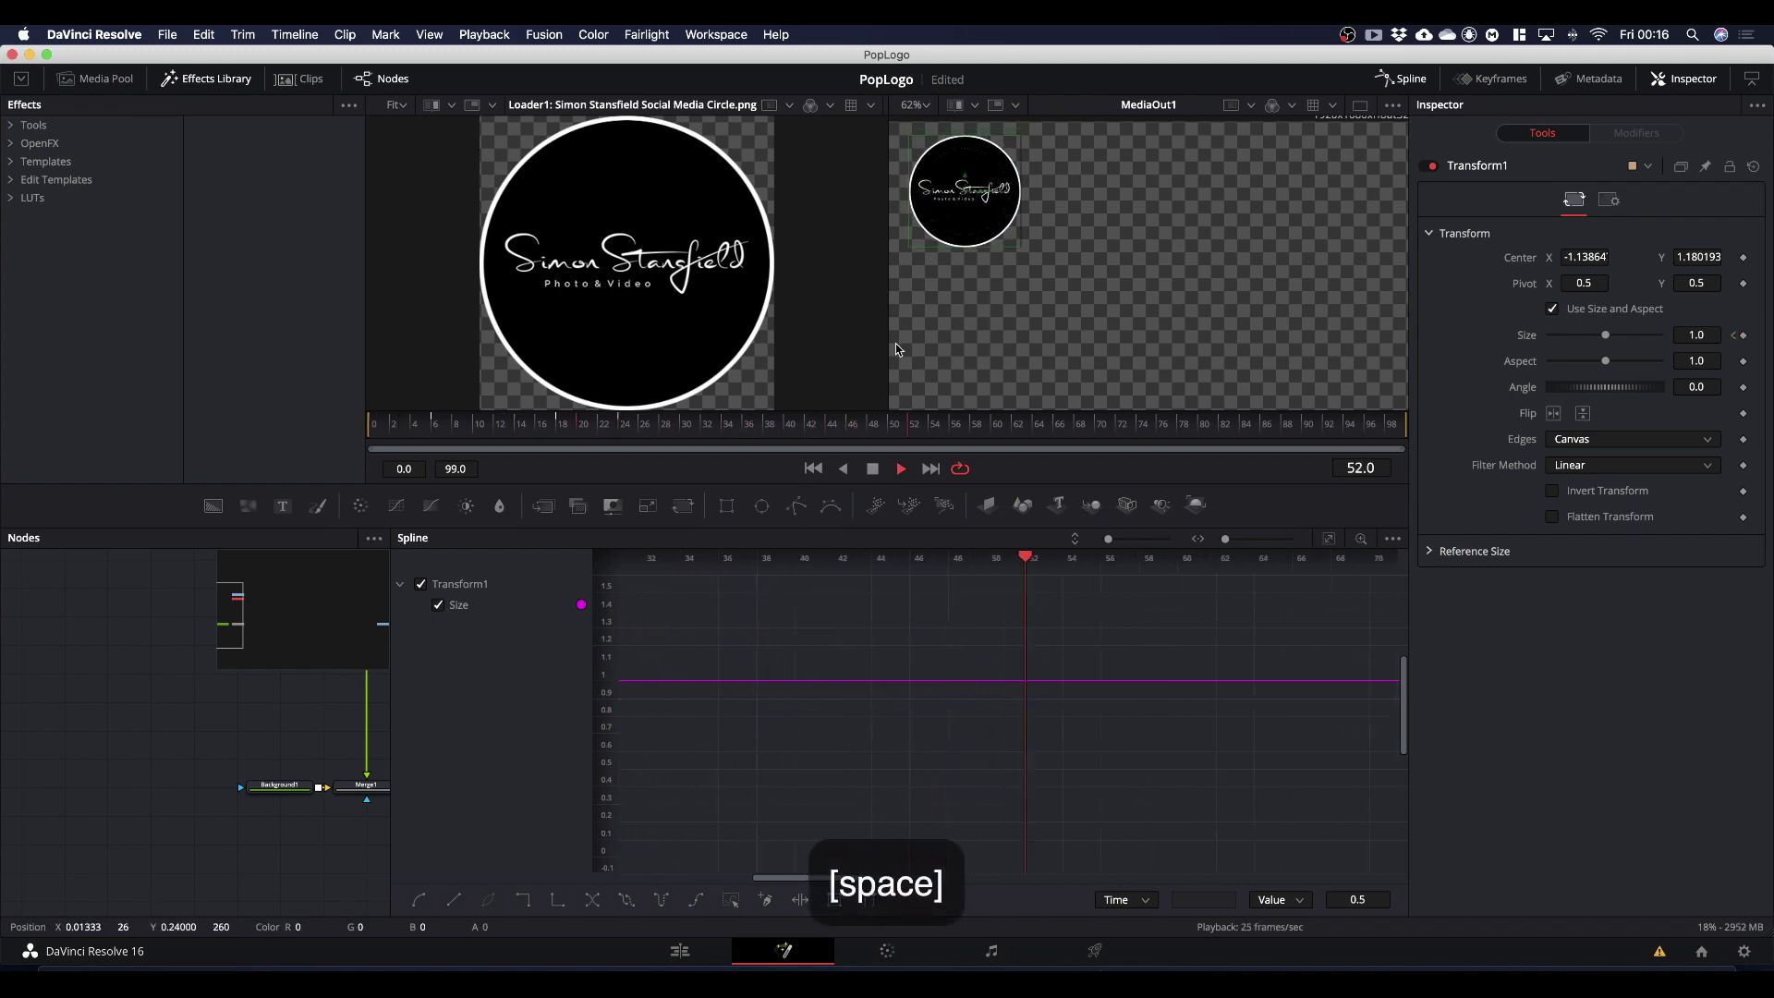
{"action": "key", "text": "space"}
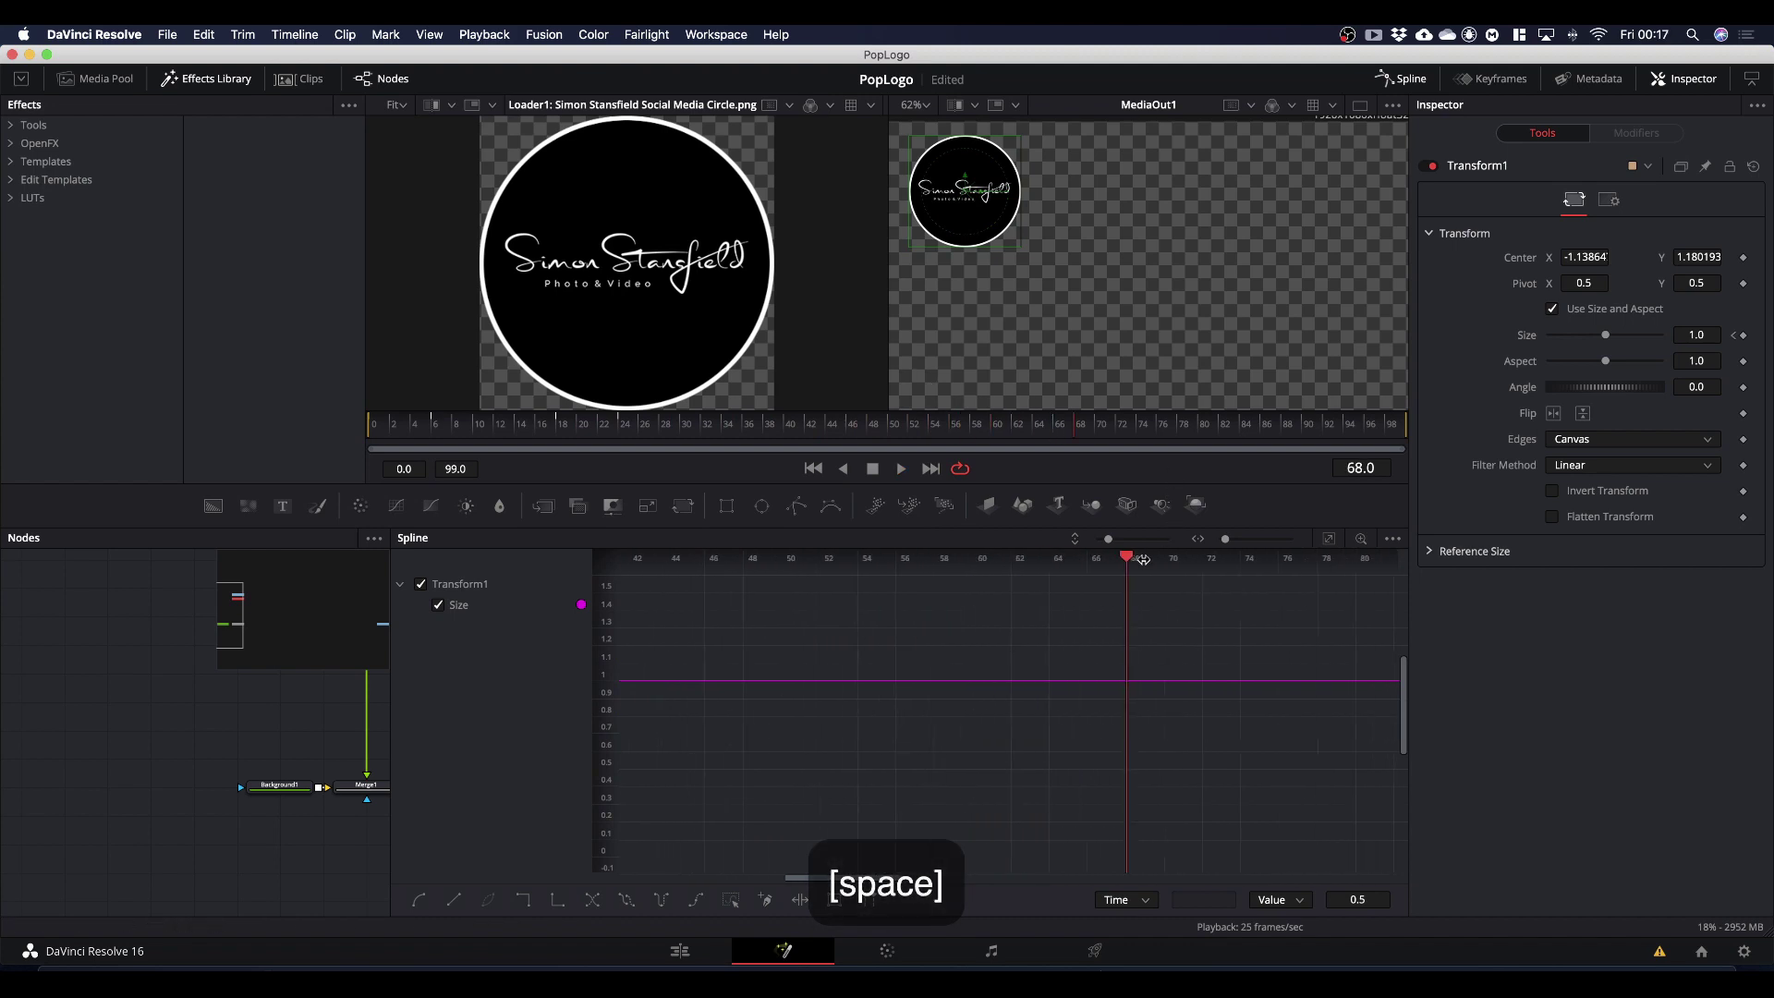
Step: Keyframe Transform1's Size at 1.0 on frame 76 and at 0.0 on frame 92 so the logo shrinks away
{"action": "left_click_drag", "start_coordinate": [1131, 558], "coordinate": [583, 589]}
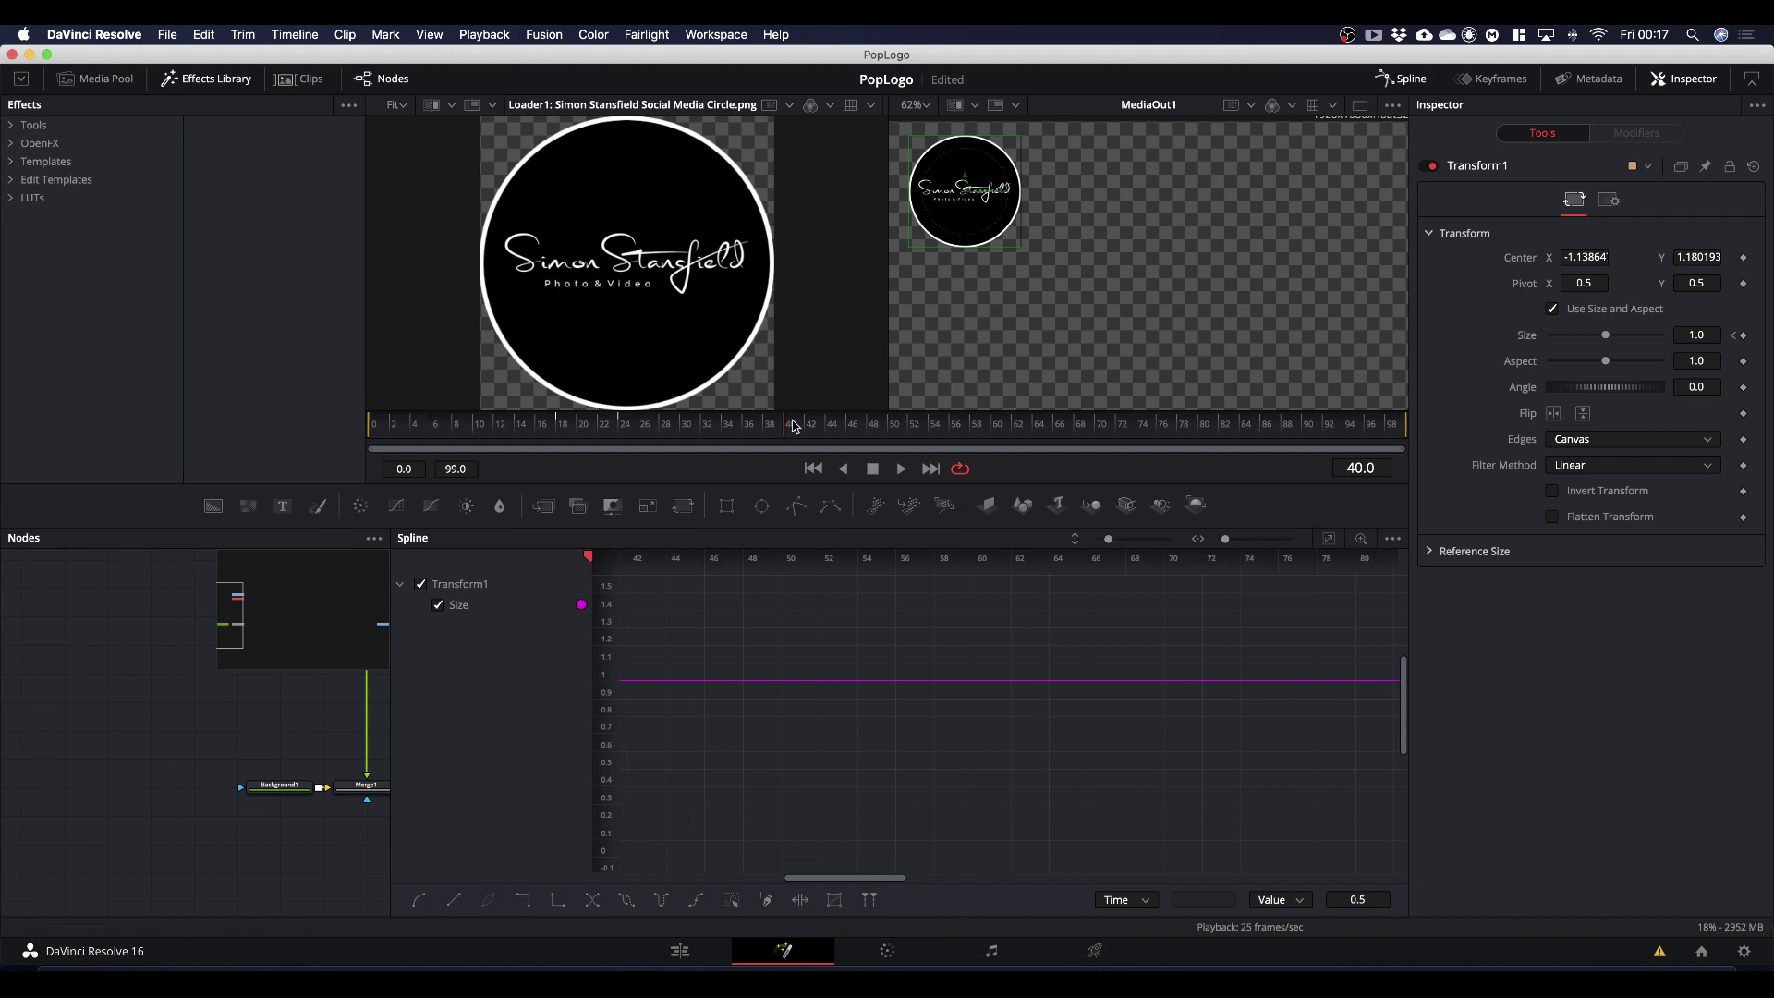
{"action": "left_click_drag", "start_coordinate": [786, 430], "coordinate": [1434, 478]}
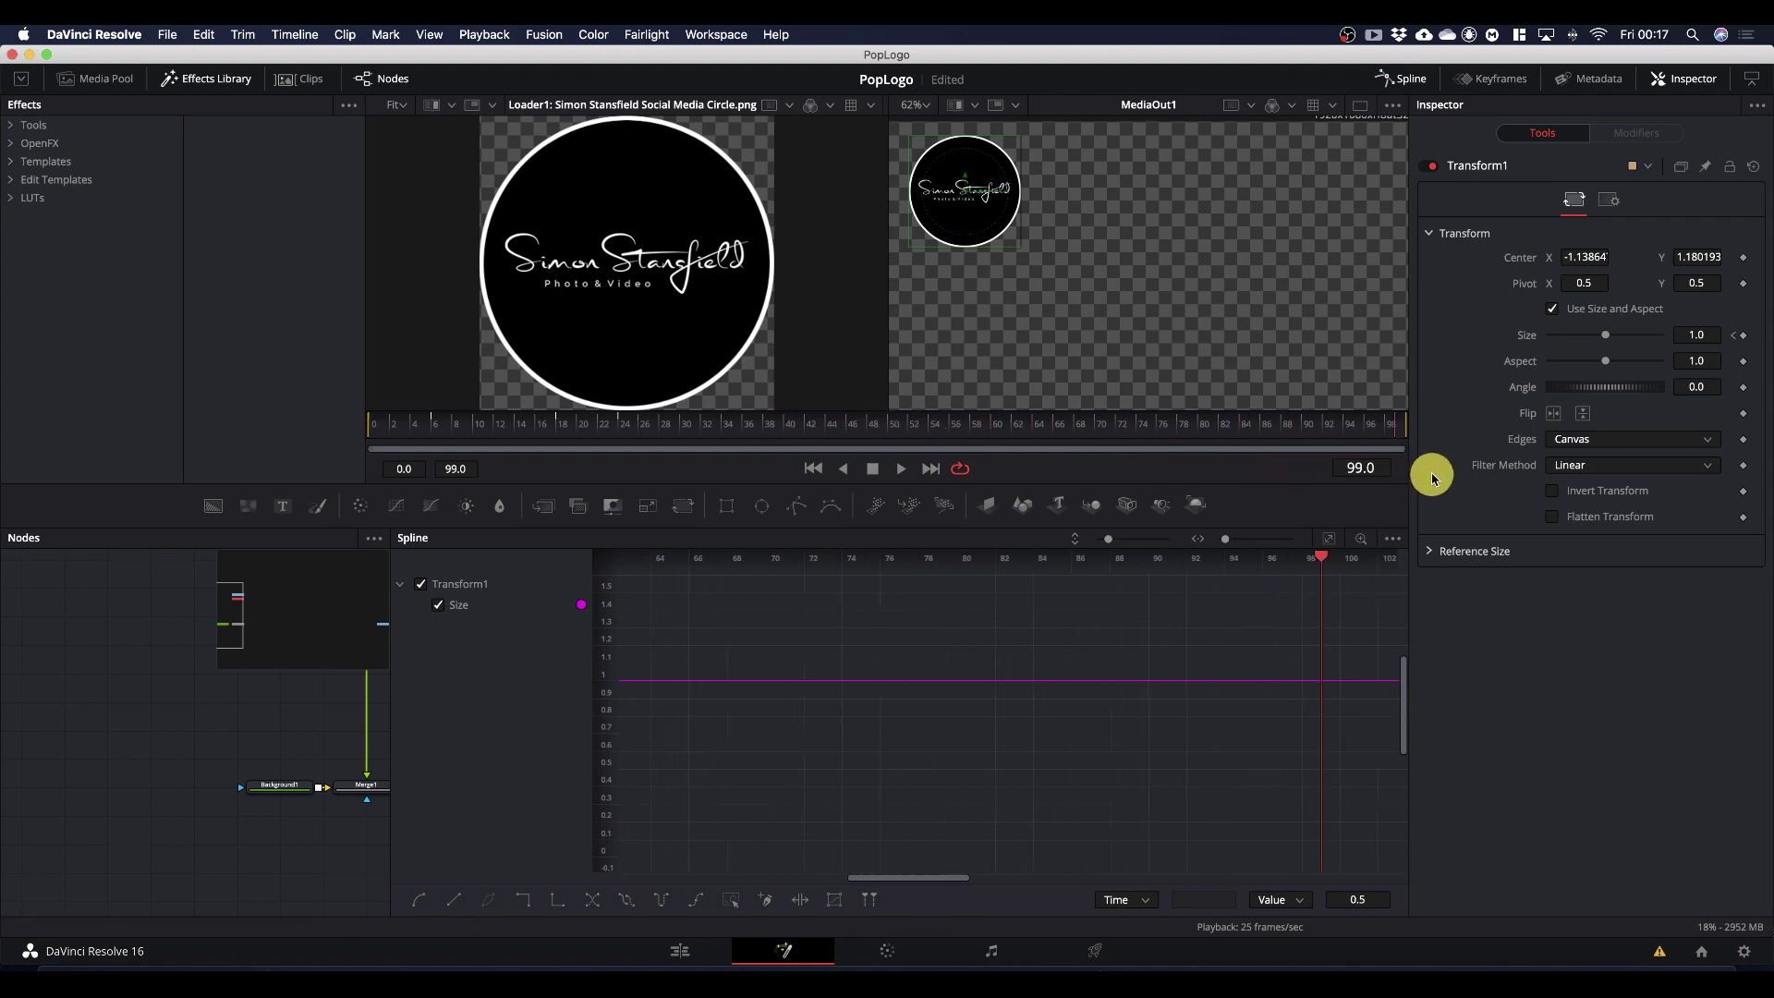
{"action": "left_click_drag", "start_coordinate": [1434, 478], "coordinate": [1165, 500]}
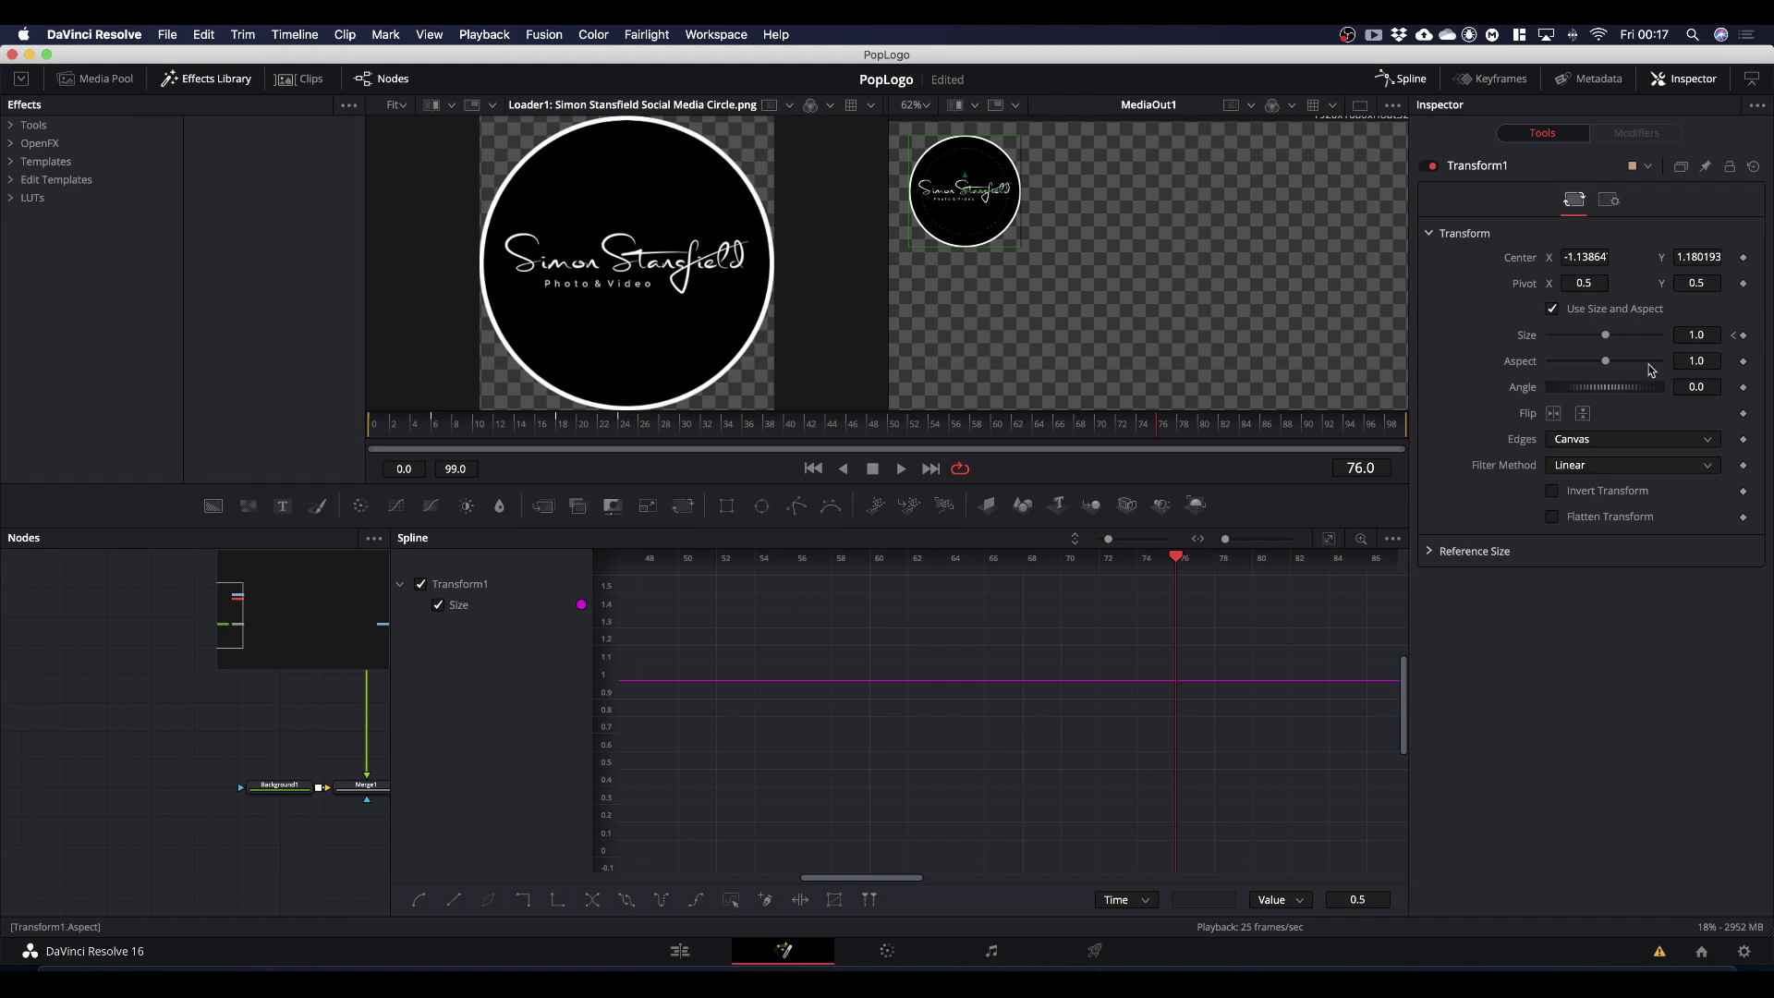
{"action": "left_click", "coordinate": [1744, 335]}
{"action": "left_click_drag", "start_coordinate": [1159, 434], "coordinate": [1327, 456]}
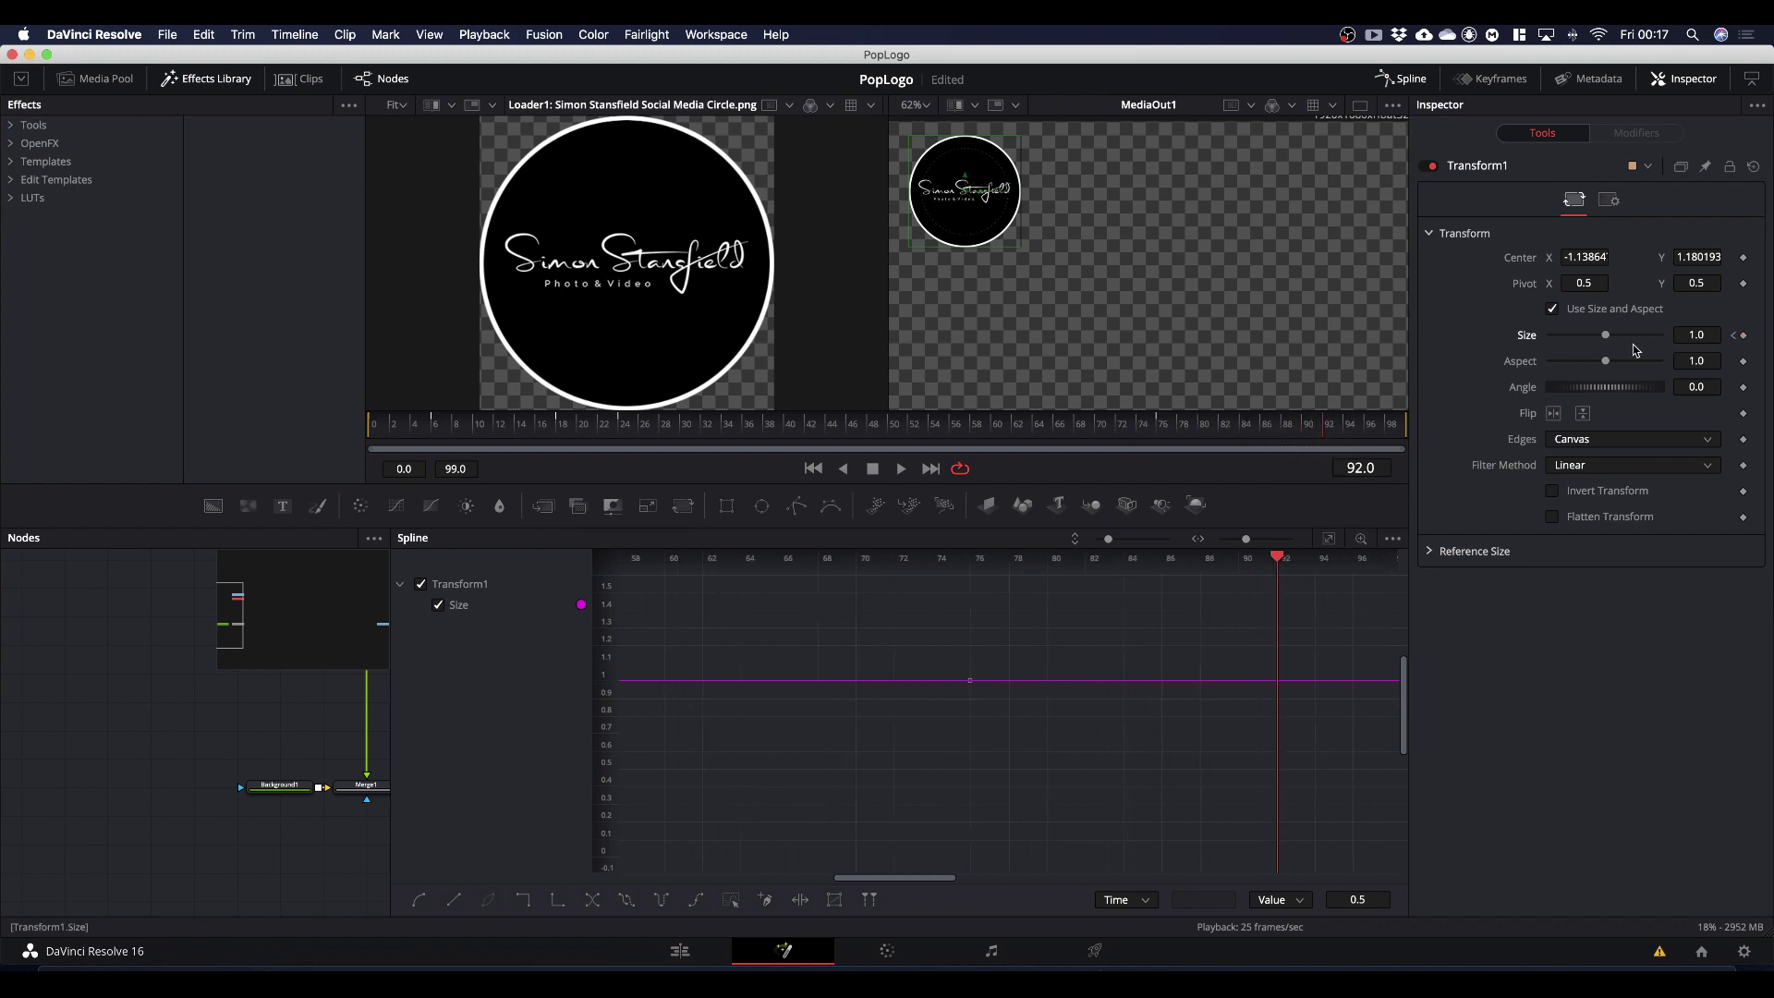
{"action": "left_click_drag", "start_coordinate": [1608, 339], "coordinate": [1485, 344]}
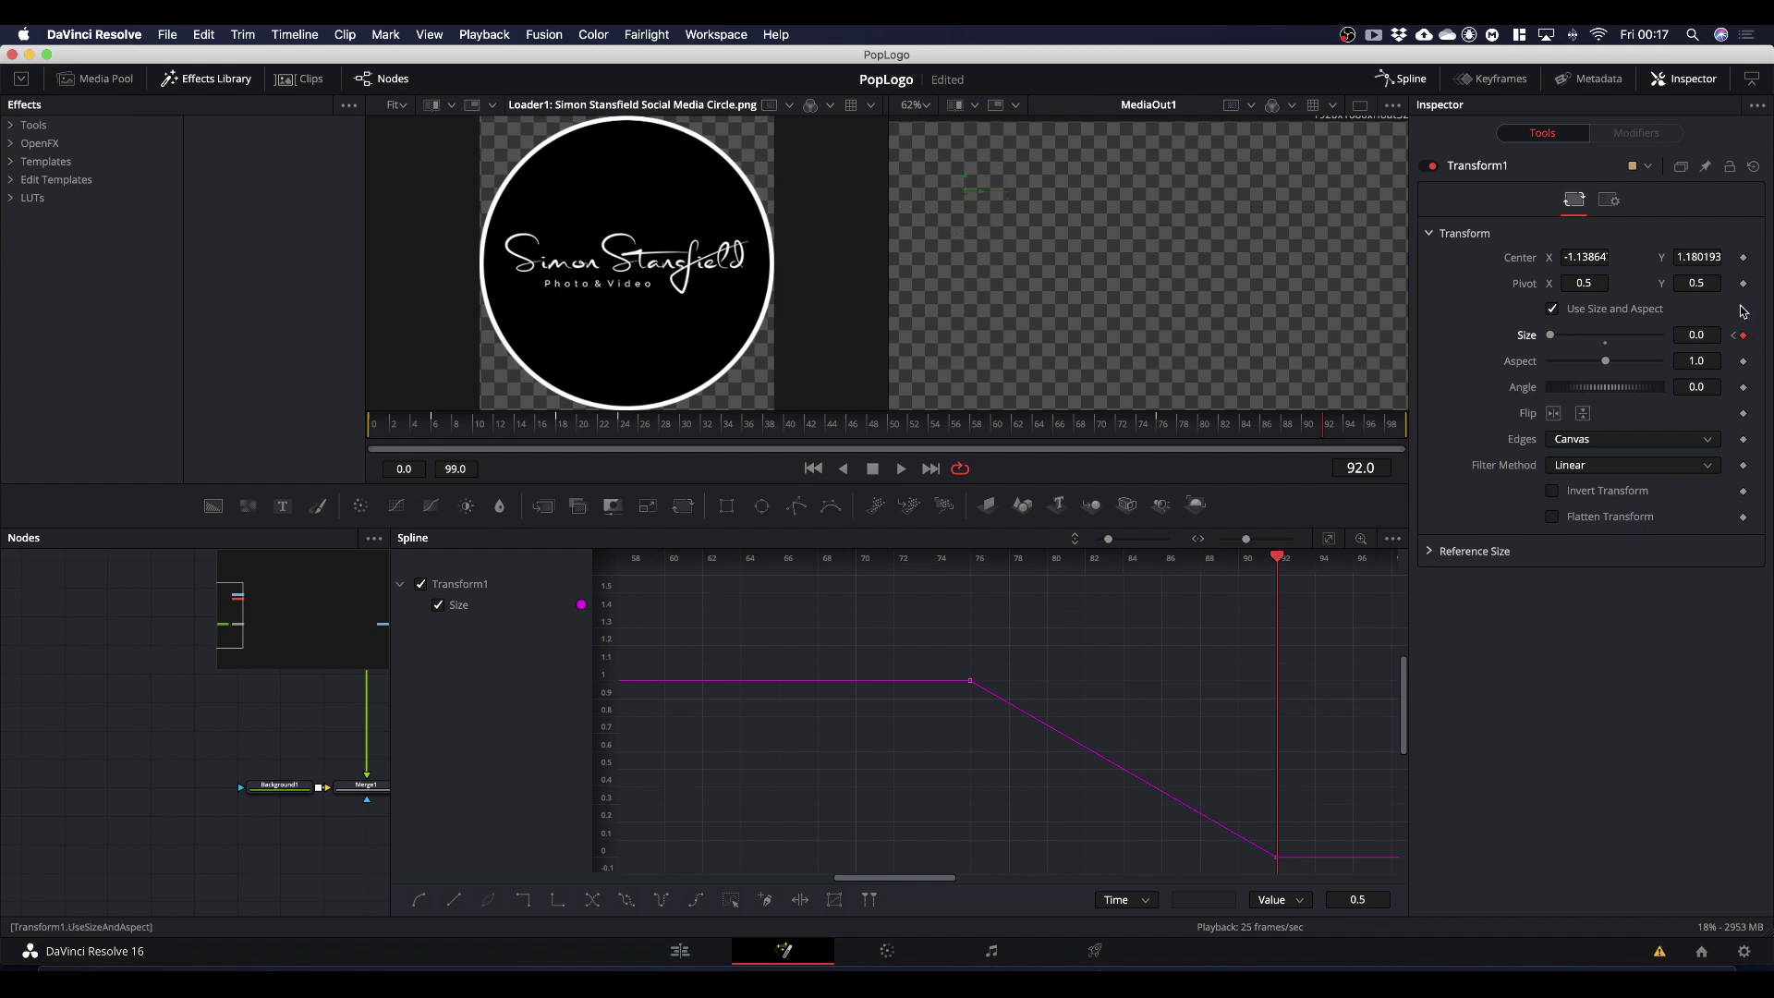
Step: Smooth the Size curve between the keyframes at frames 76 and 92, and play back the composition
{"action": "scroll", "coordinate": [1166, 740], "scroll_direction": "down", "scroll_amount": 3}
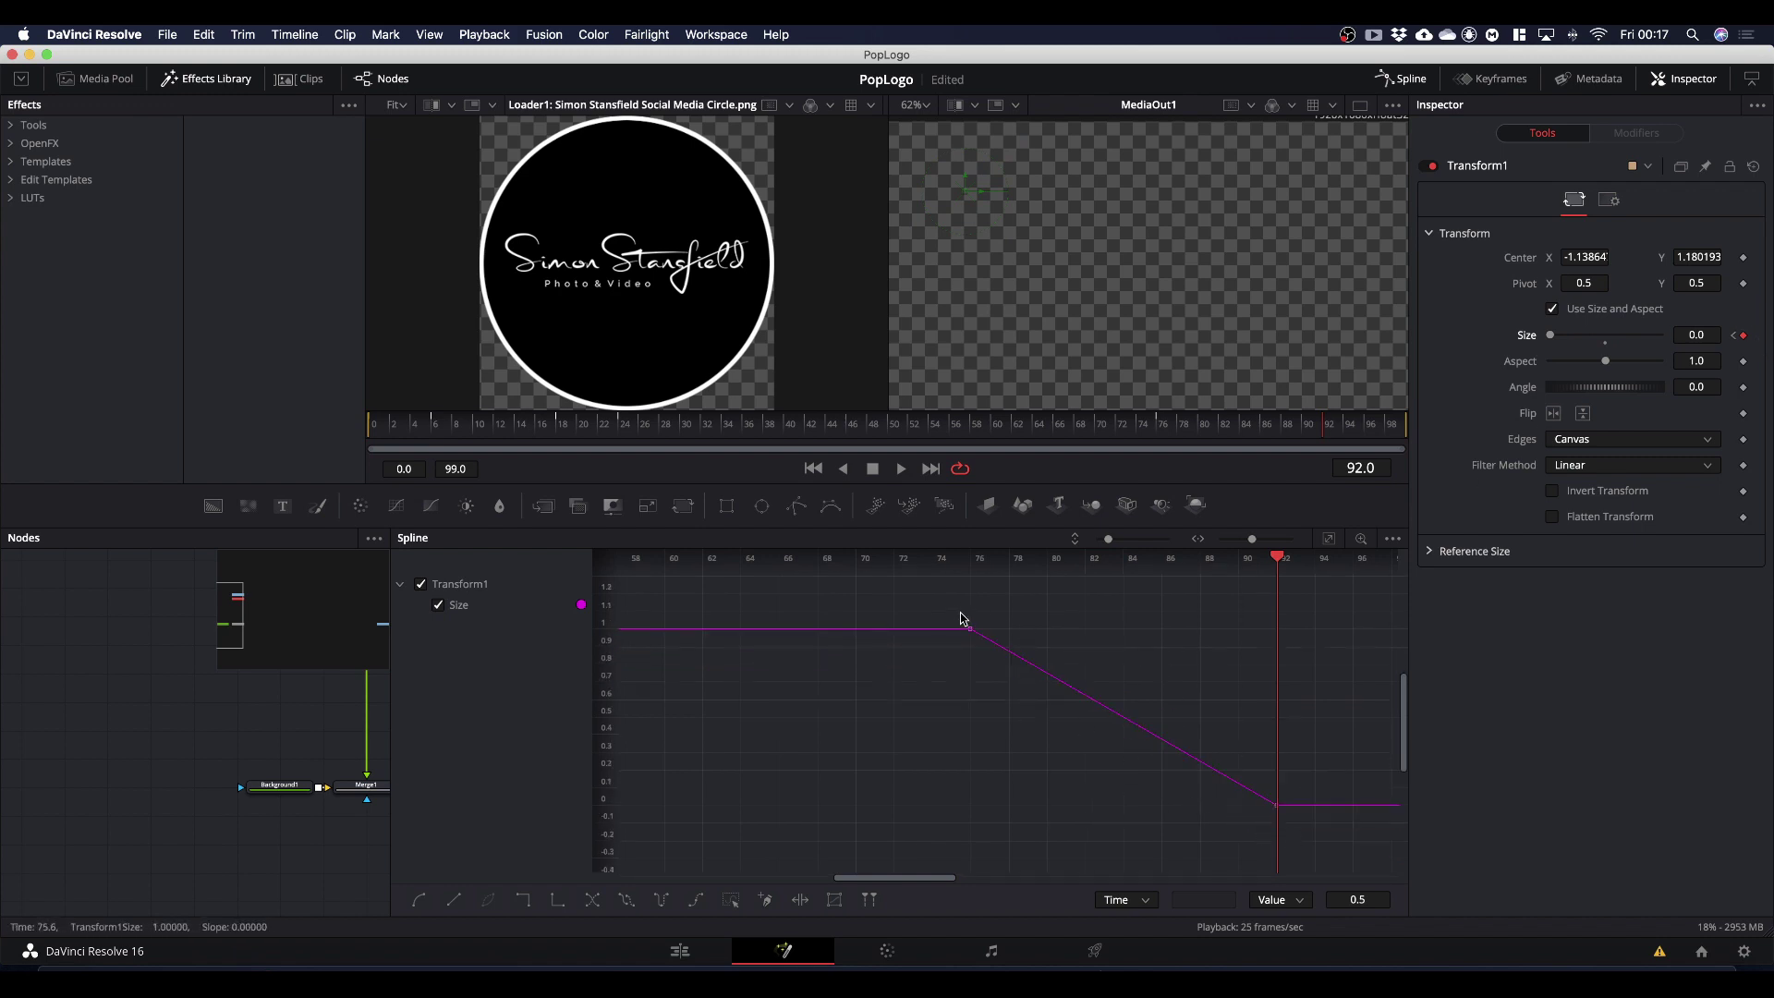
{"action": "left_click_drag", "start_coordinate": [928, 588], "coordinate": [1329, 837]}
{"action": "left_click", "coordinate": [1175, 746]}
{"action": "left_click", "coordinate": [1072, 688]}
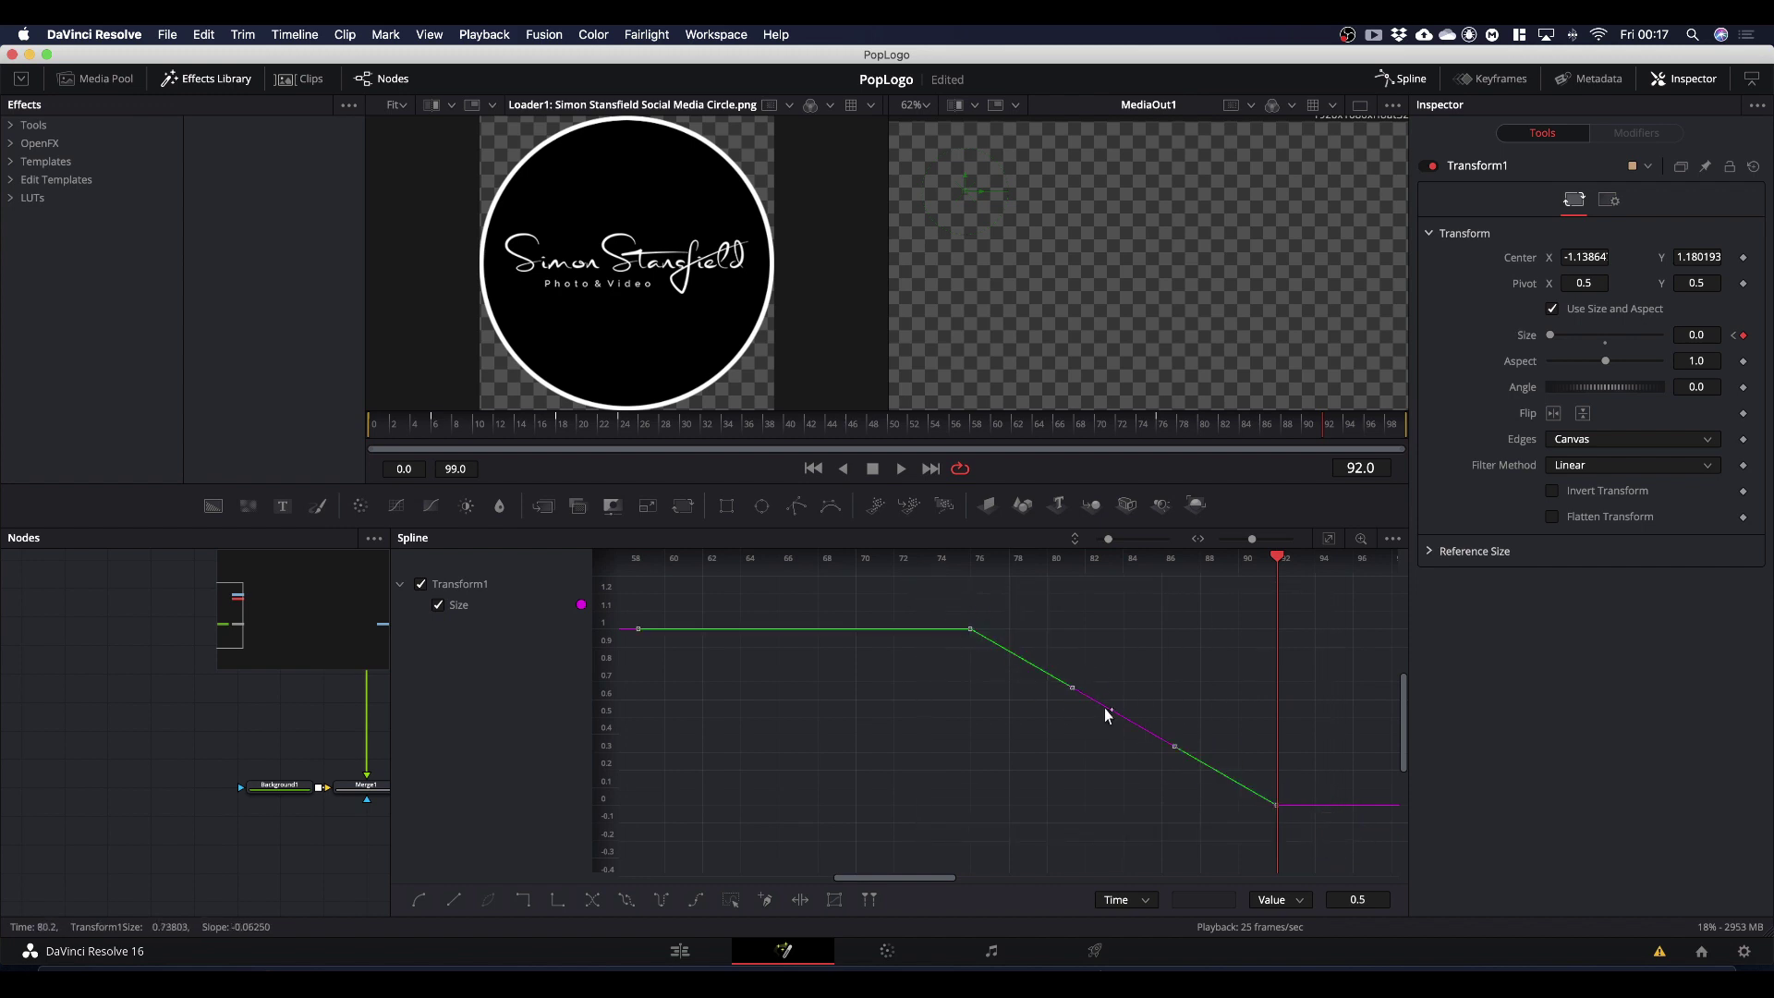
{"action": "key", "text": "shift+s"}
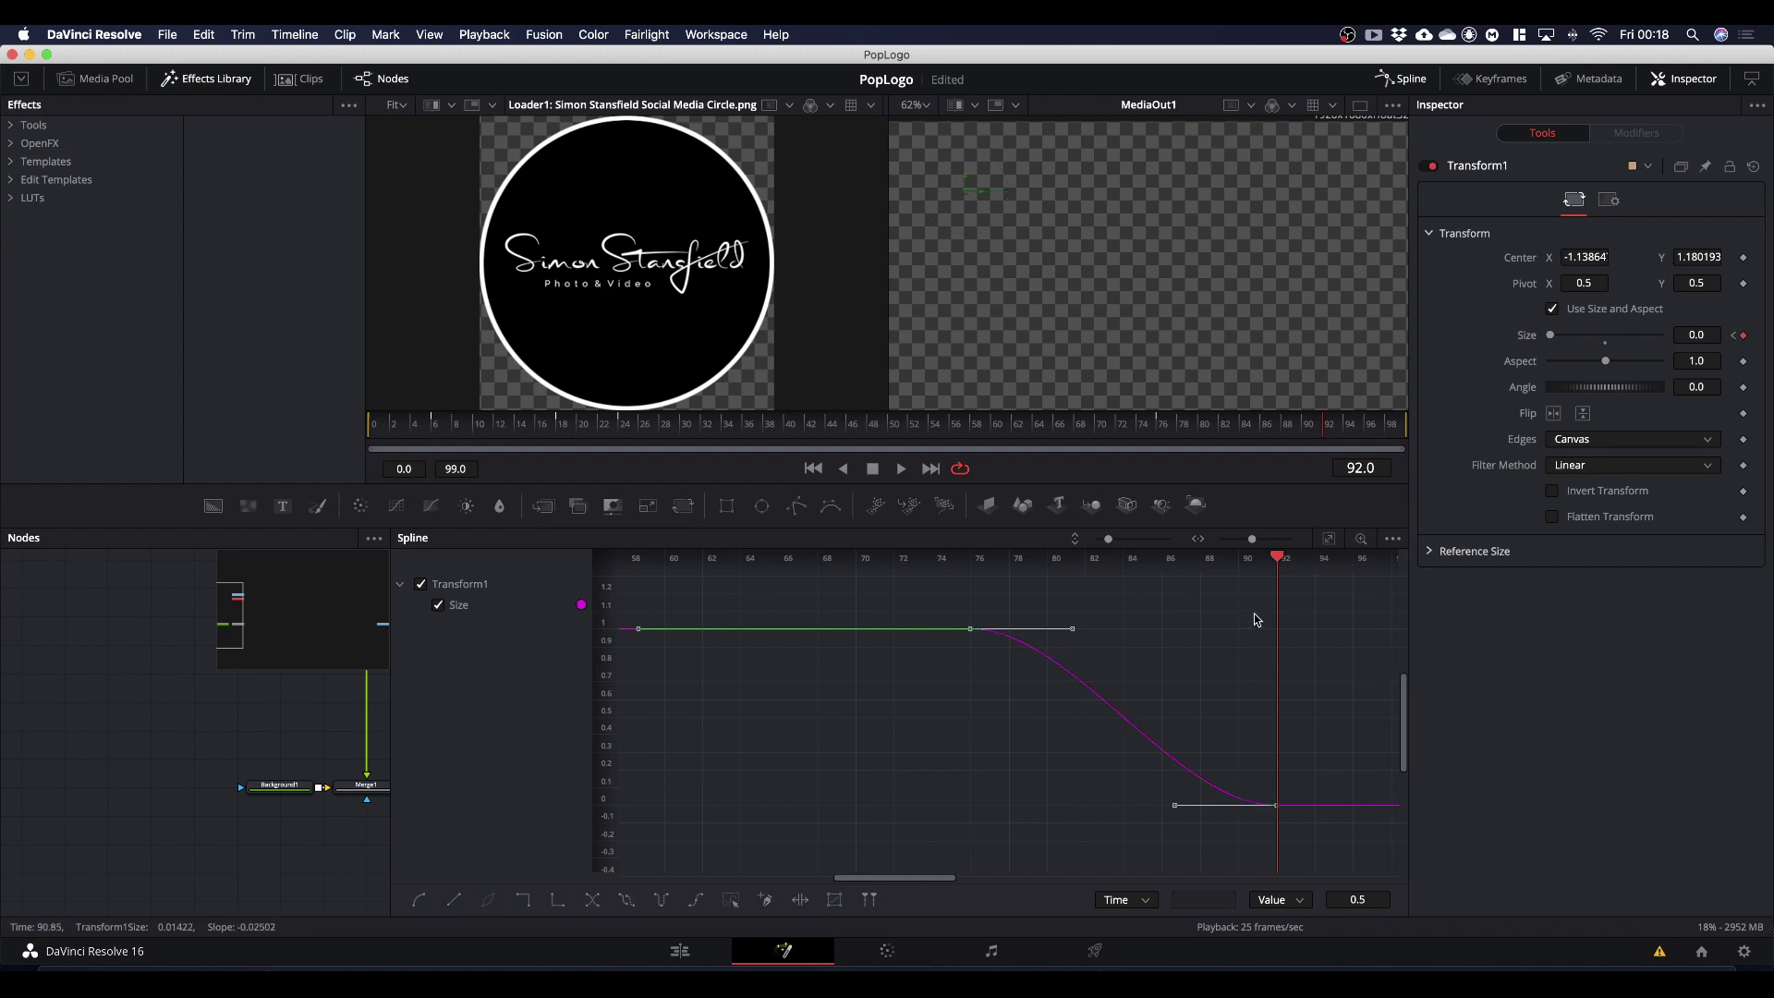
{"action": "key", "text": "space"}
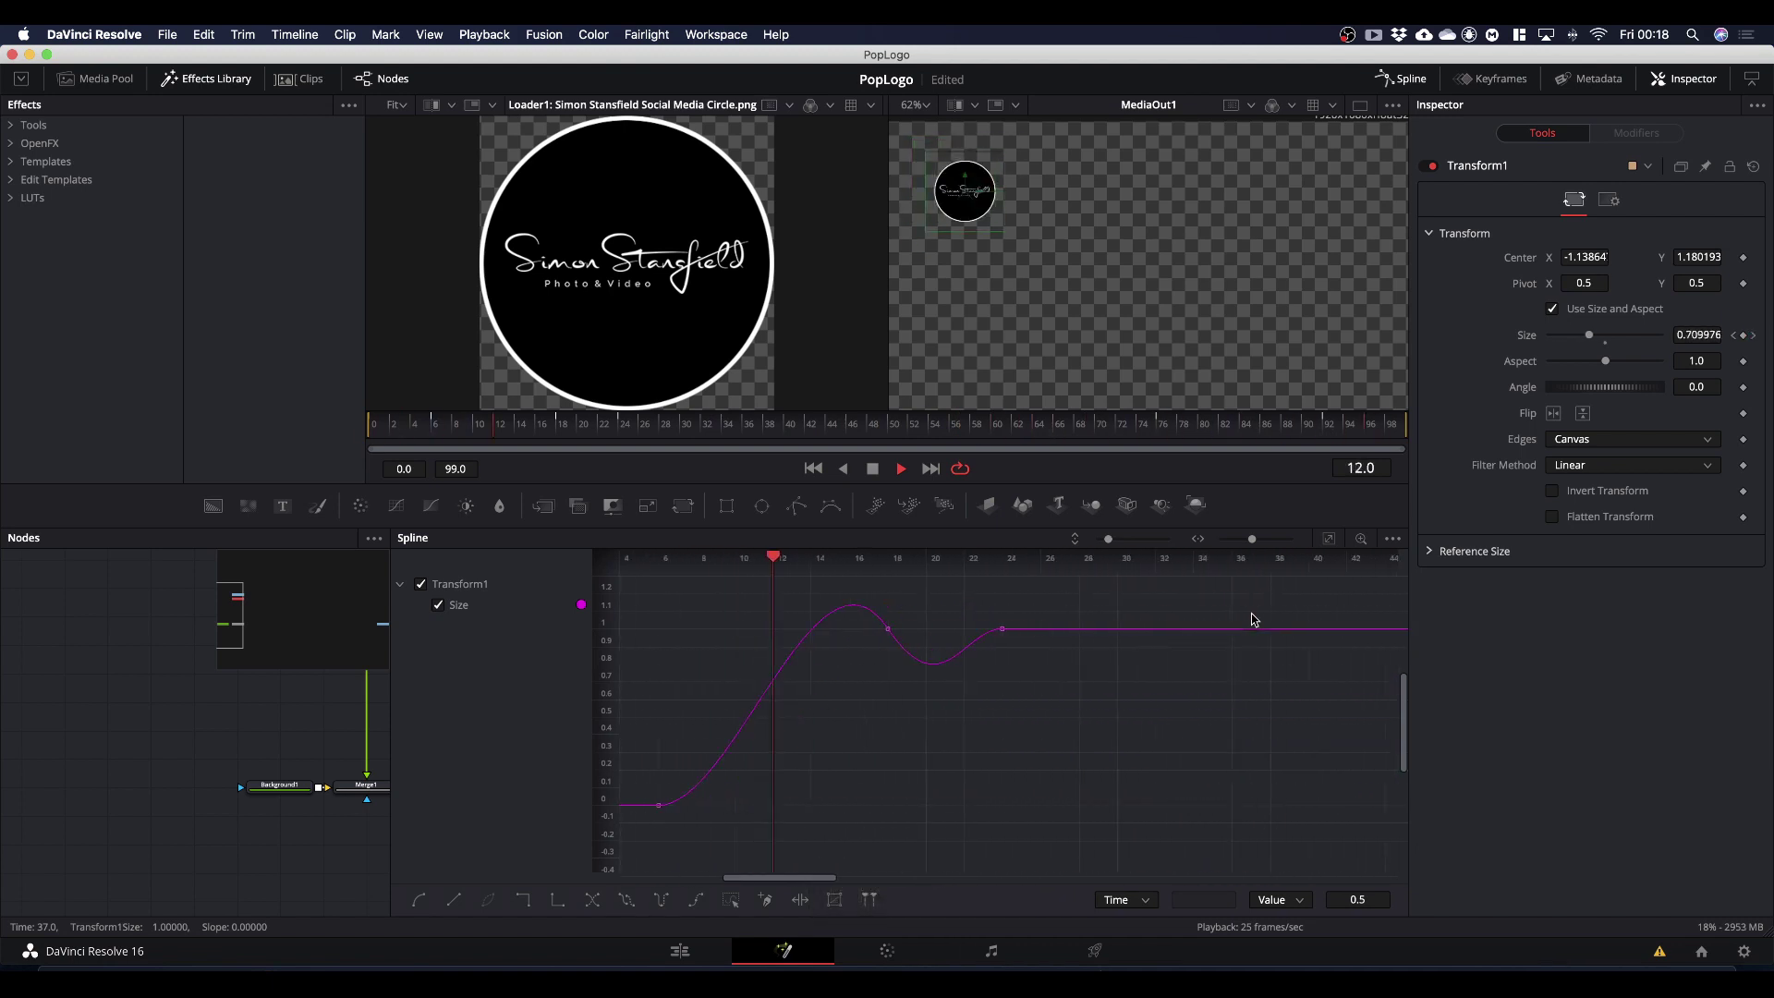
{"action": "key", "text": "space"}
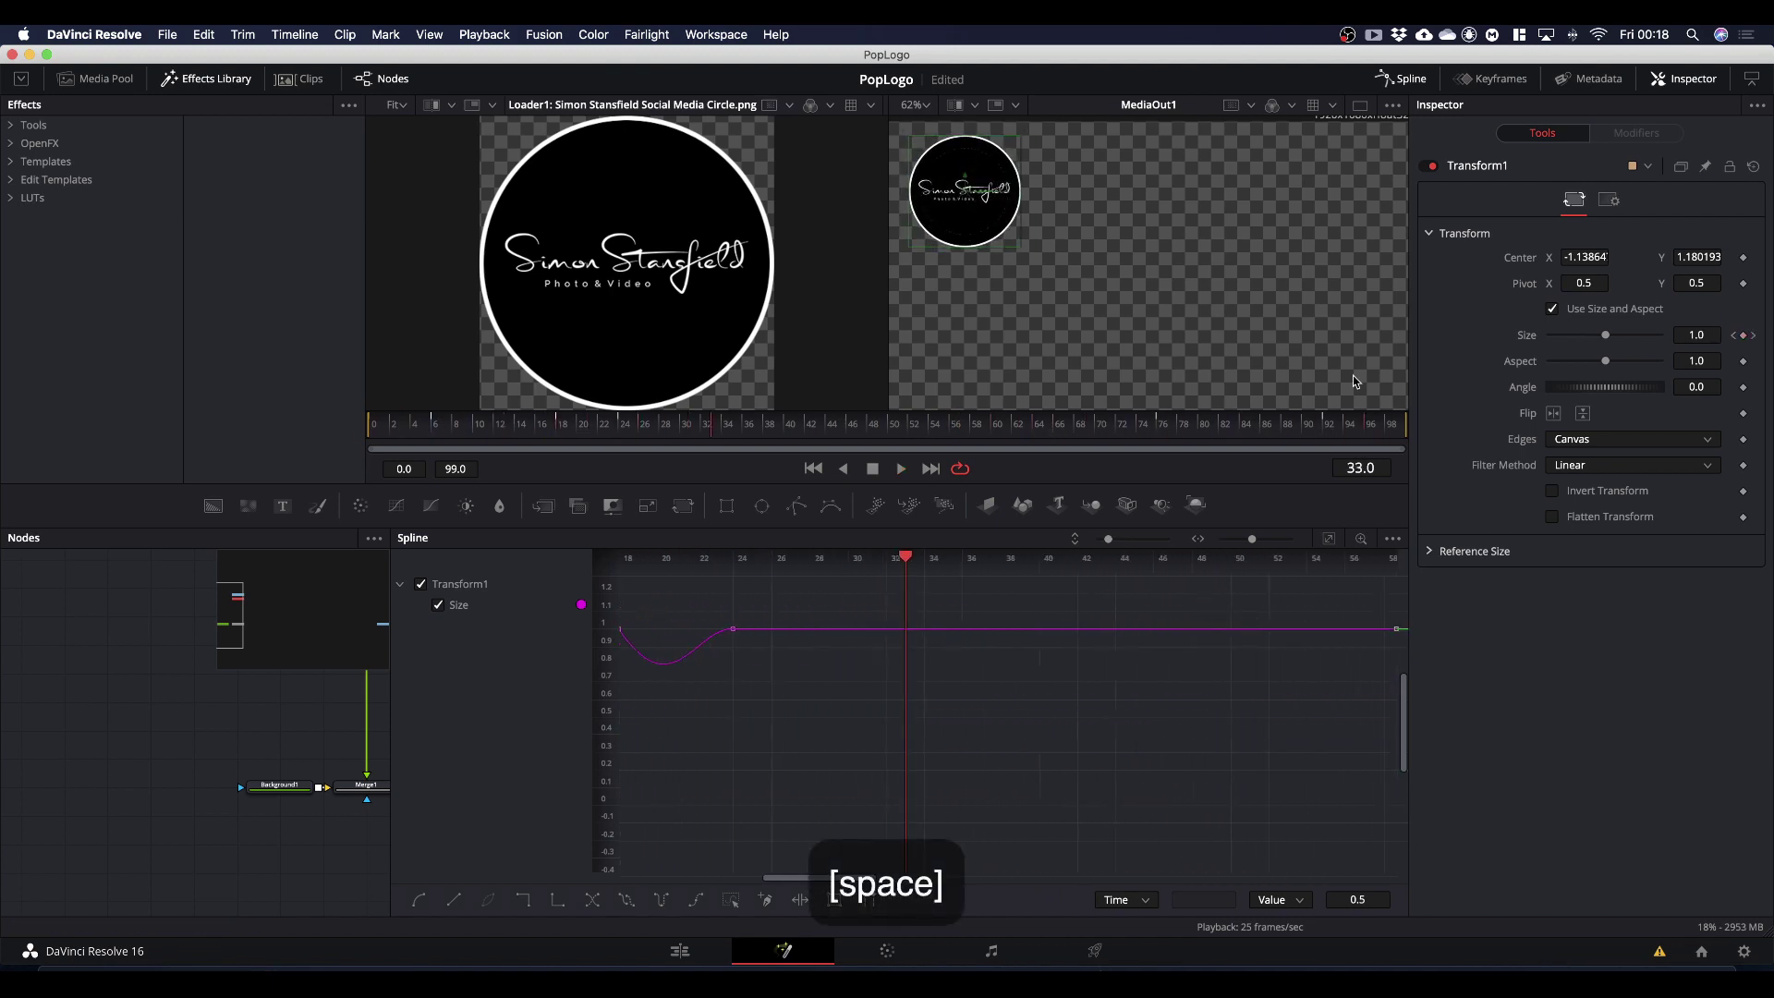
Step: Close the Spline editor, return to the Edit page and play the timeline from the start to check the logo over the clip
{"action": "left_click", "coordinate": [1407, 81]}
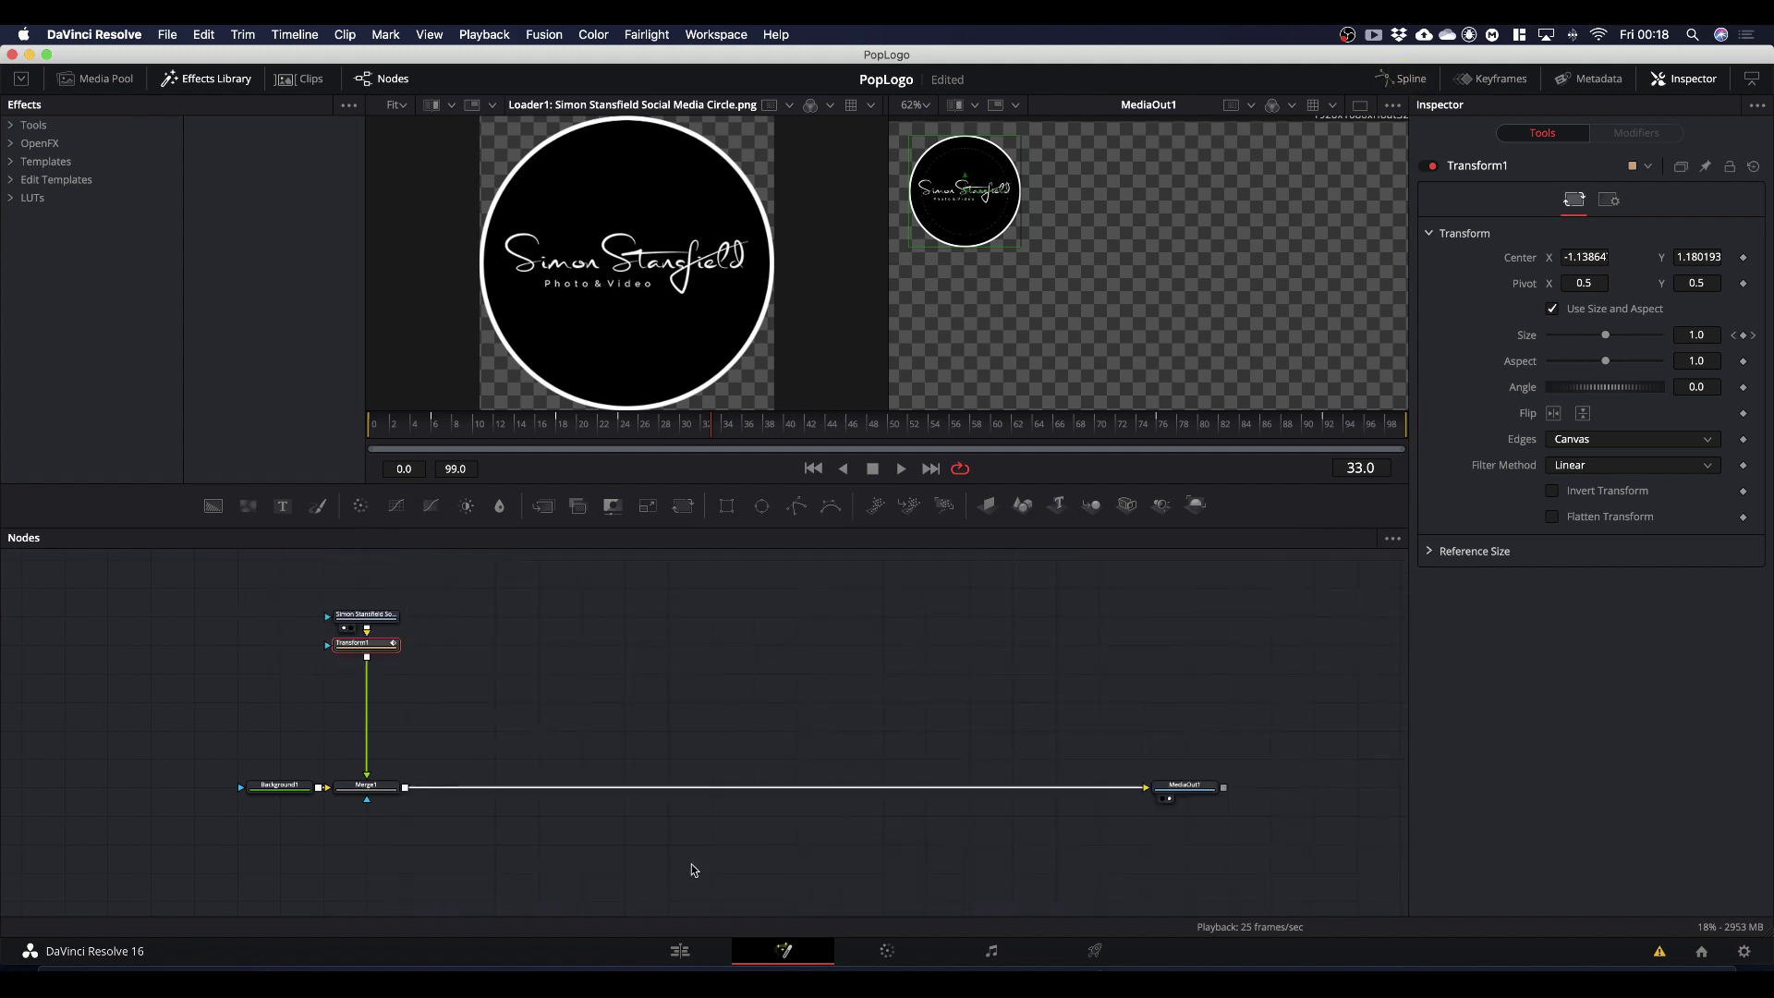
{"action": "left_click", "coordinate": [679, 954]}
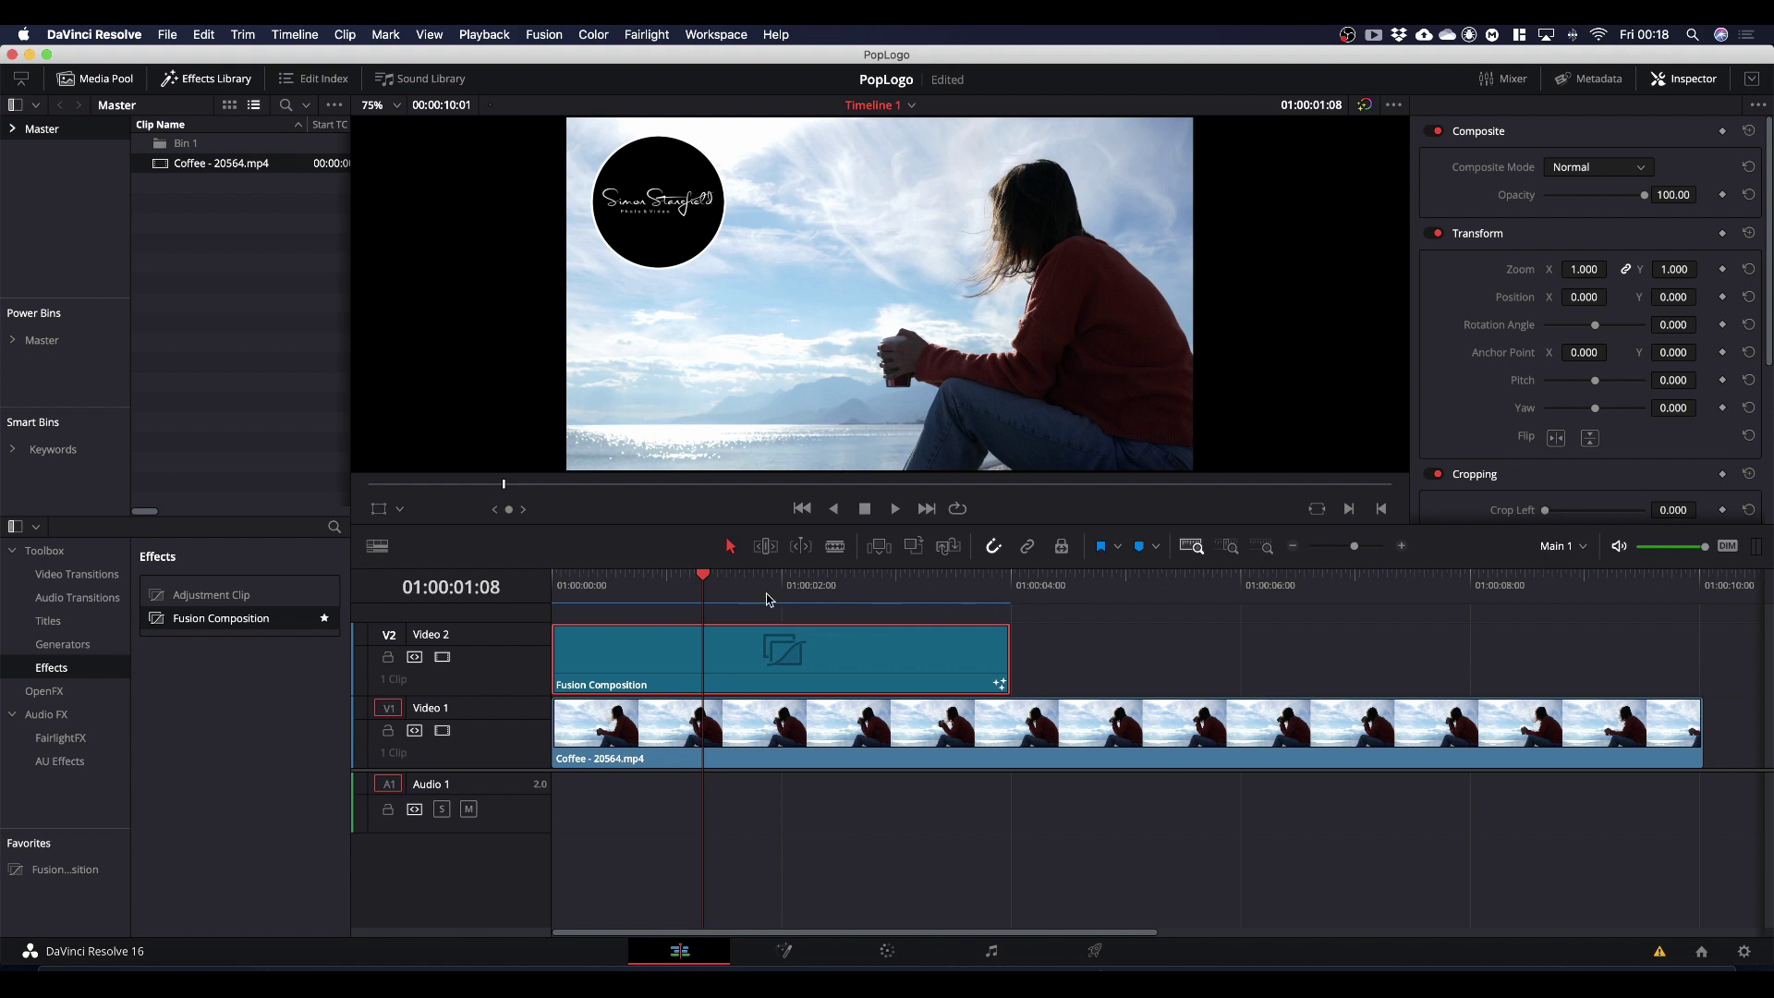
{"action": "left_click_drag", "start_coordinate": [705, 581], "coordinate": [544, 608]}
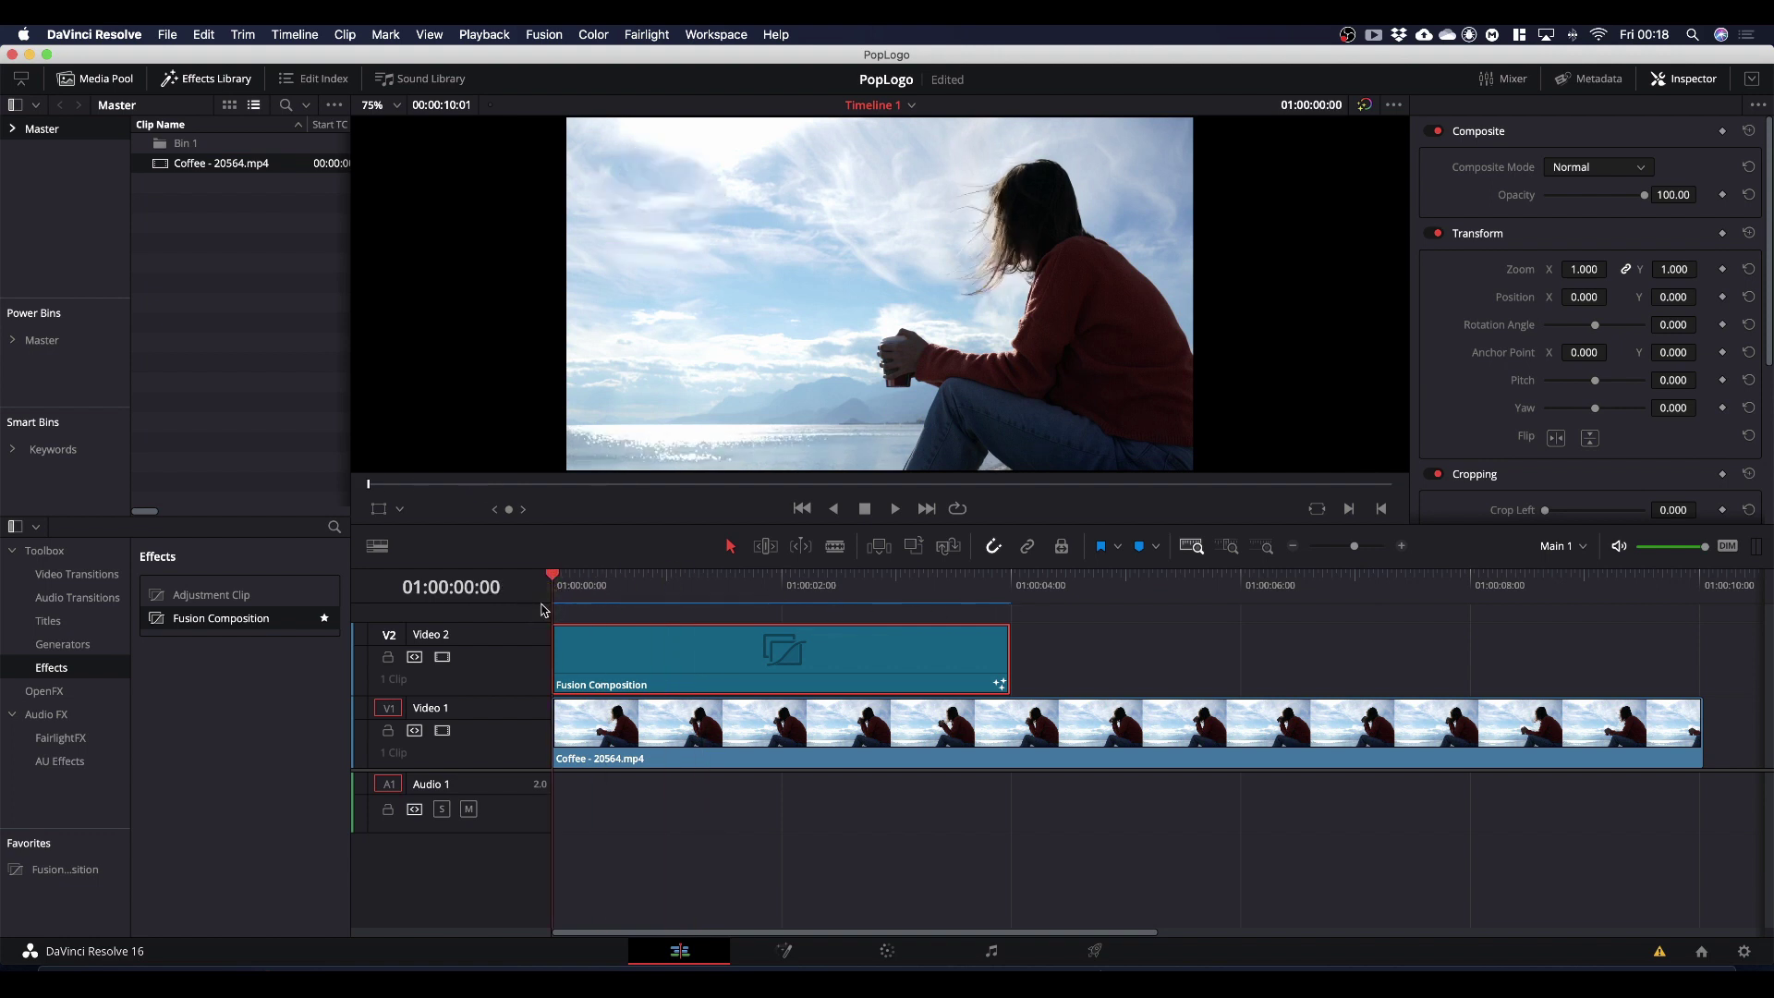
{"action": "key", "text": "super+slash"}
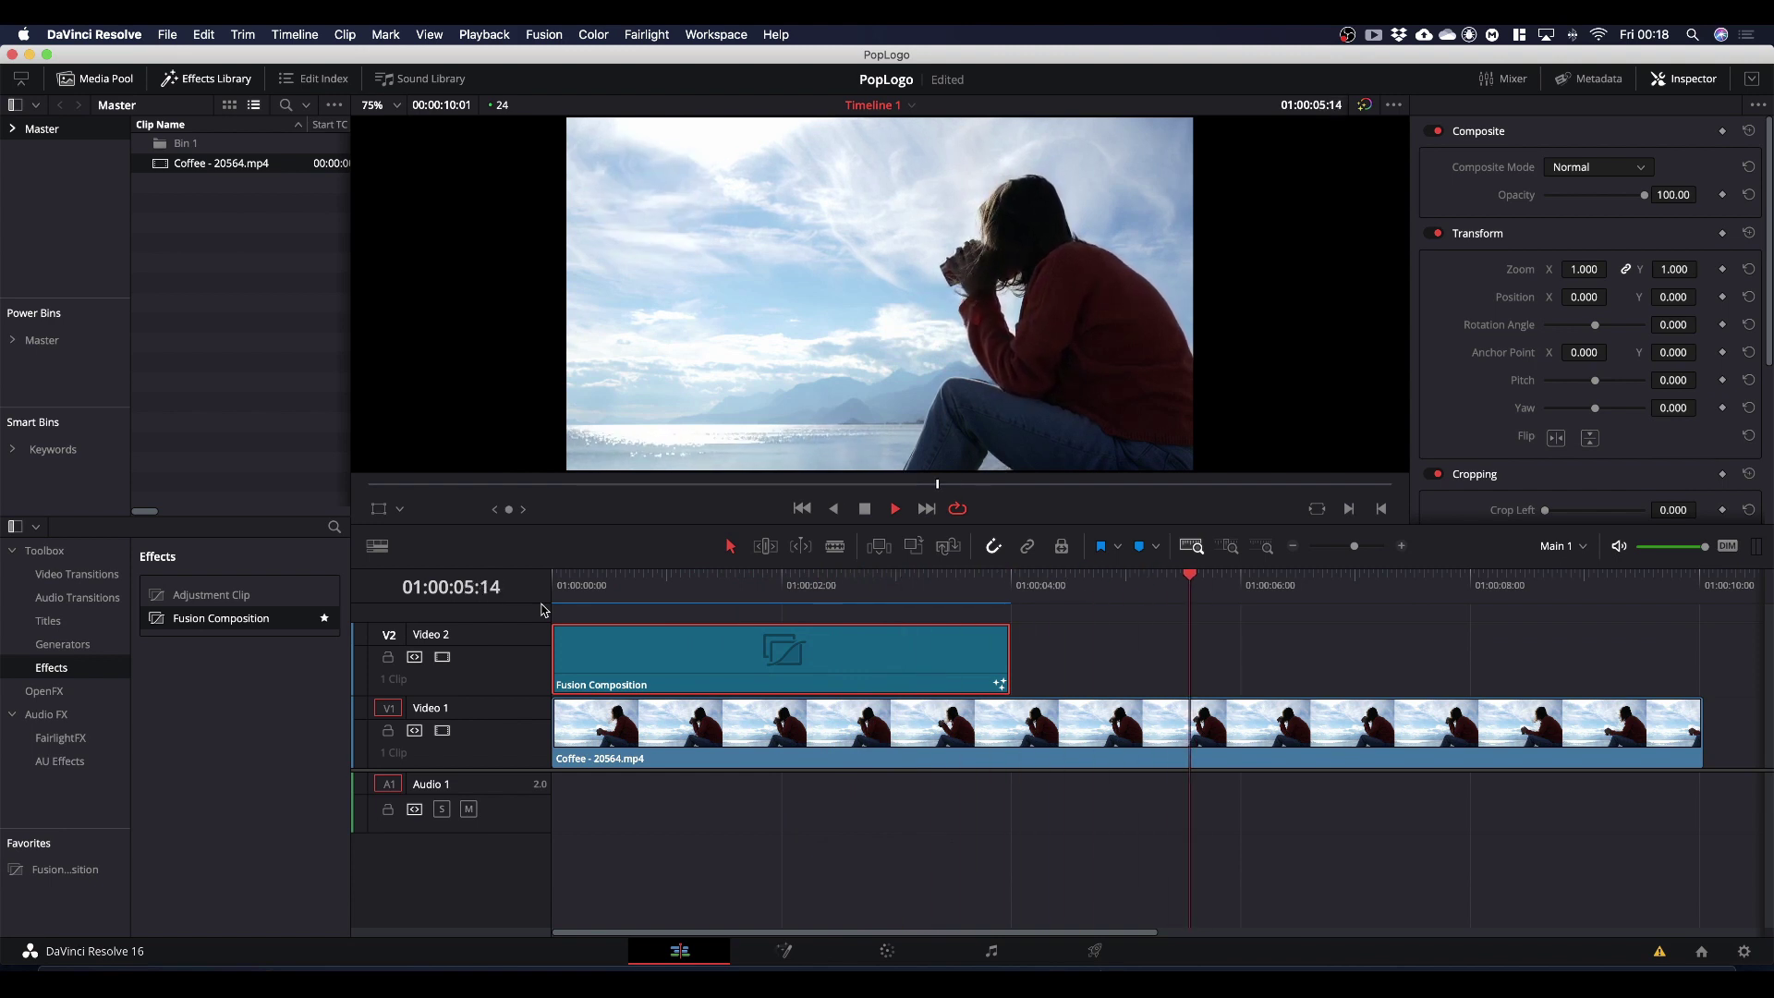
{"action": "key", "text": "Home"}
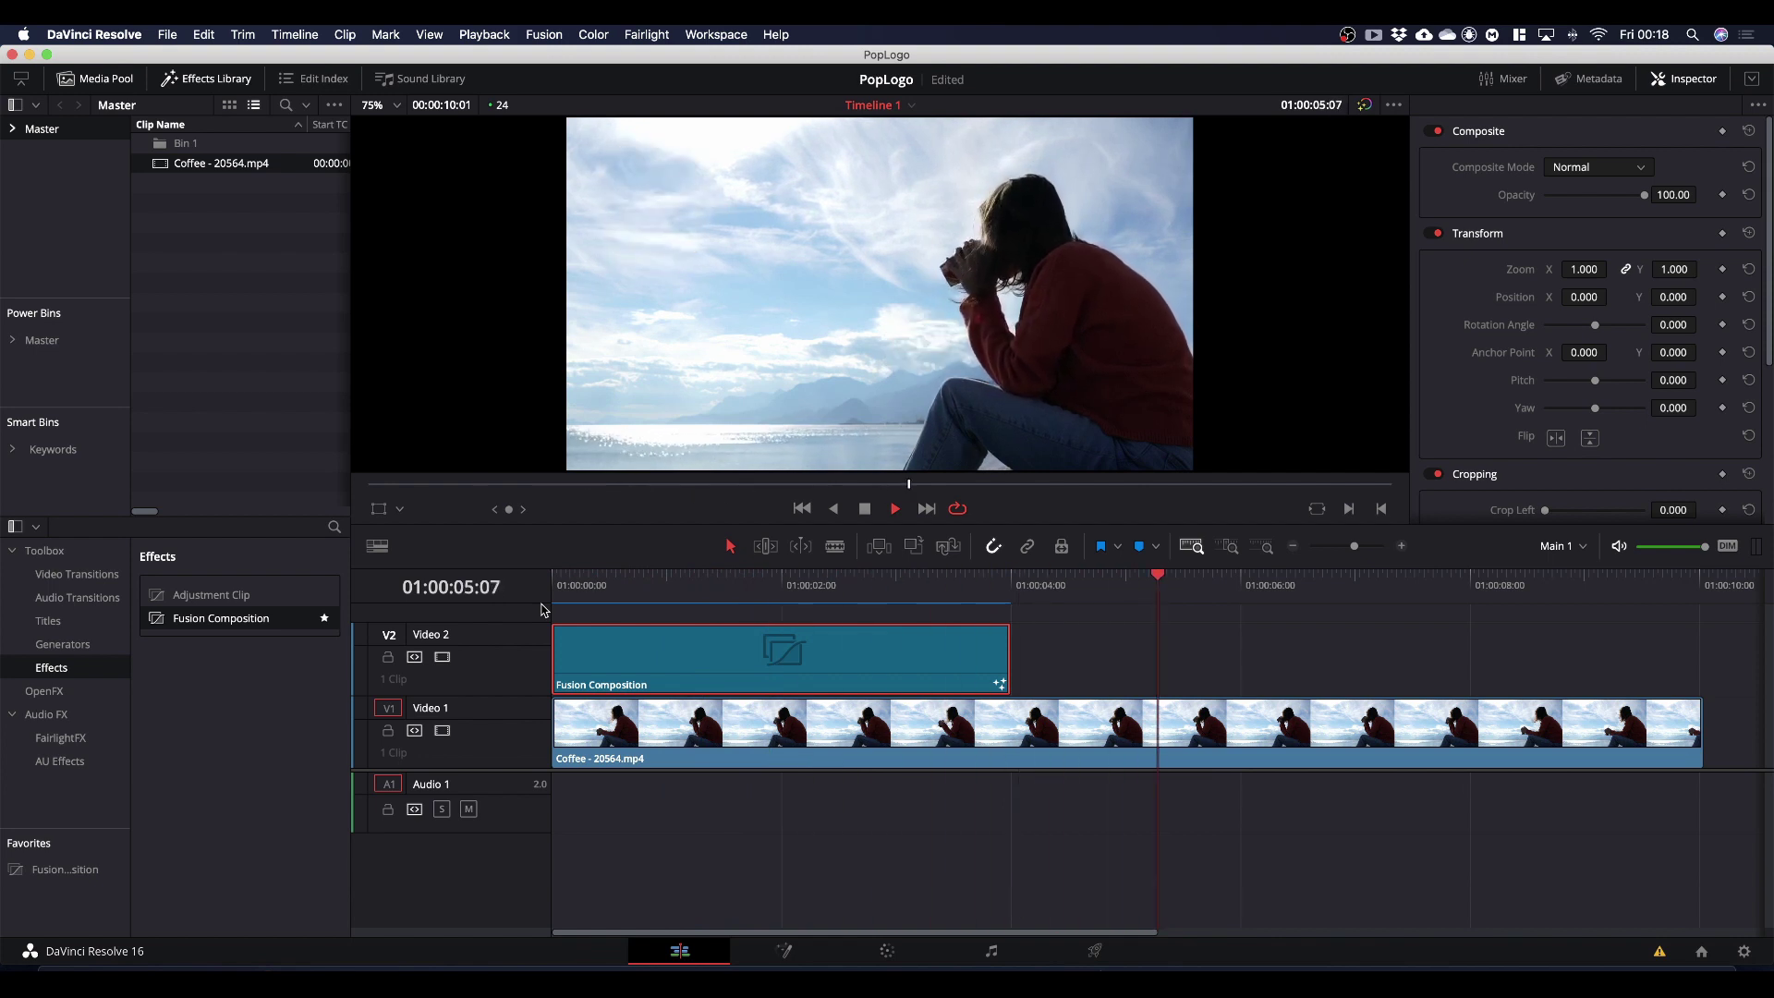
{"action": "key", "text": "Home"}
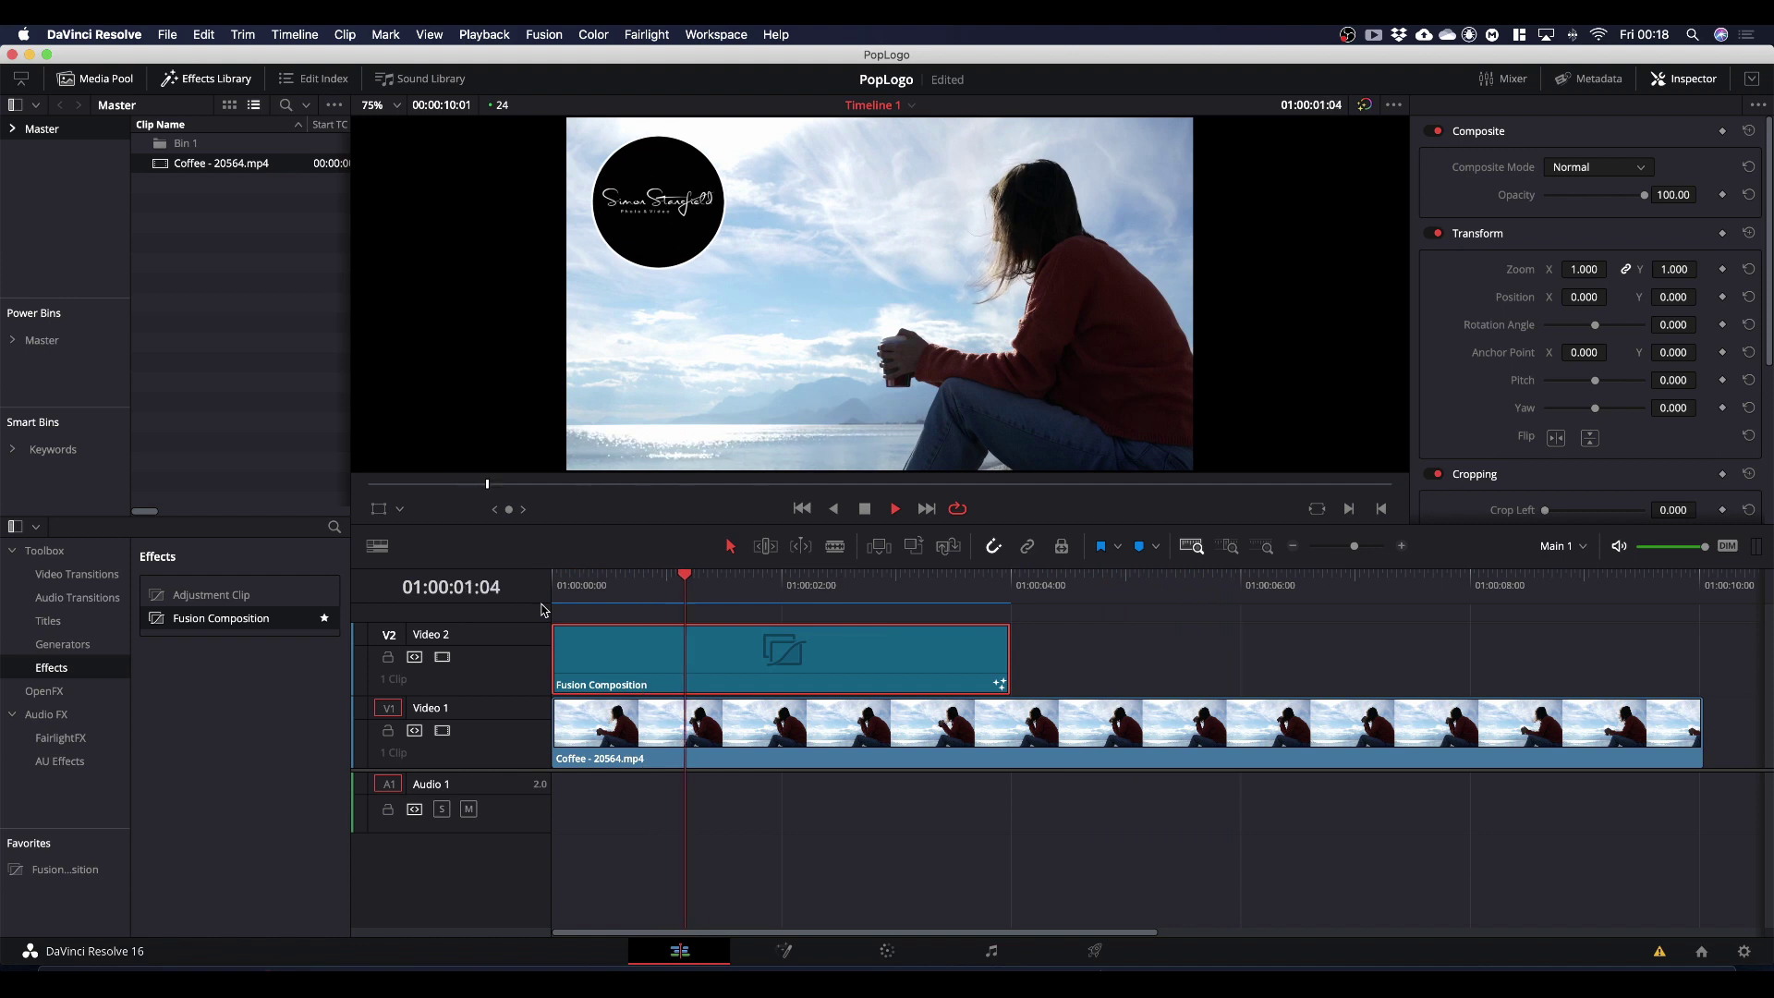